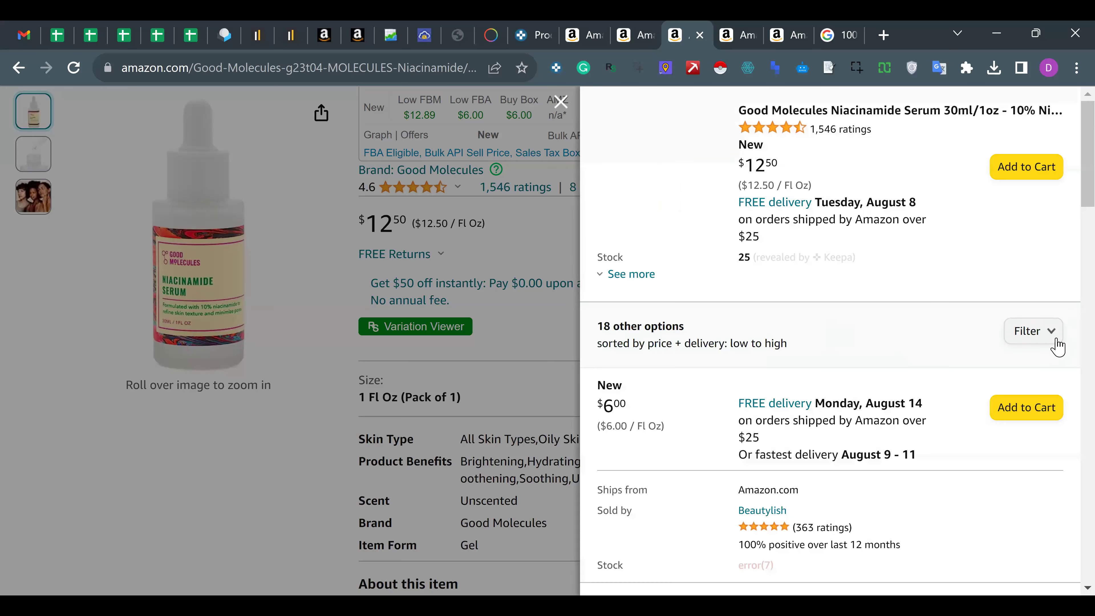
# Apply a filter to the other seller offers for the Good Molecules Niacinamide Serum.
pyautogui.click(1055, 340)
pyautogui.click(1036, 429)
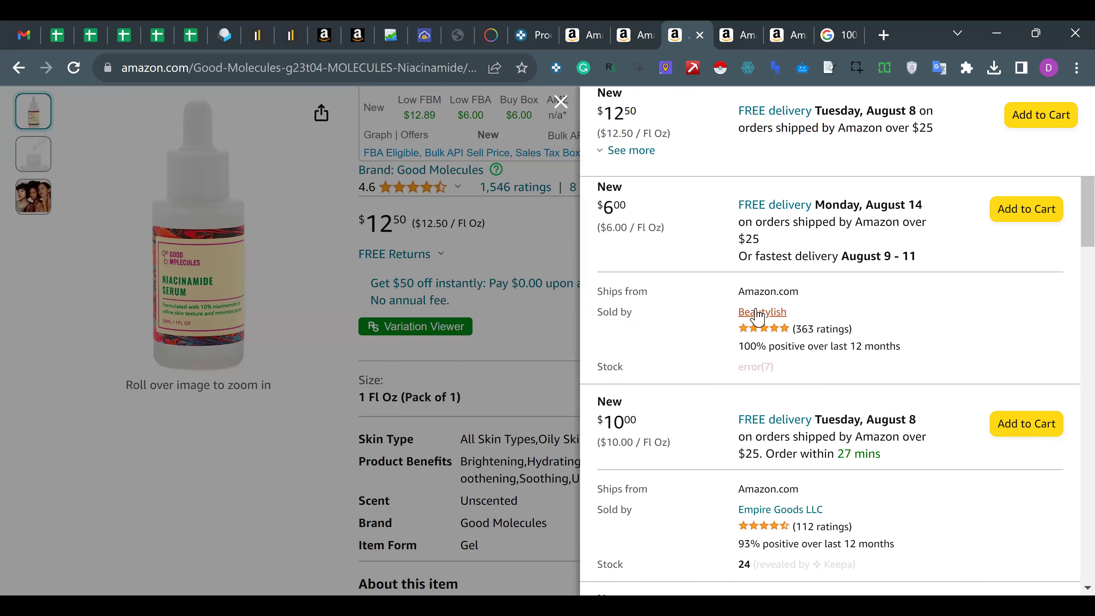
pyautogui.rightClick(765, 311)
pyautogui.press('Escape')
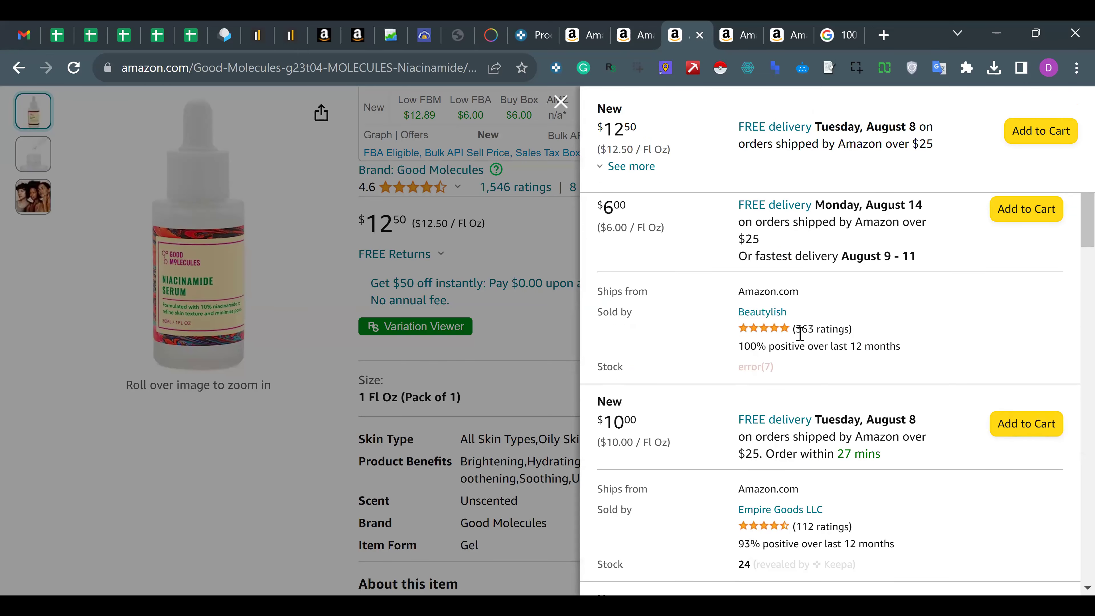
# Open the Empire Goods LLC seller page in a new tab, look at it and close that tab.
pyautogui.scroll(-3, 1072, 260)
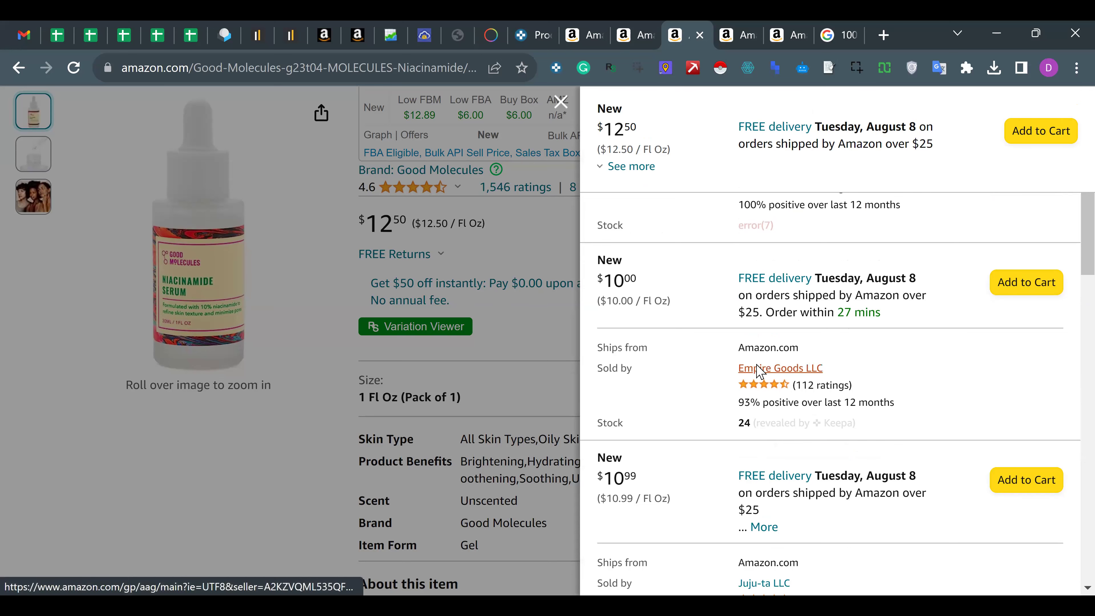
pyautogui.rightClick(757, 367)
pyautogui.click(810, 125)
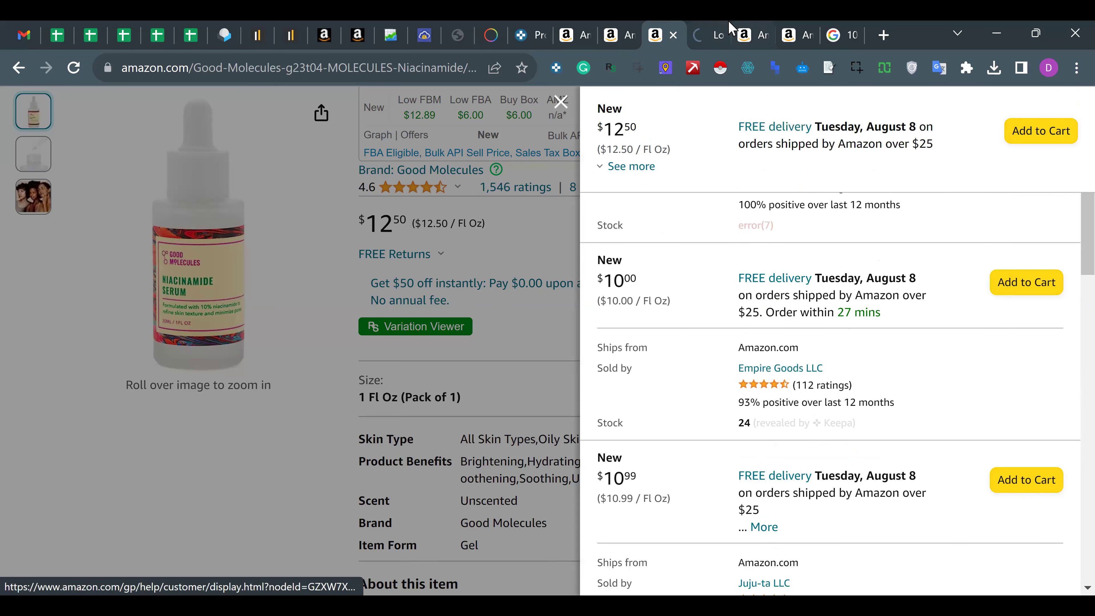
pyautogui.hotkey('ctrl', 'Tab')
pyautogui.hotkey('ctrl', 'w')
# Open the seller pages of Juju-ta LLC and Big Red Solutions from the offer list in new tabs.
pyautogui.scroll(-5, 1069, 276)
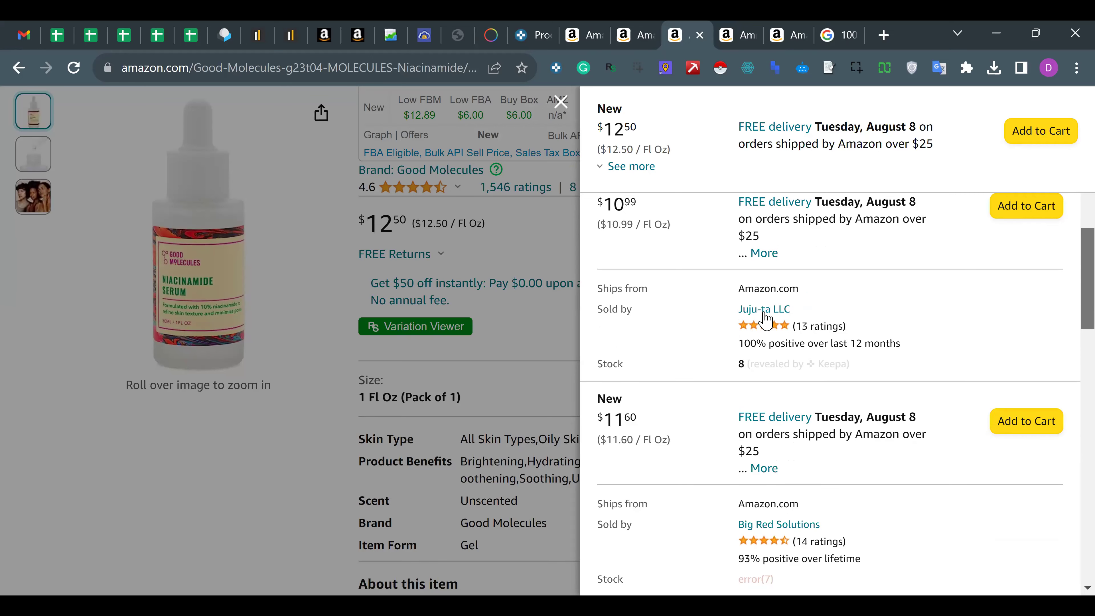
pyautogui.rightClick(786, 311)
pyautogui.click(798, 329)
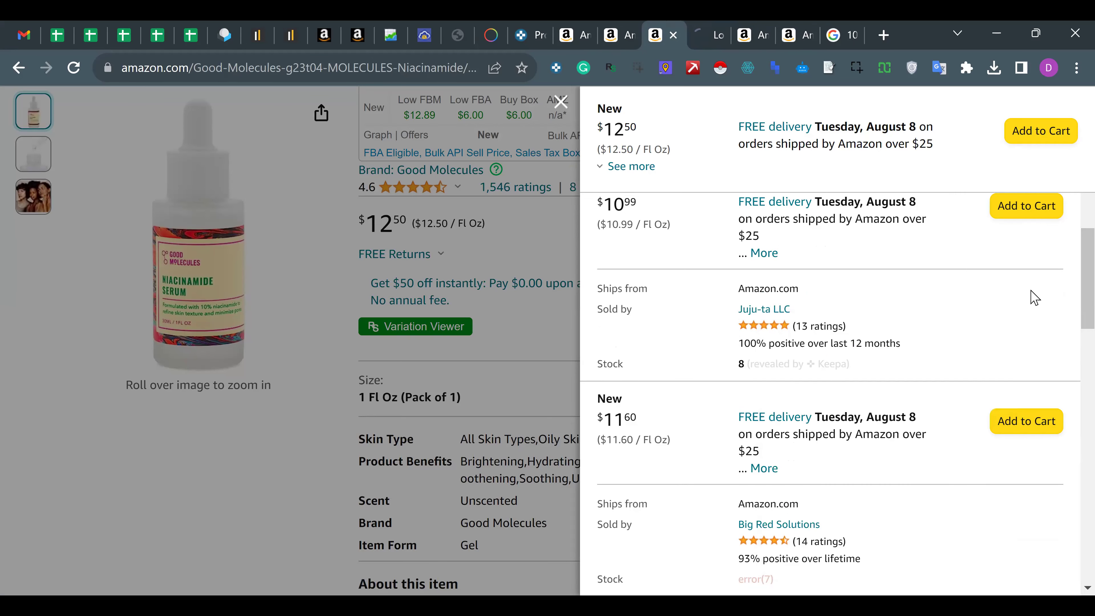
pyautogui.scroll(-1, 1070, 311)
pyautogui.scroll(-3, 1069, 323)
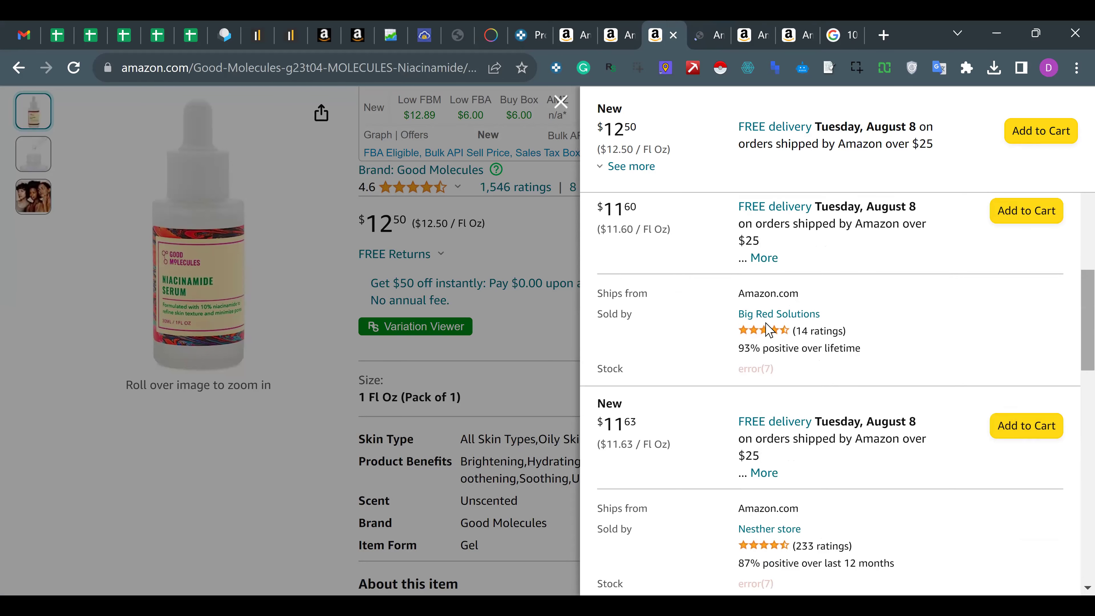
pyautogui.rightClick(759, 321)
pyautogui.click(811, 78)
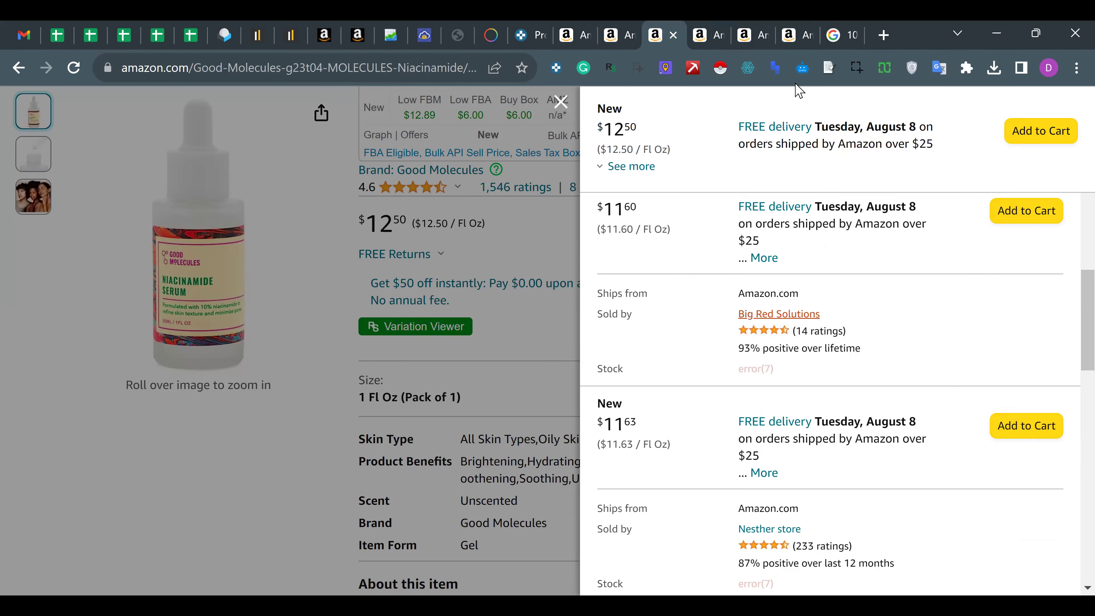
# Open the seller pages of Love Shopper and Mgz Store from the offer list in new tabs.
pyautogui.scroll(-1, 1069, 319)
pyautogui.scroll(-1, 1071, 341)
pyautogui.scroll(-7, 1069, 410)
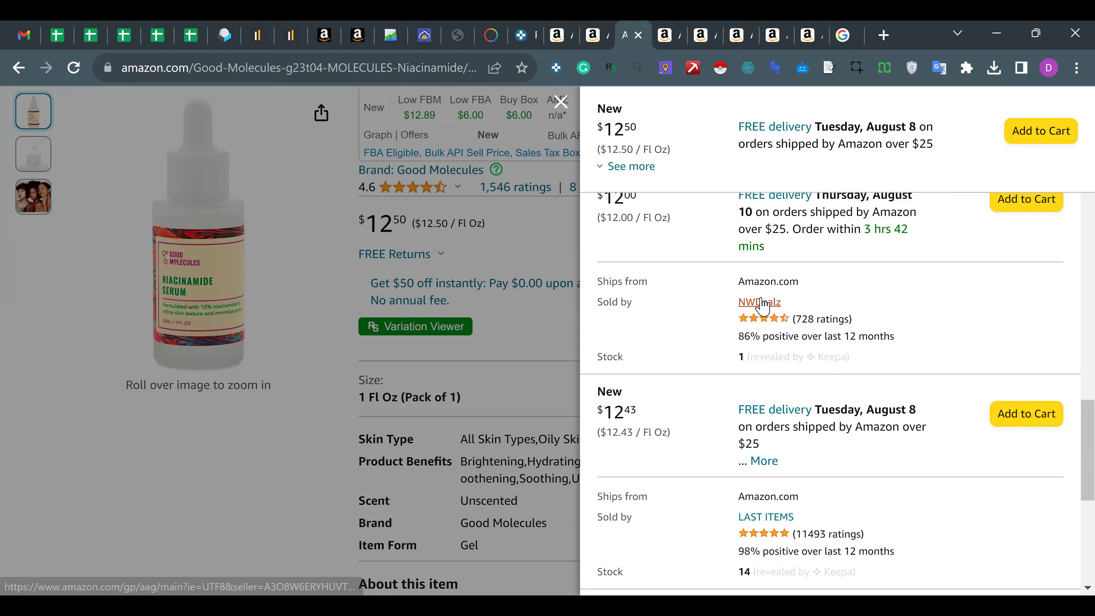
pyautogui.scroll(-5, 1068, 501)
pyautogui.scroll(-4, 1071, 514)
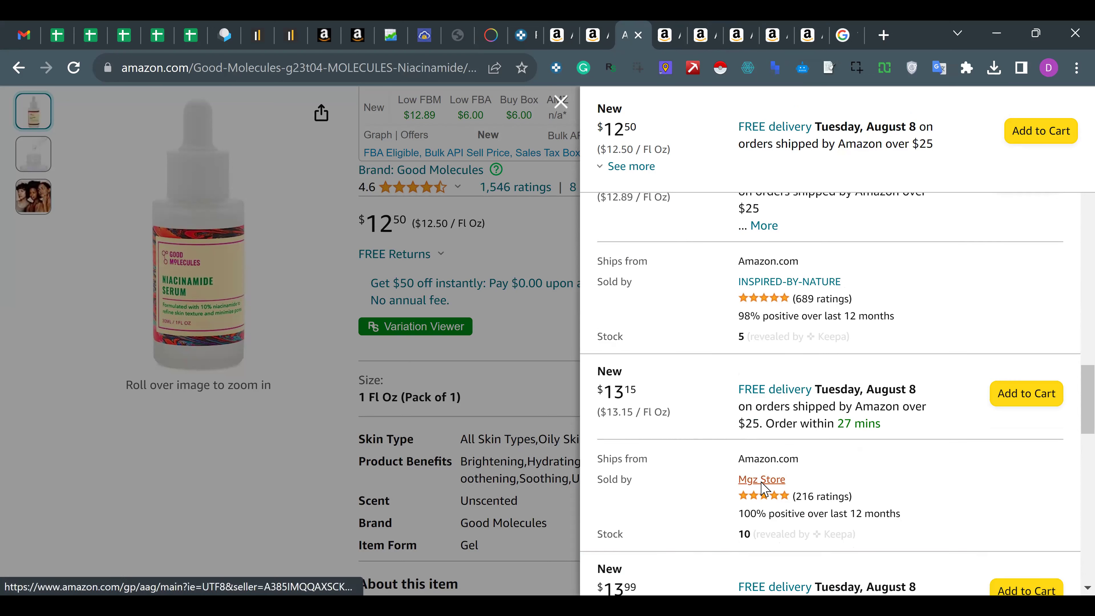
pyautogui.rightClick(762, 487)
pyautogui.click(806, 173)
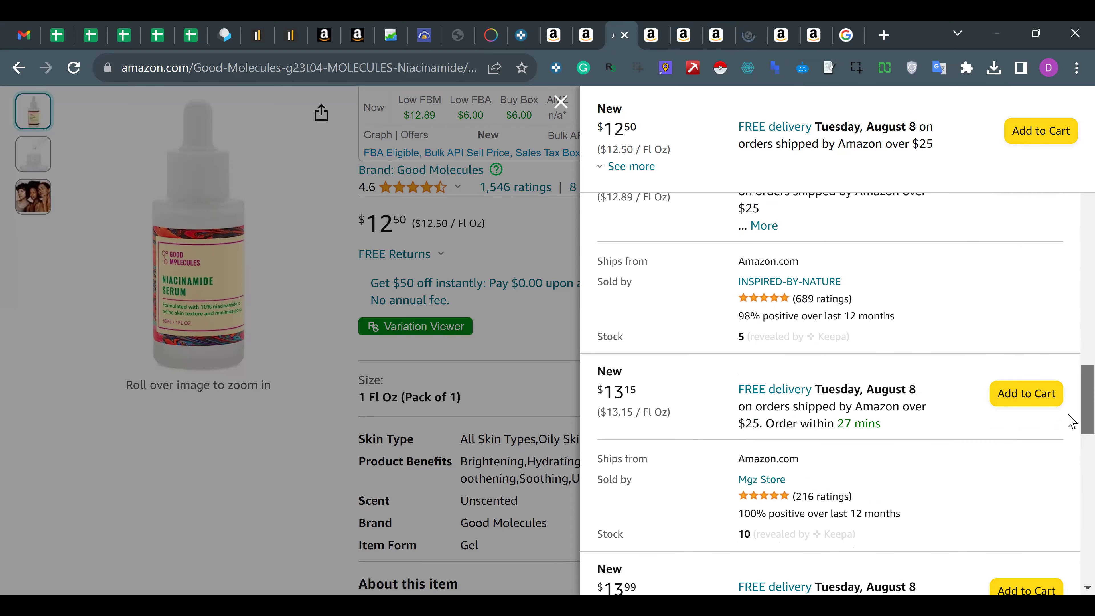
# Open the seller page of R&R Dealz, the $14.00 offer, in a new tab.
pyautogui.scroll(-8, 1071, 443)
pyautogui.scroll(8, 798, 333)
pyautogui.scroll(-11, 1069, 457)
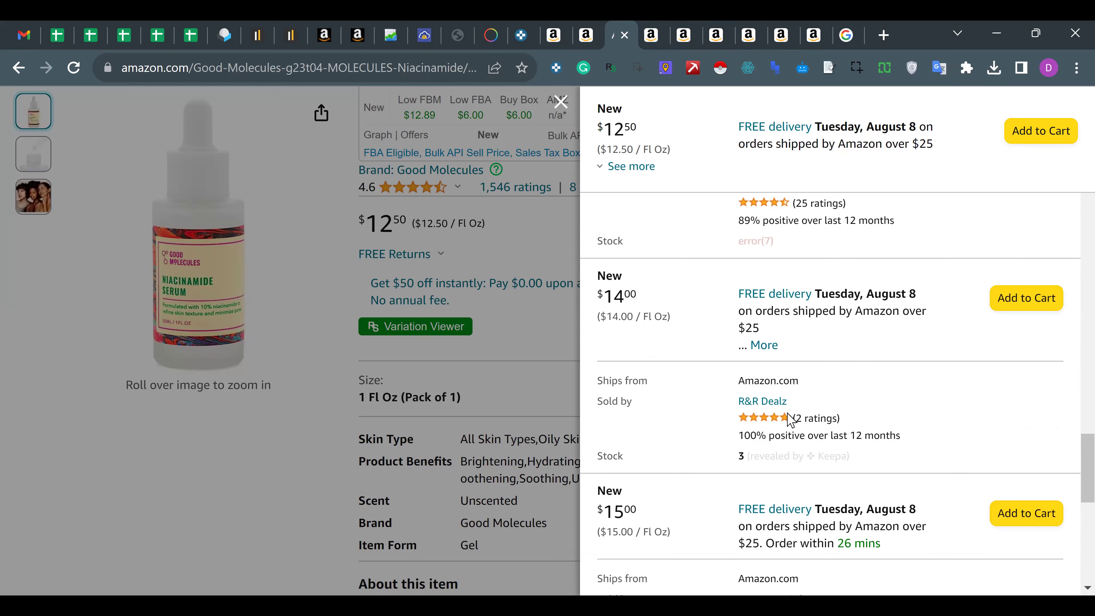
pyautogui.rightClick(762, 401)
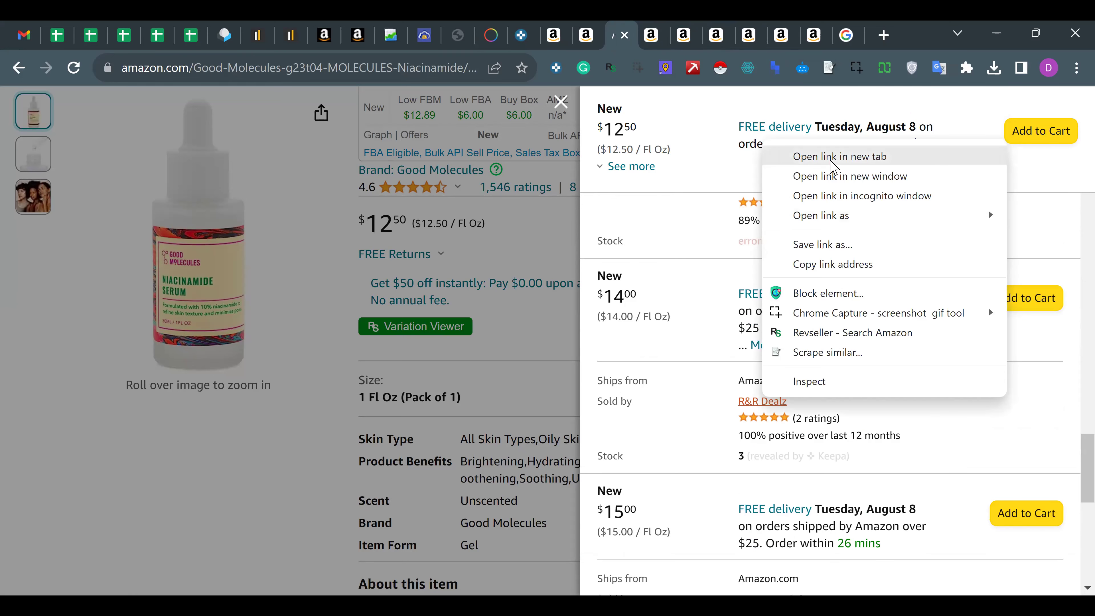
pyautogui.click(833, 157)
# Copy Juju-ta LLC's seller ID from the web address of its Amazon seller page.
pyautogui.click(760, 35)
pyautogui.click(520, 36)
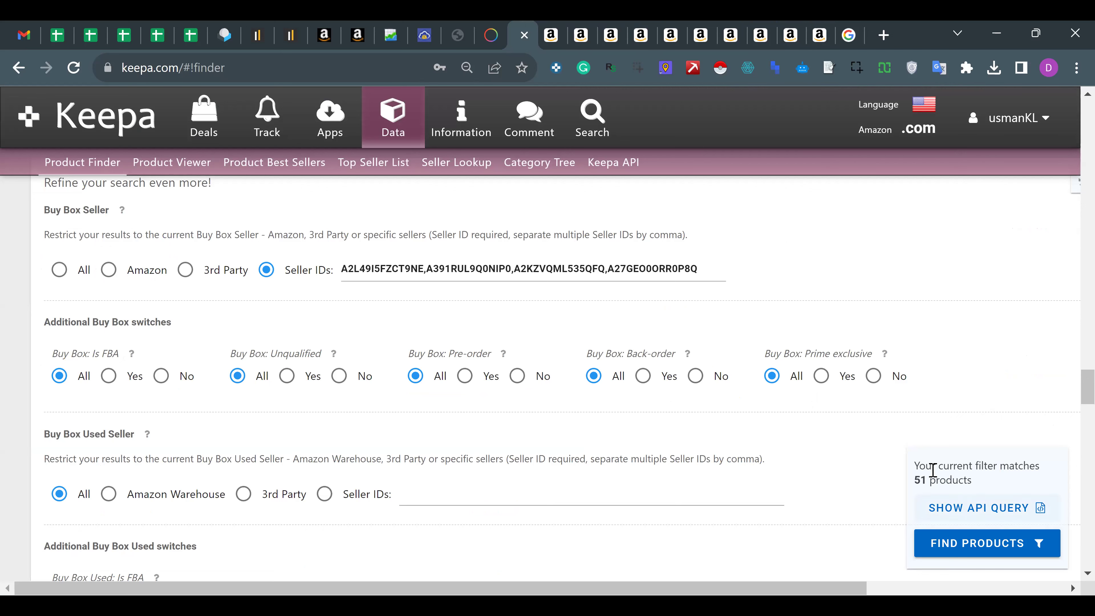
pyautogui.click(610, 35)
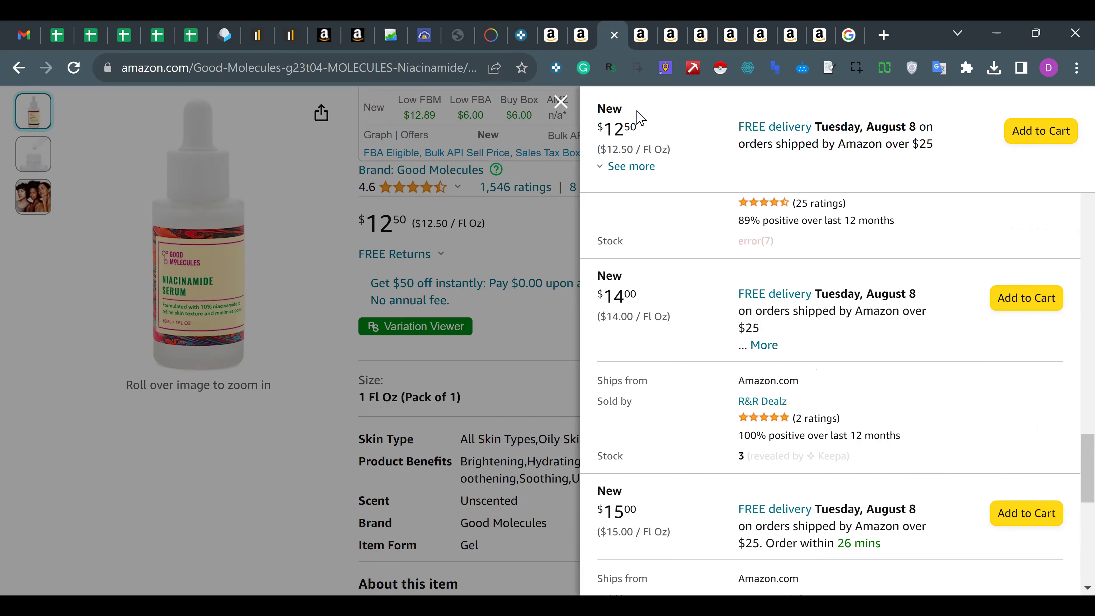
pyautogui.click(641, 35)
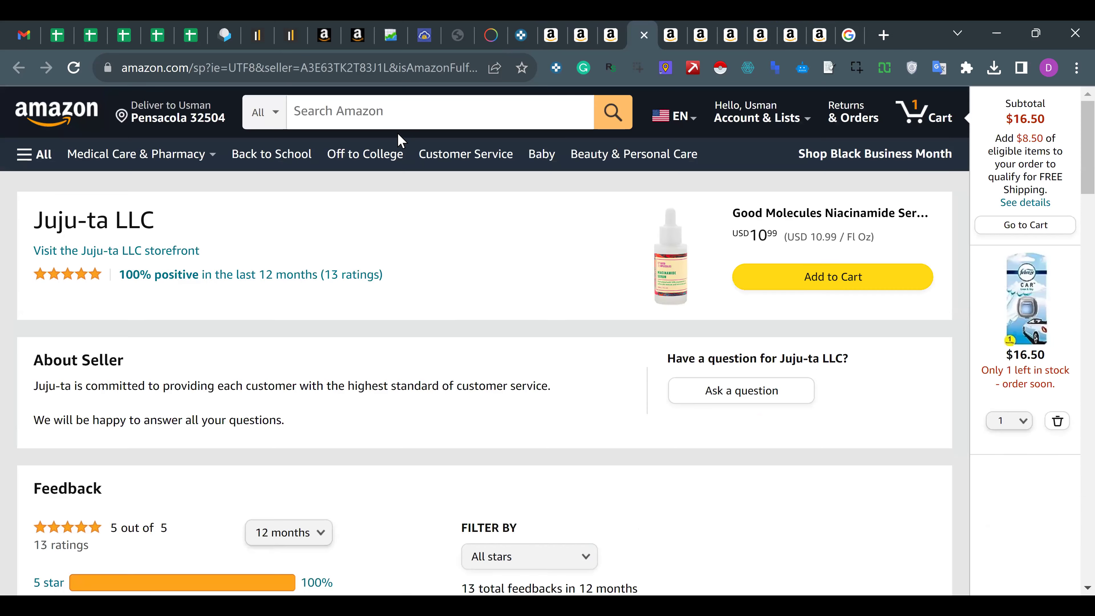
pyautogui.doubleClick(343, 69)
pyautogui.hotkey('ctrl', 'c')
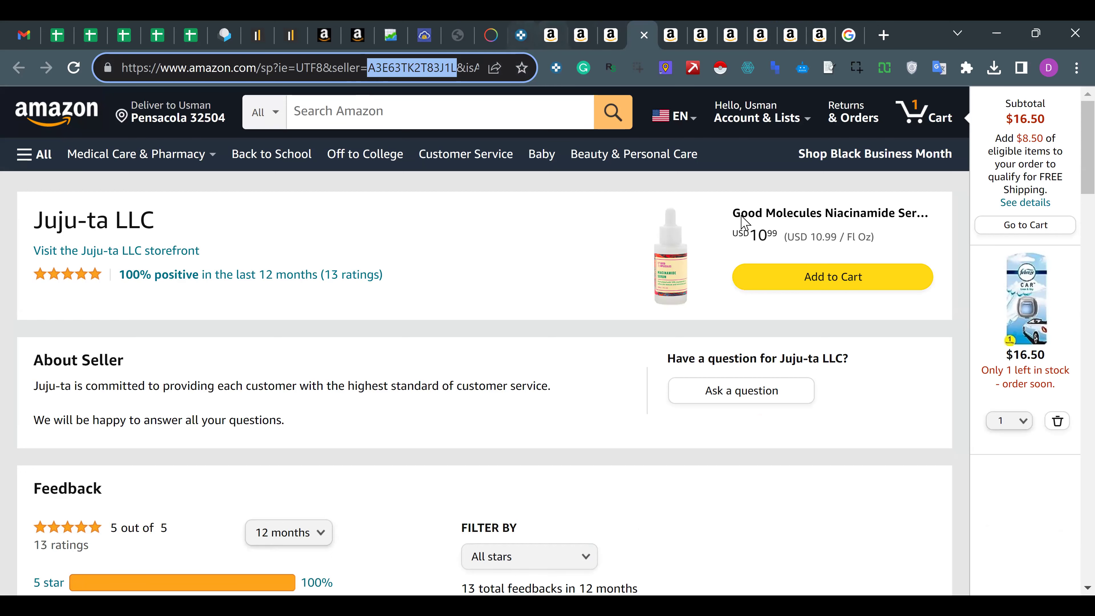
# Append Juju-ta LLC's copied seller ID, separated by a comma, to the Buy Box Seller IDs in Keepa's Product Finder.
pyautogui.click(521, 35)
pyautogui.click(701, 271)
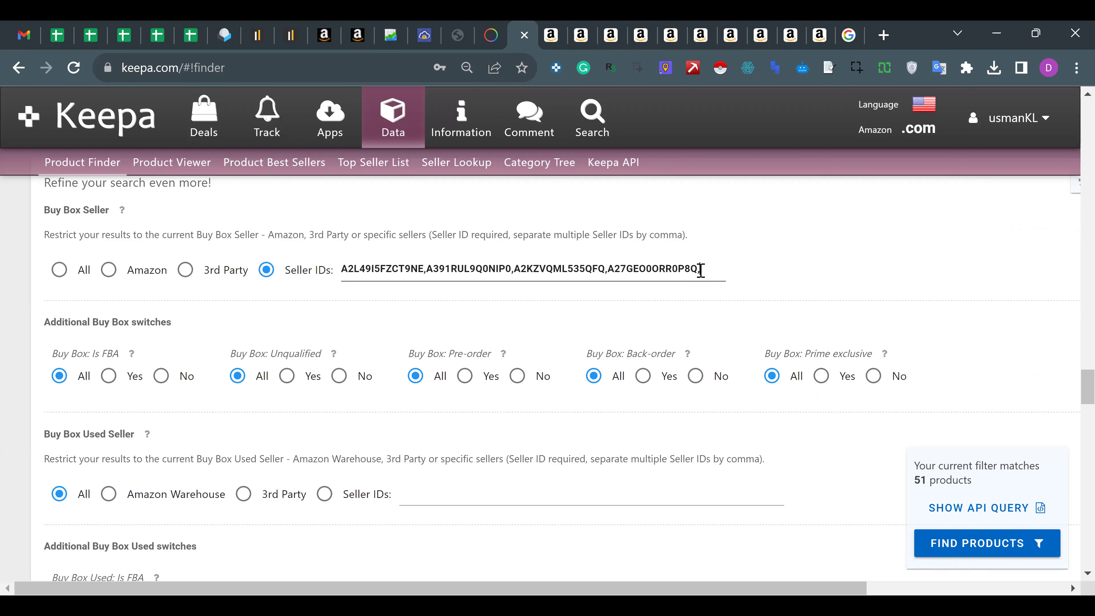
pyautogui.write(',')
pyautogui.hotkey('ctrl', 'v')
pyautogui.click(728, 289)
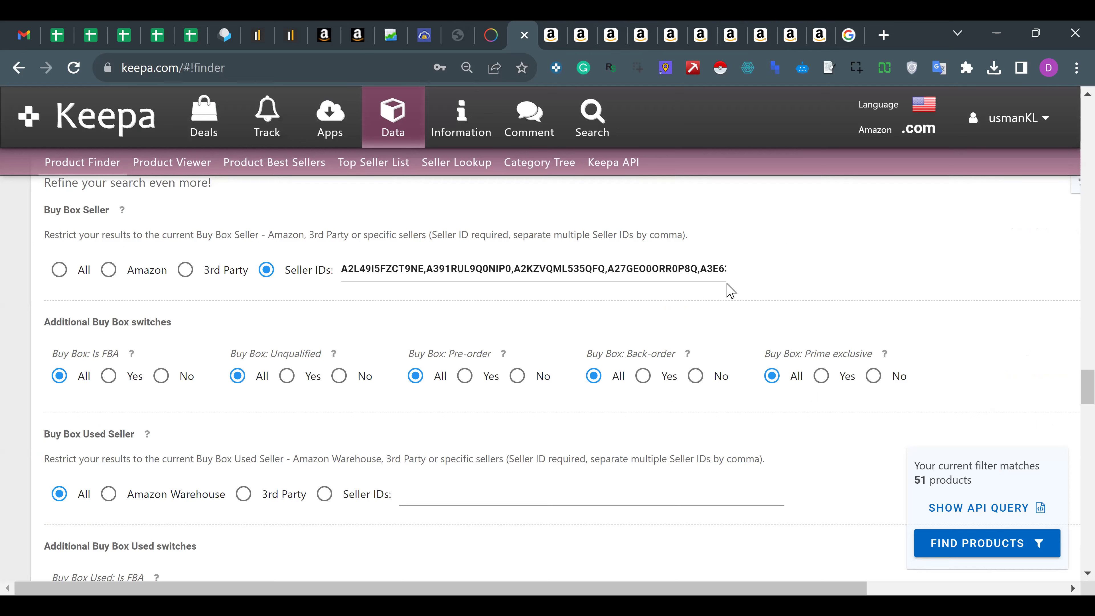
# Close the Amazon seller pages of Juju-ta LLC and R&R Dealz.
pyautogui.click(624, 23)
pyautogui.click(642, 30)
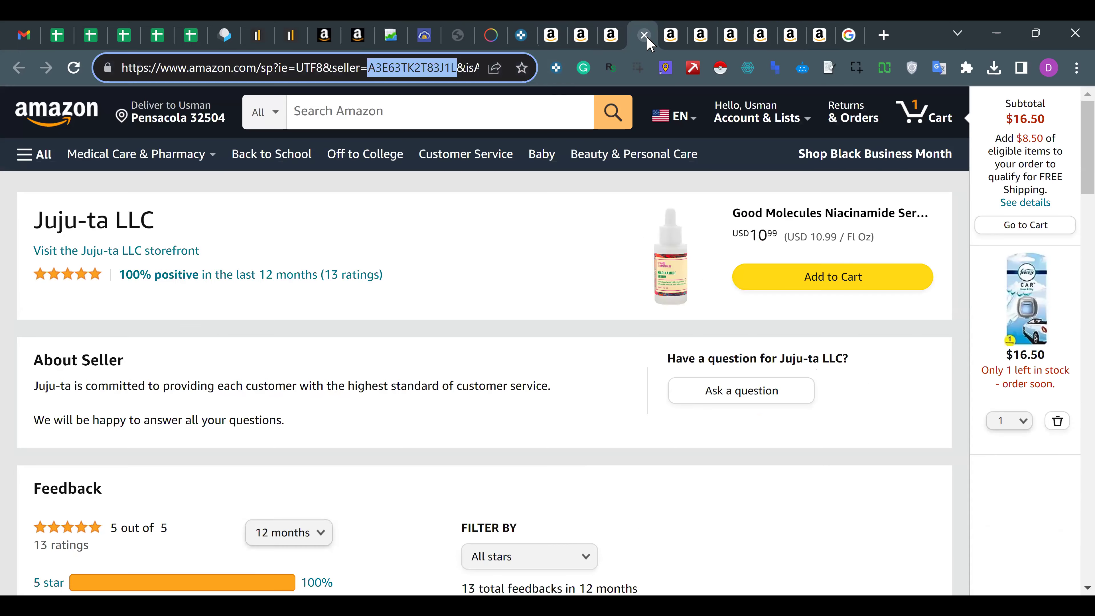
pyautogui.click(644, 33)
pyautogui.click(670, 36)
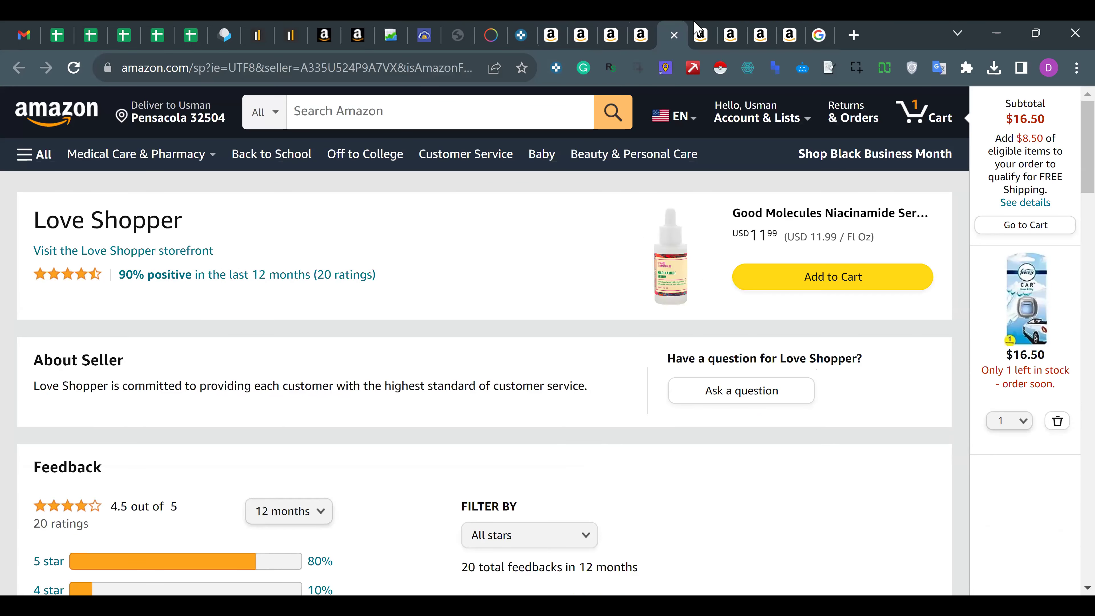
pyautogui.click(701, 36)
pyautogui.click(757, 30)
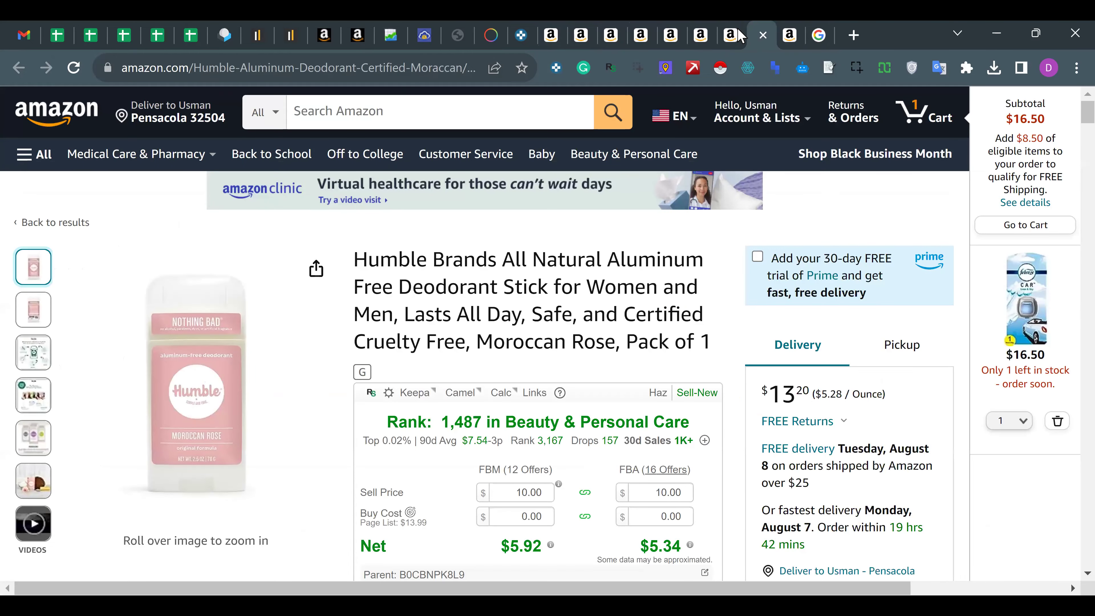
pyautogui.click(734, 35)
pyautogui.click(733, 36)
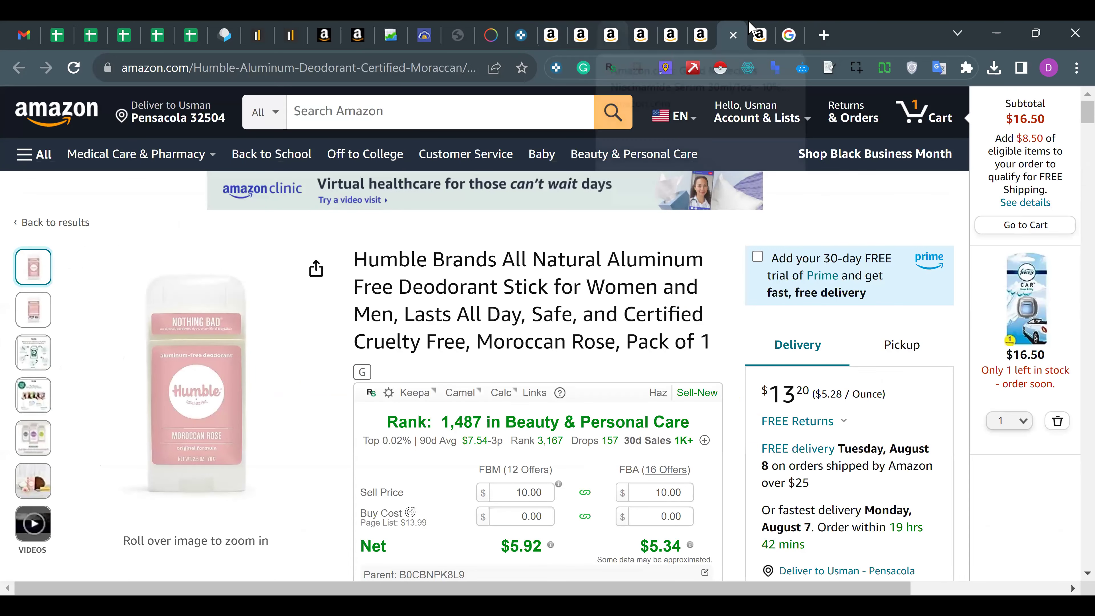
# Open the Mgz Store storefront from its seller page in a new tab to view its products.
pyautogui.click(762, 22)
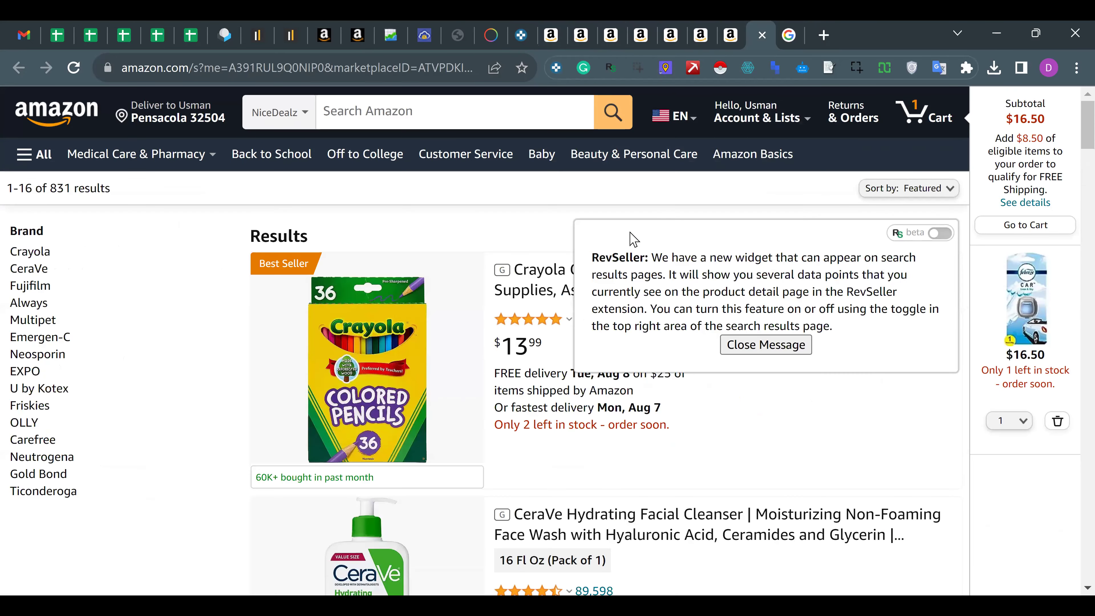
pyautogui.click(737, 24)
pyautogui.click(113, 250)
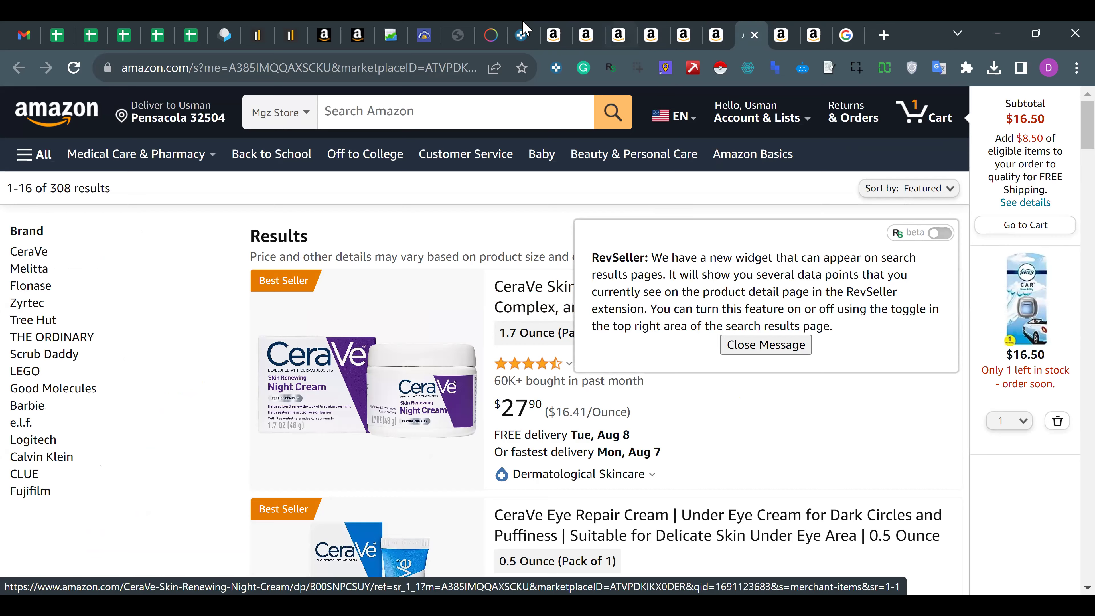
# Switch to Keepa's Product Finder and examine the Buy Box Seller ID list through to its last entry.
pyautogui.click(522, 35)
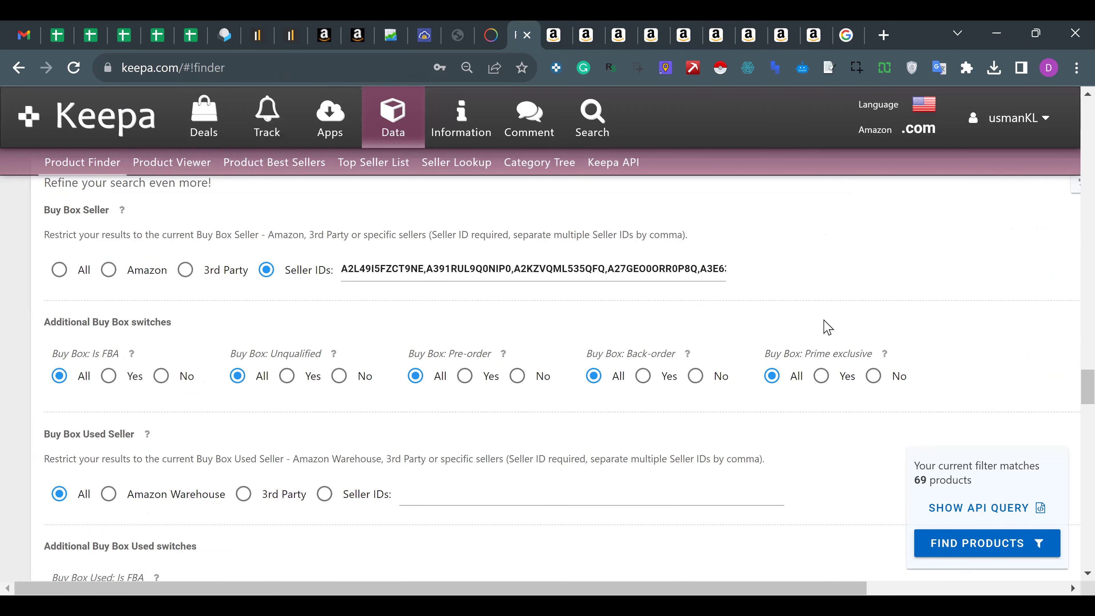
pyautogui.scroll(-2, 827, 327)
pyautogui.scroll(2, 827, 327)
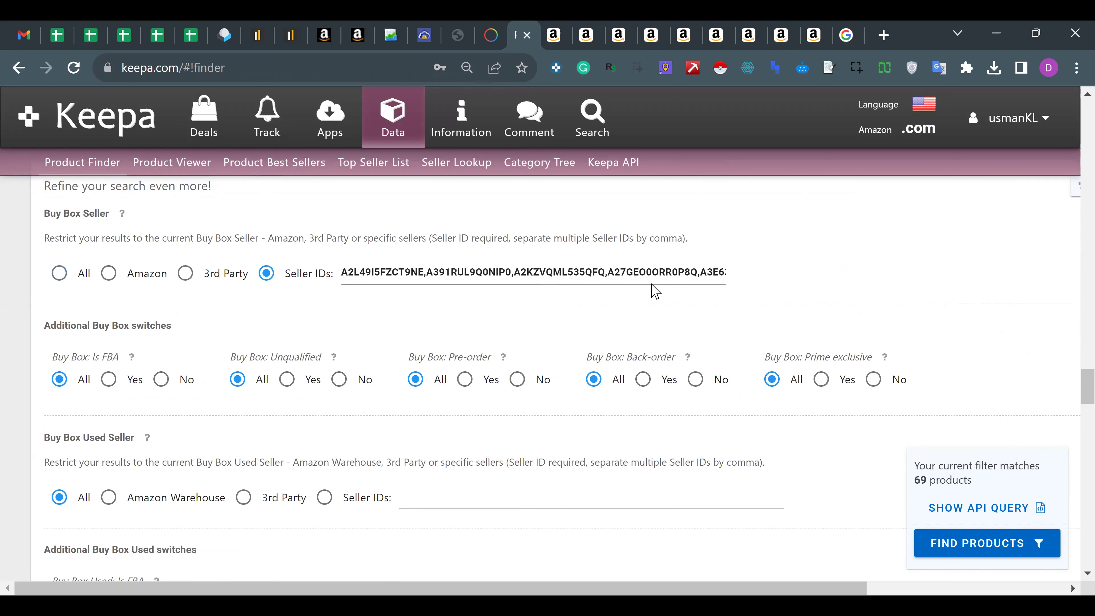
pyautogui.doubleClick(556, 275)
pyautogui.press('Right')
pyautogui.press('Right')
pyautogui.press('Right')
pyautogui.press('Right')
pyautogui.press('Right')
pyautogui.press('Right')
pyautogui.press('Right')
pyautogui.press('Right')
pyautogui.press('Right')
pyautogui.press('Right')
pyautogui.press('Right')
pyautogui.press('Right')
pyautogui.press('Right')
pyautogui.press('Right')
pyautogui.press('Right')
pyautogui.press('Right')
pyautogui.press('Right')
pyautogui.press('Right')
pyautogui.press('Right')
pyautogui.press('Right')
pyautogui.press('Right')
pyautogui.press('Right')
pyautogui.press('Right')
pyautogui.press('Right')
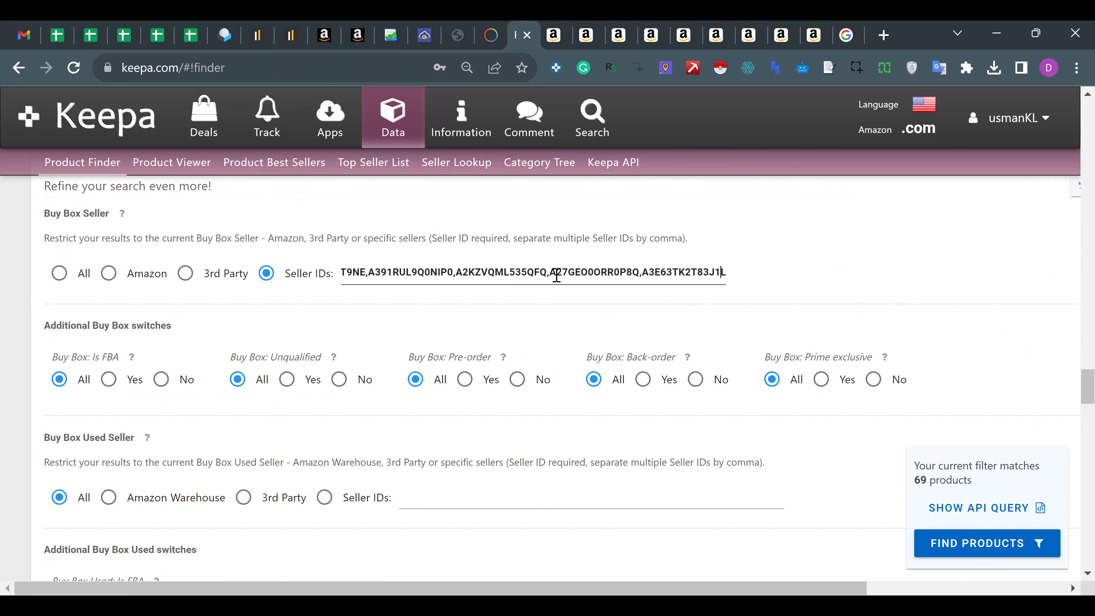
pyautogui.press('Right')
pyautogui.click(823, 305)
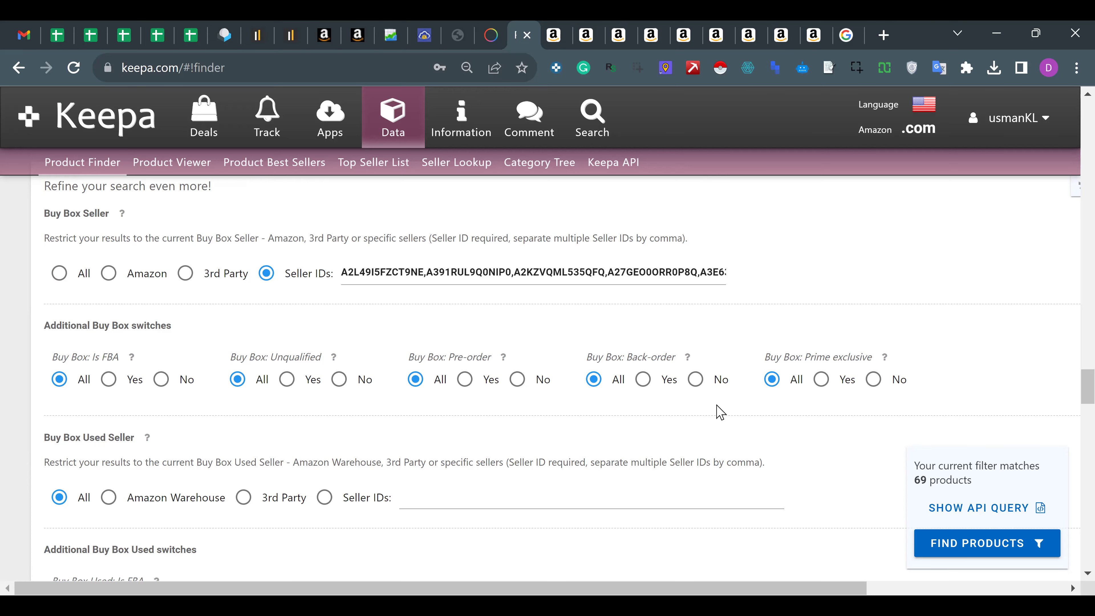
# Check how many products match the current filter and highlight the first Buy Box seller ID.
pyautogui.scroll(-2, 853, 380)
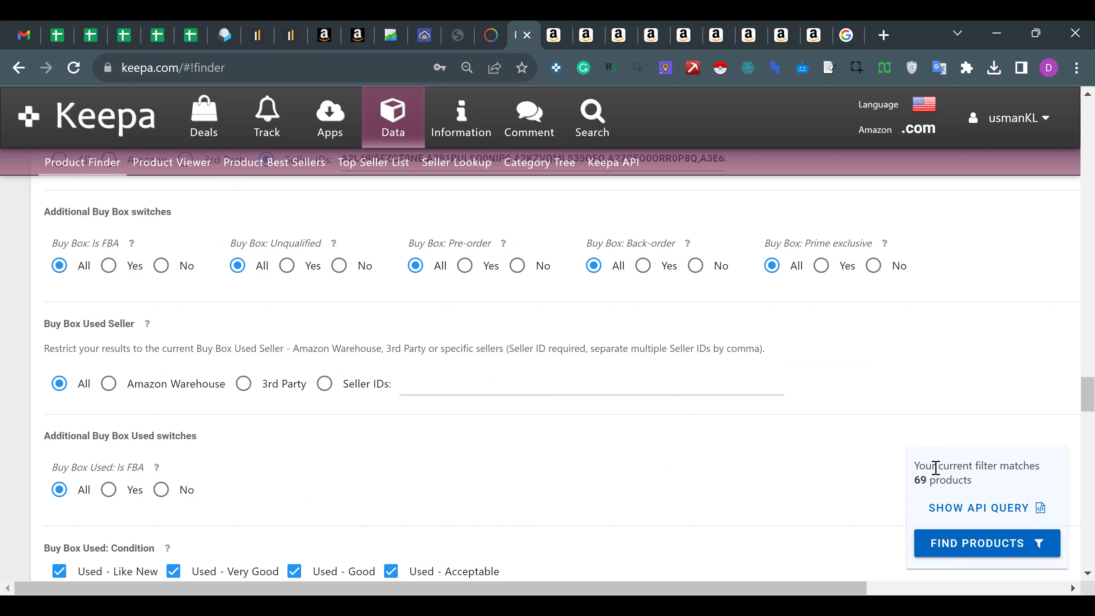
pyautogui.tripleClick(934, 466)
pyautogui.click(971, 475)
pyautogui.moveTo(972, 480); pyautogui.dragTo(917, 465)
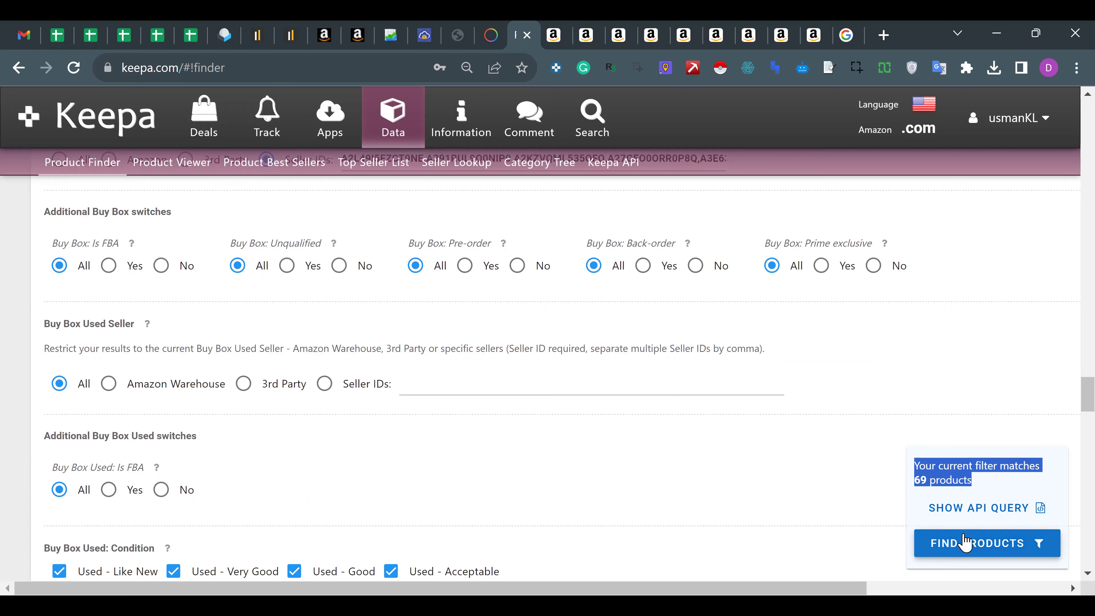
pyautogui.scroll(3, 768, 357)
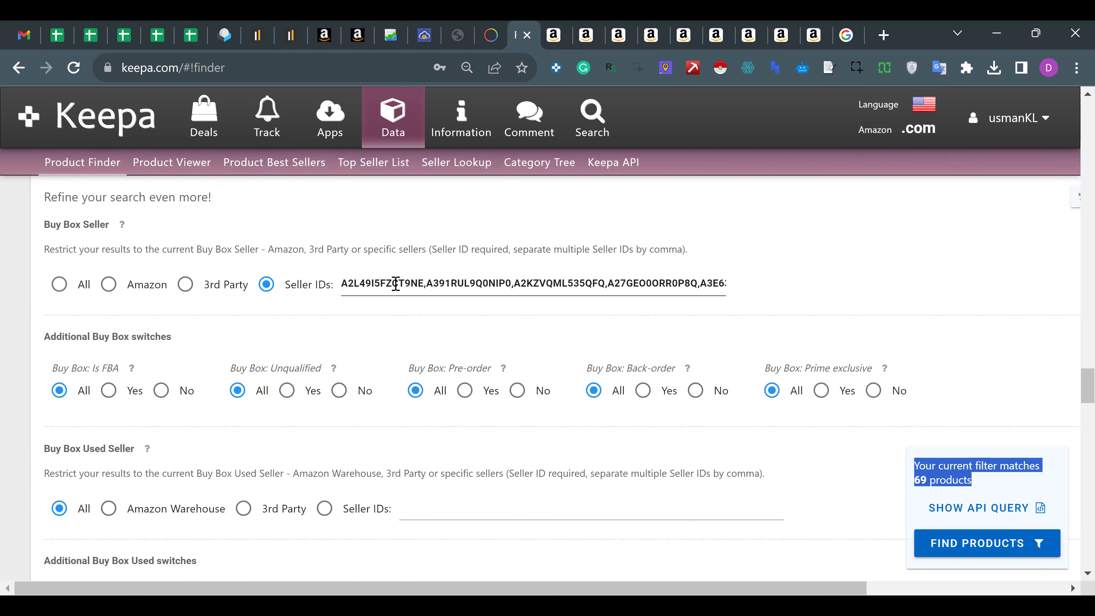
pyautogui.tripleClick(395, 283)
pyautogui.doubleClick(396, 283)
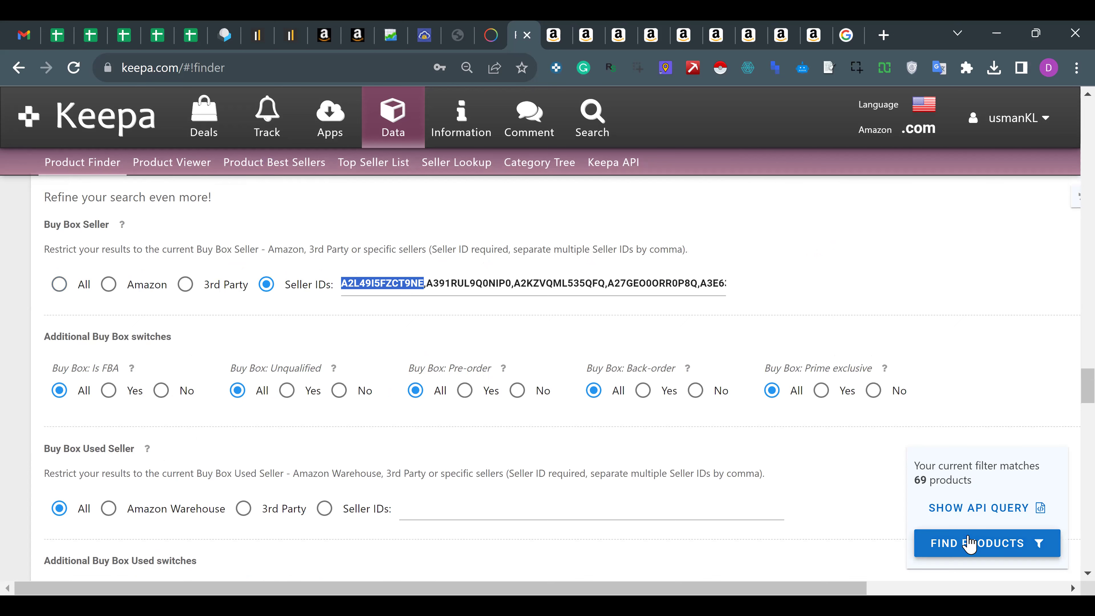
# Find the products matching the Buy Box seller filter and look over the results table.
pyautogui.click(951, 546)
pyautogui.click(949, 546)
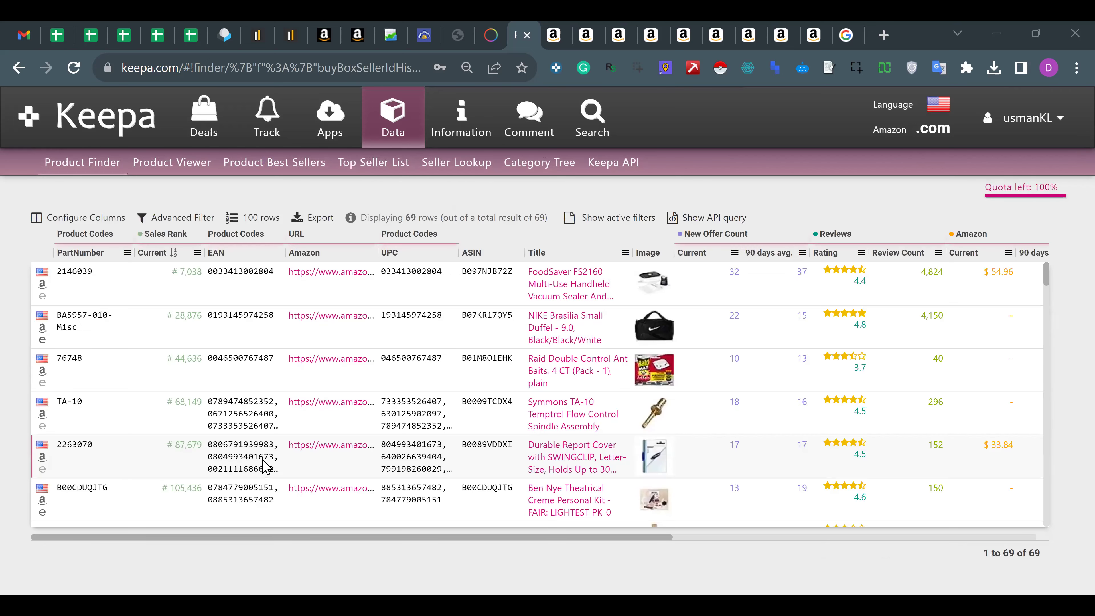
pyautogui.click(880, 538)
pyautogui.moveTo(945, 538); pyautogui.dragTo(449, 511)
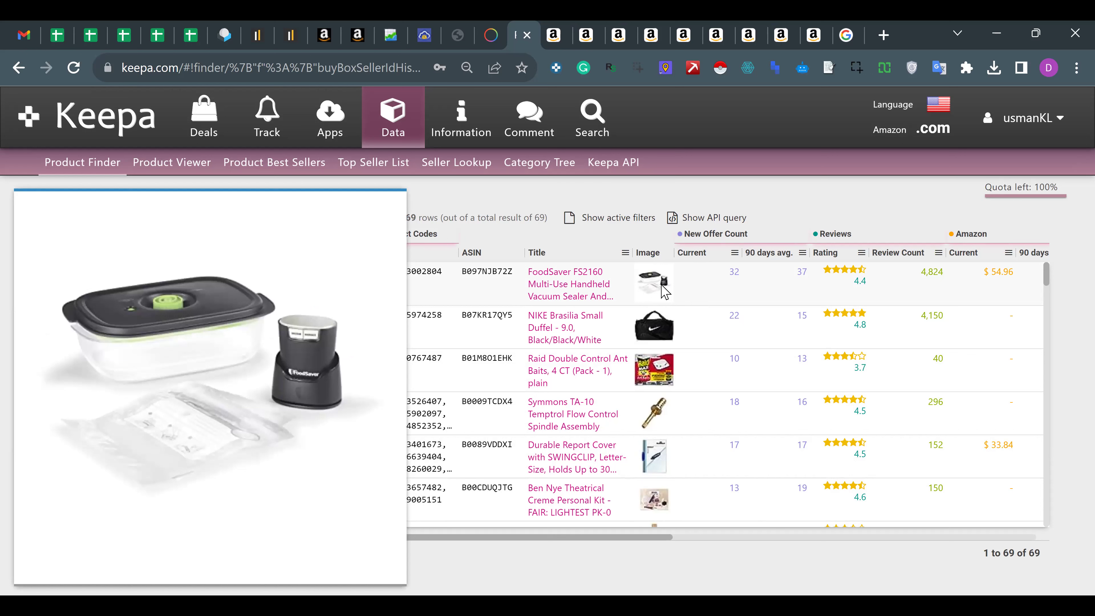
# Filter the results by current sales rank with the condition less than or equals 50000.
pyautogui.click(686, 297)
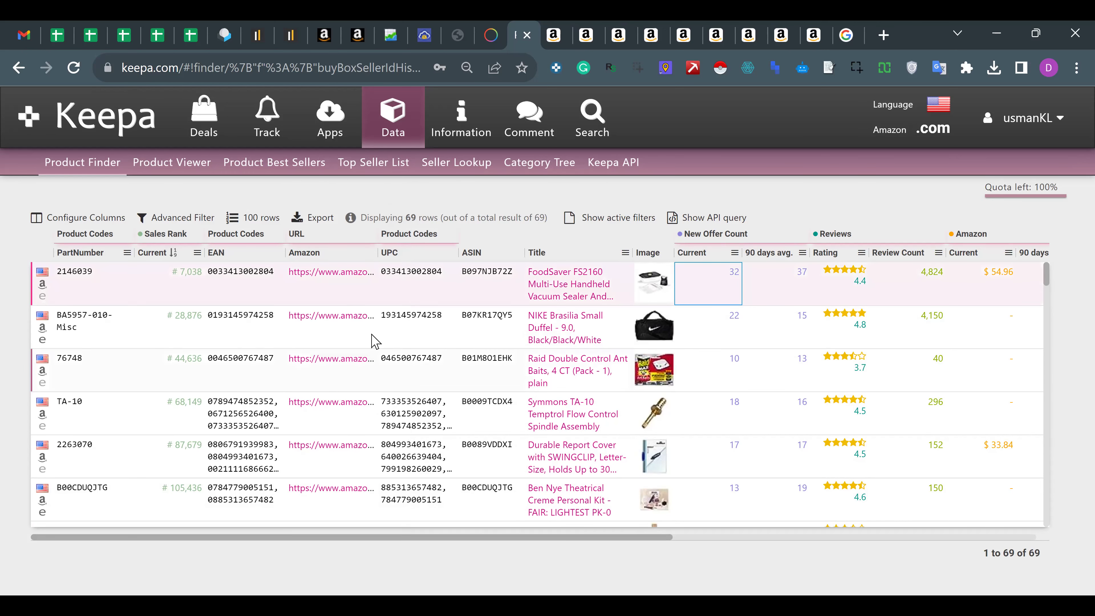
pyautogui.scroll(-2, 606, 363)
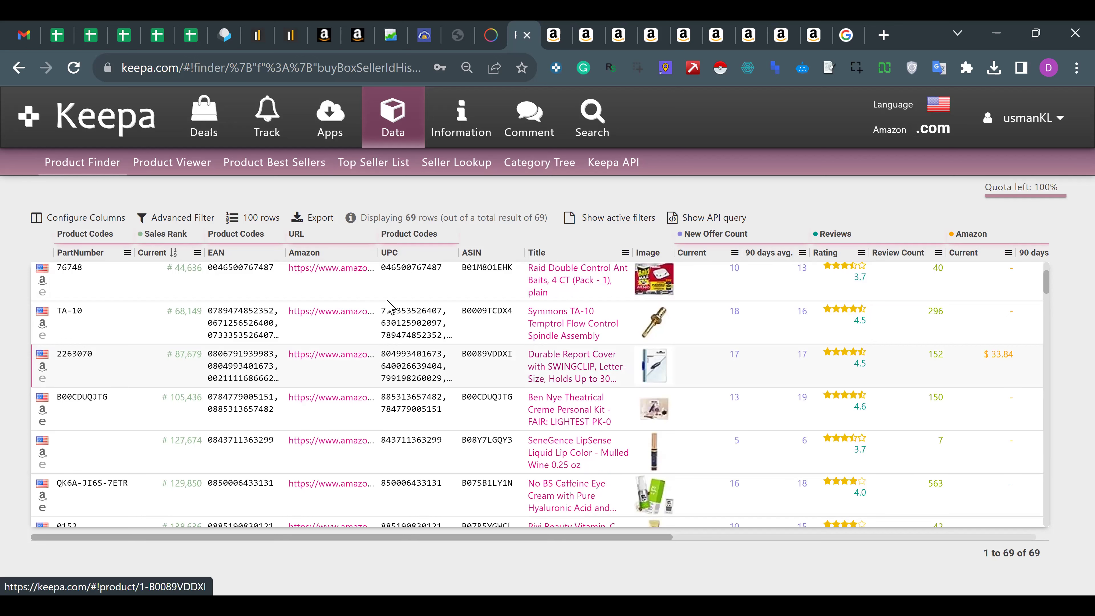
pyautogui.scroll(2, 388, 307)
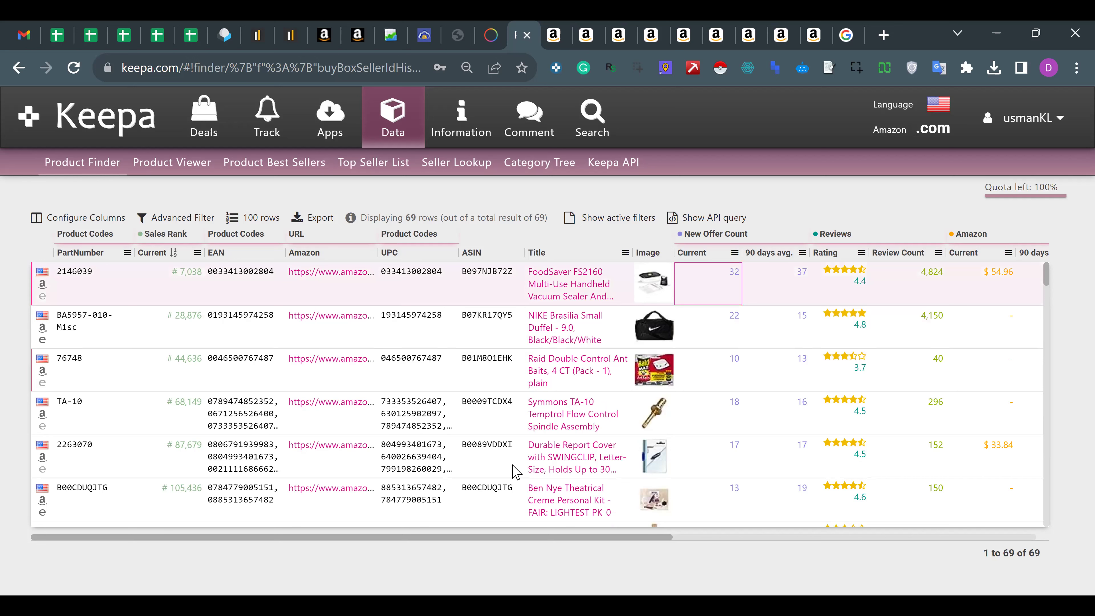
pyautogui.click(214, 294)
pyautogui.moveTo(638, 538); pyautogui.dragTo(190, 537)
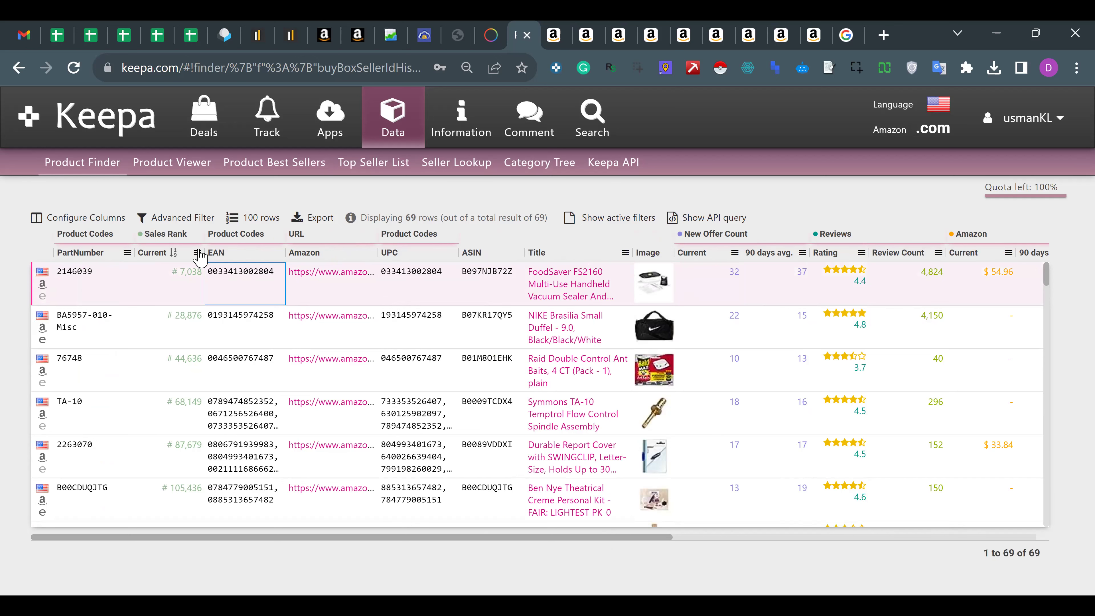
pyautogui.click(197, 254)
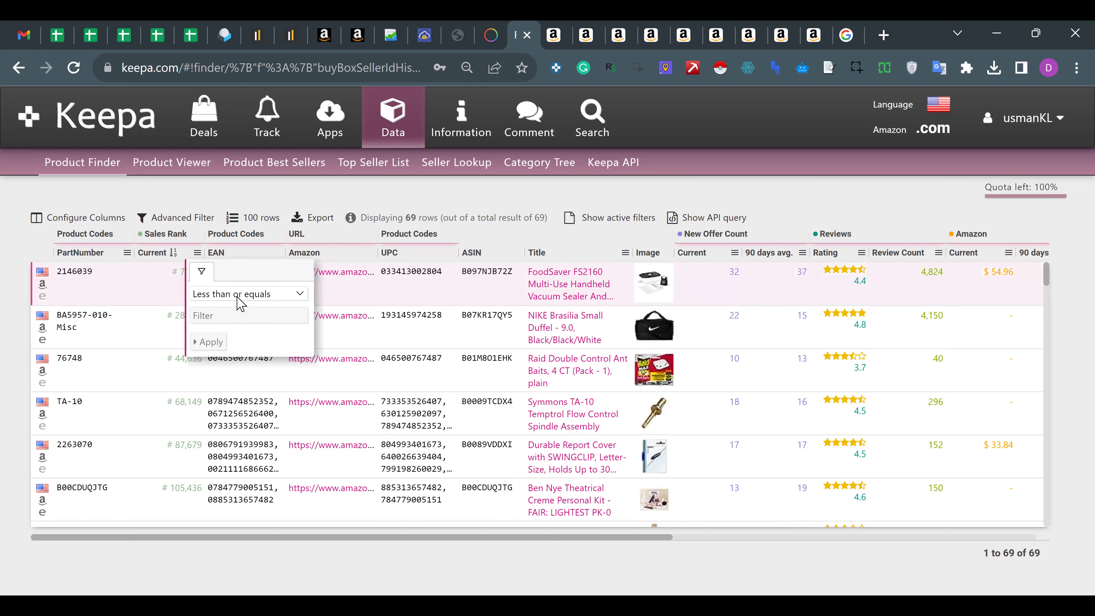
pyautogui.click(237, 296)
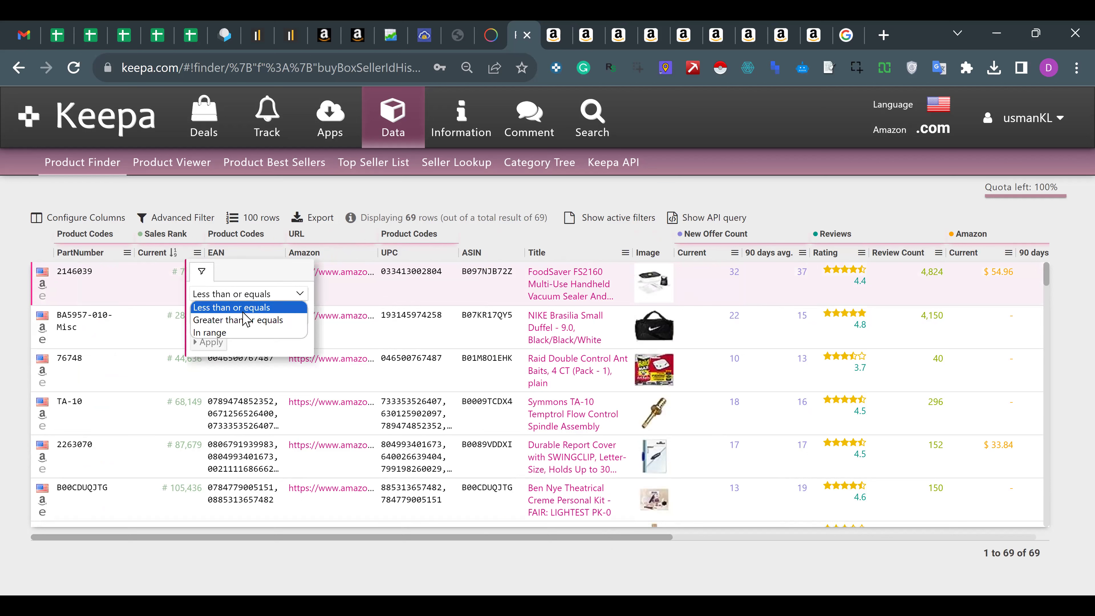
pyautogui.click(218, 306)
pyautogui.click(221, 317)
pyautogui.write('50000')
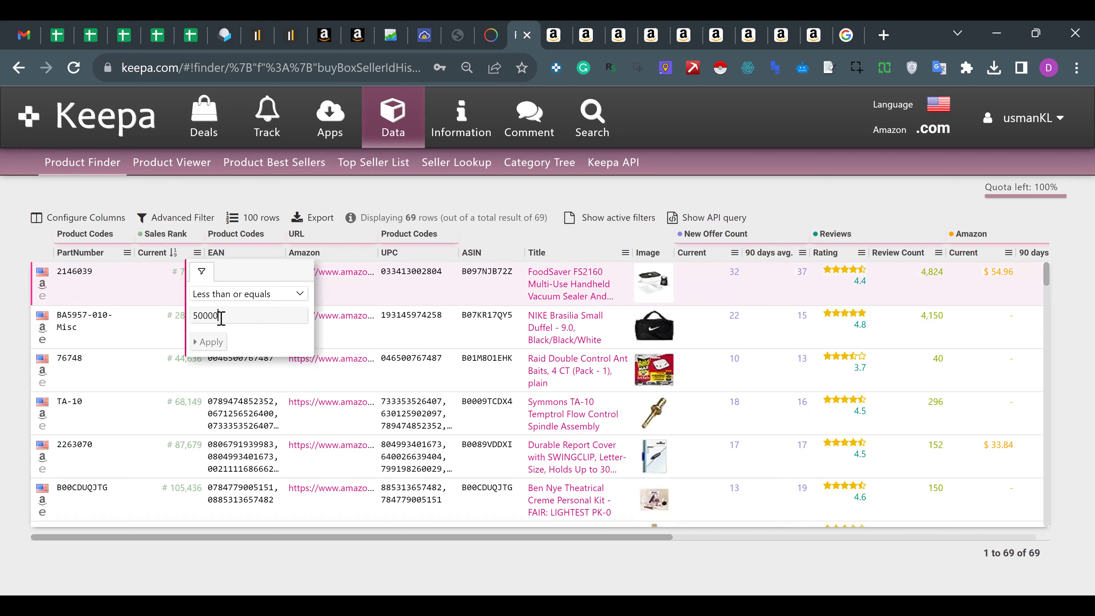
pyautogui.moveTo(203, 316); pyautogui.dragTo(232, 317)
pyautogui.click(211, 342)
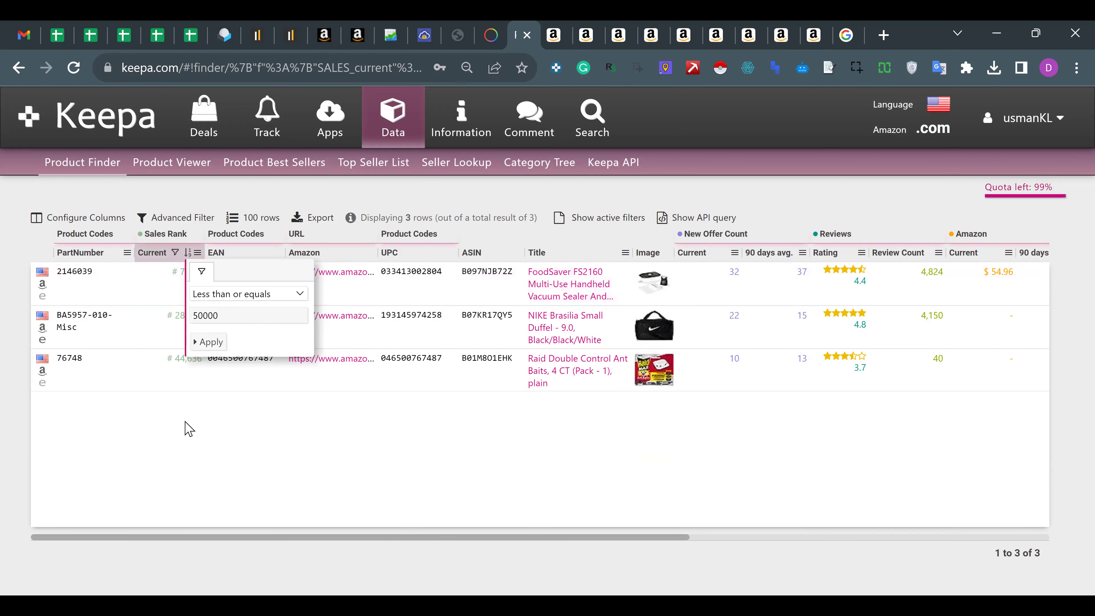
pyautogui.click(185, 432)
# Filter the results by review rating with the condition greater than or equals 4.
pyautogui.hscroll(3, 322, 539)
pyautogui.hscroll(-3, 262, 541)
pyautogui.moveTo(299, 536); pyautogui.dragTo(526, 523)
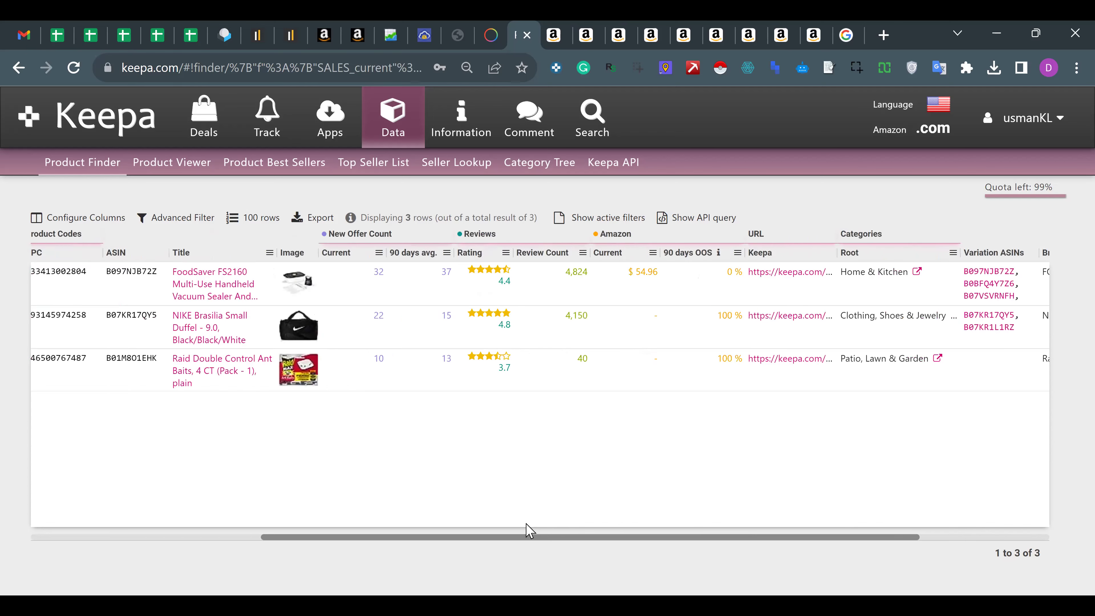
pyautogui.click(507, 254)
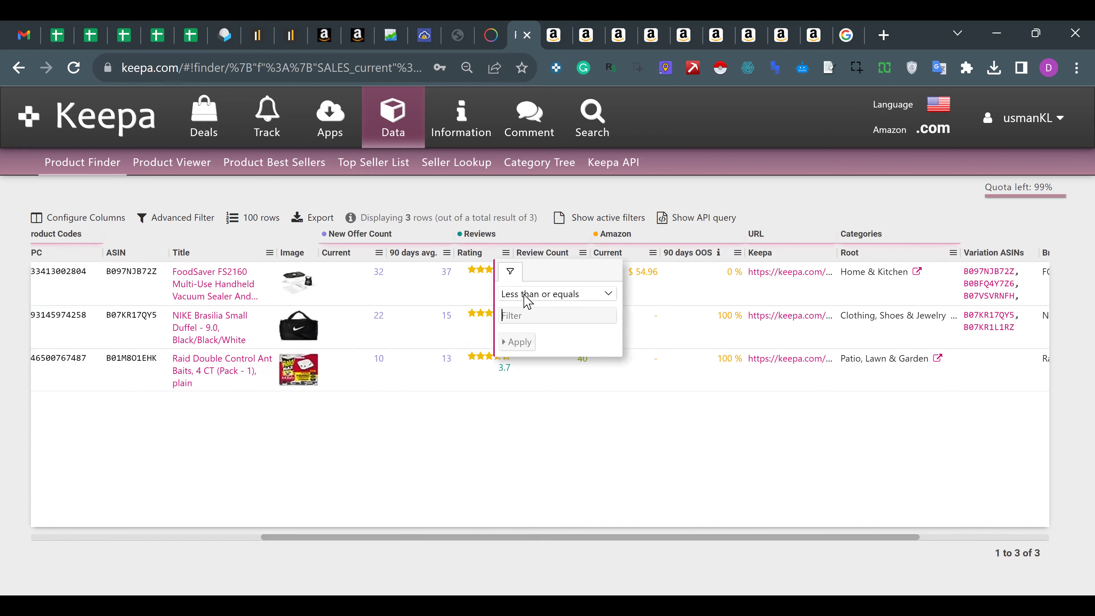
pyautogui.click(527, 301)
pyautogui.click(533, 318)
pyautogui.write('4')
pyautogui.click(519, 343)
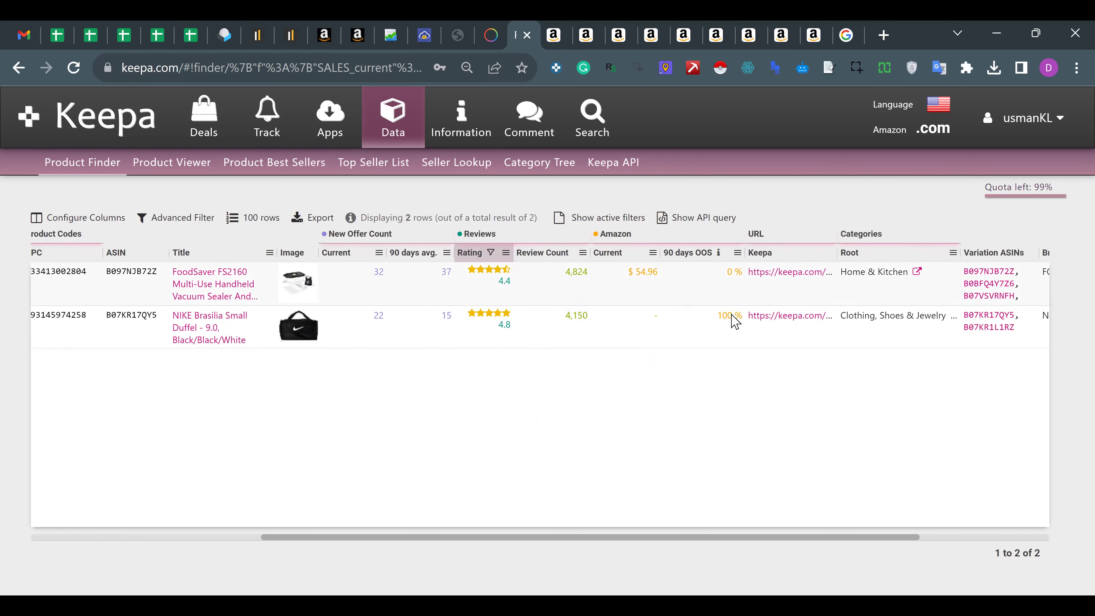
# Filter the results by Amazon's 90 days OOS percentage with the condition greater than or equals 100.
pyautogui.hscroll(3, 733, 322)
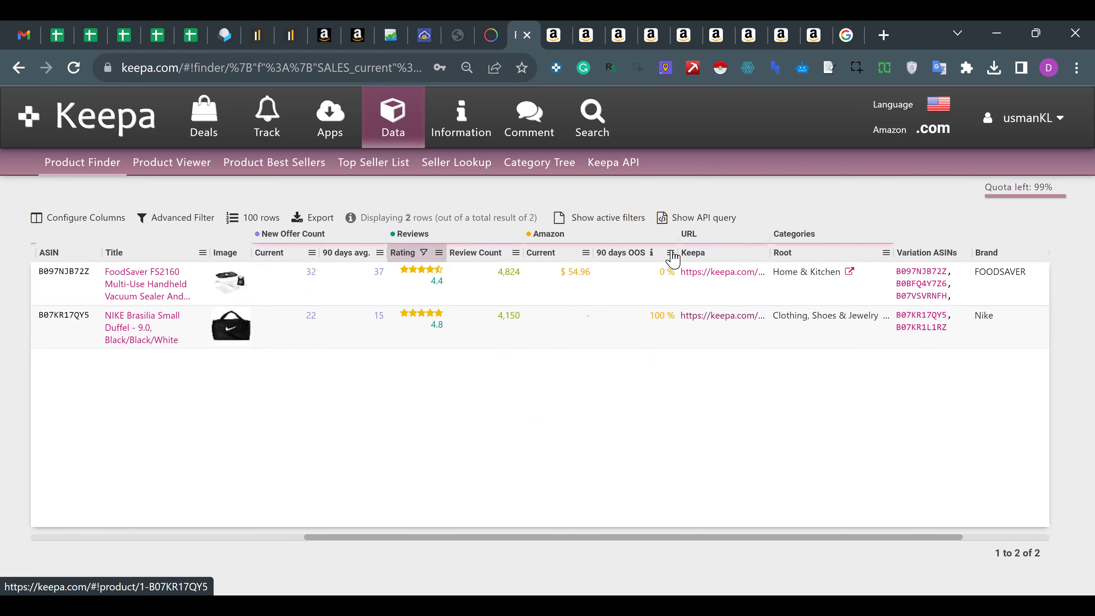
pyautogui.click(671, 253)
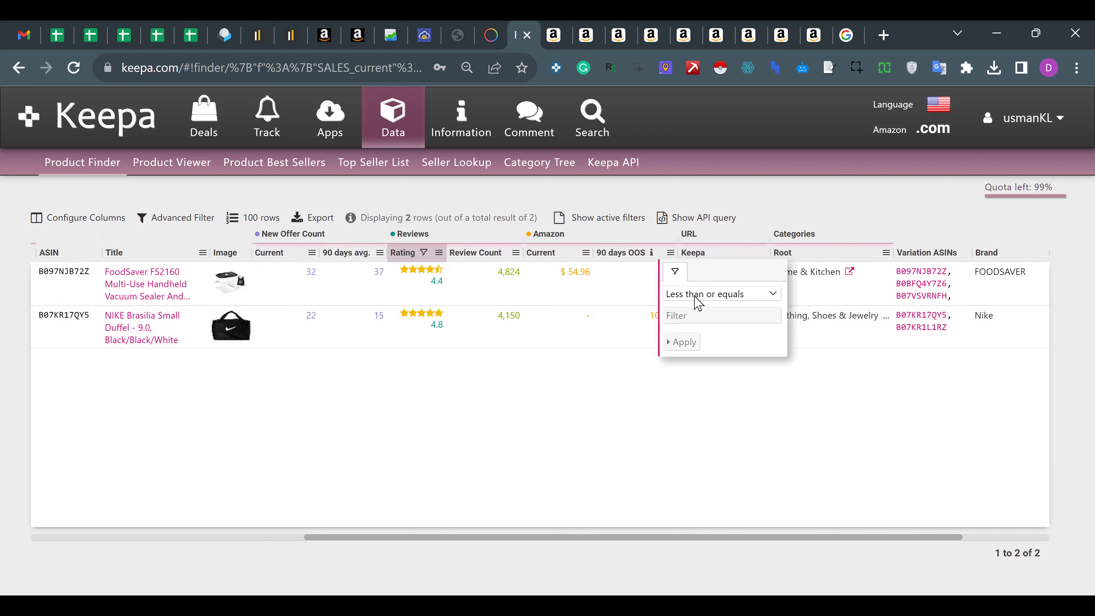
pyautogui.click(701, 302)
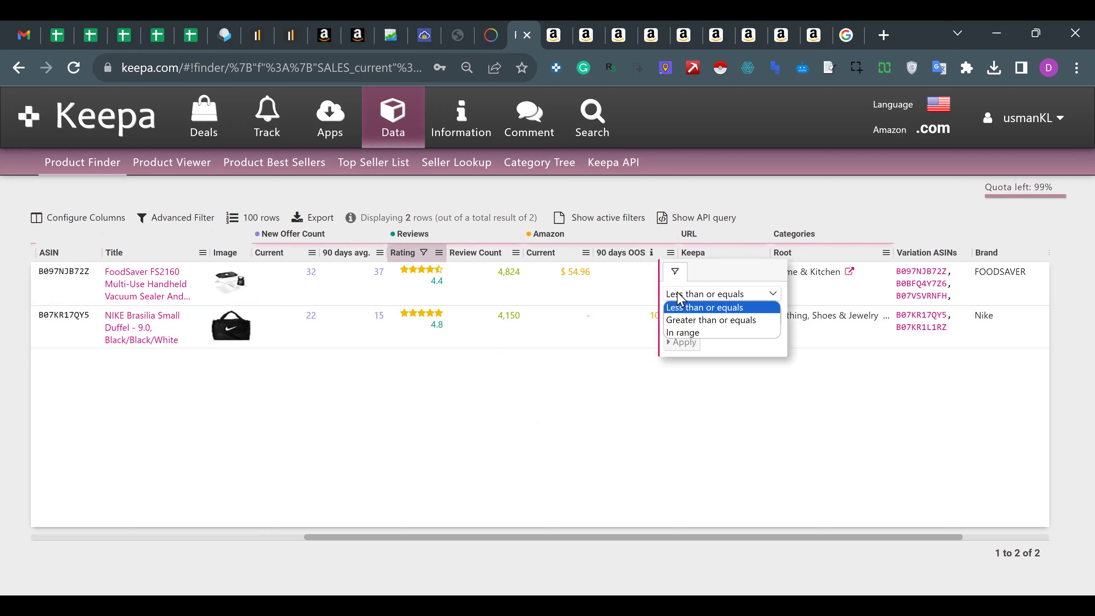
pyautogui.click(686, 320)
pyautogui.write('1000')
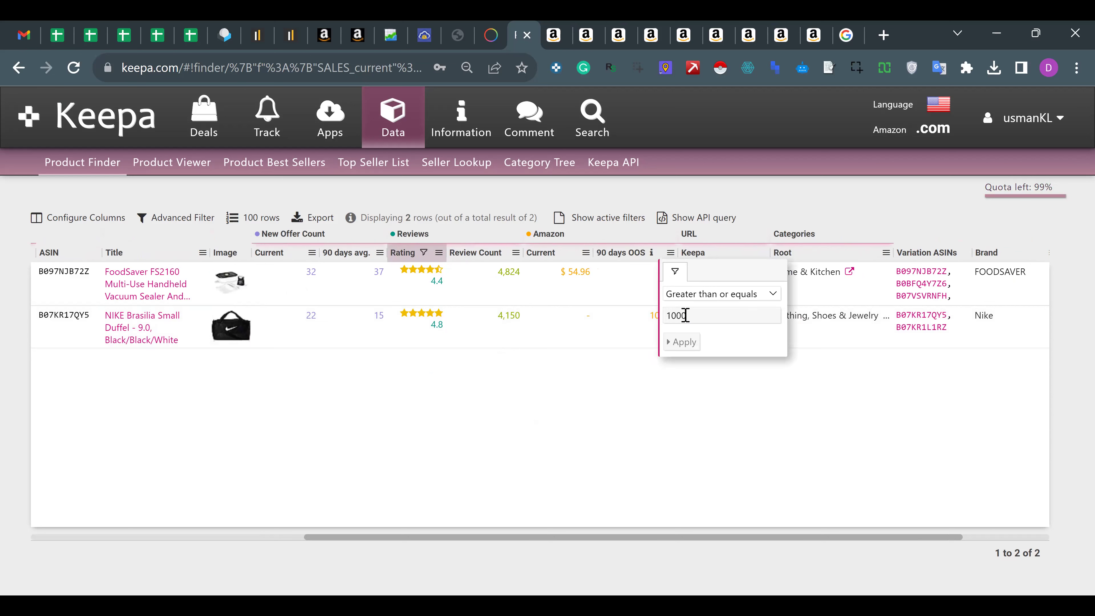
pyautogui.press('BackSpace')
pyautogui.click(681, 343)
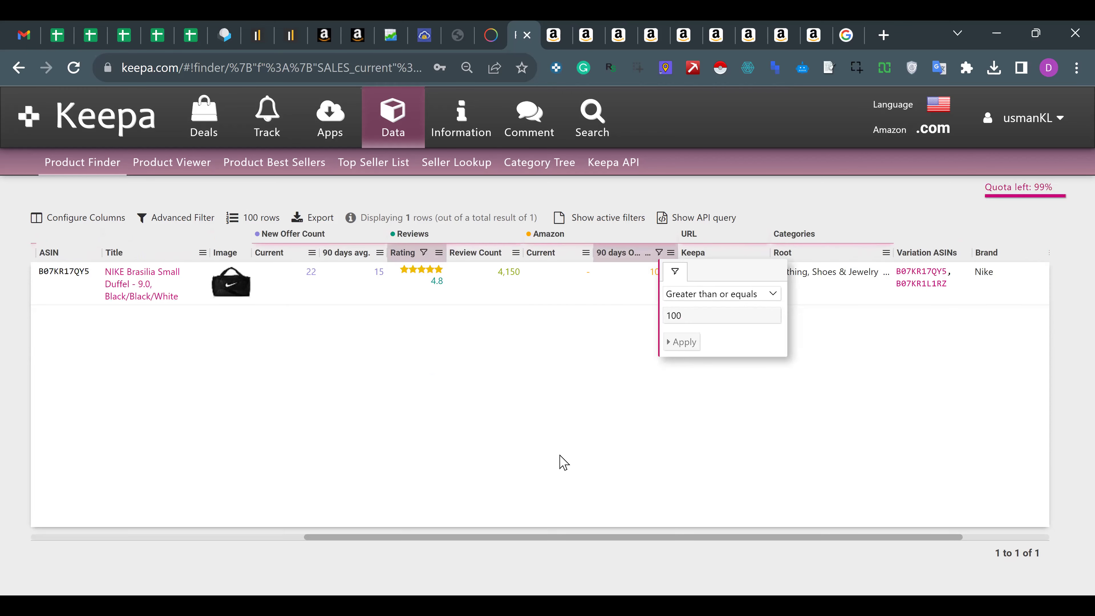
# Filter the results by review count with the condition greater than or equals 20.
pyautogui.click(518, 254)
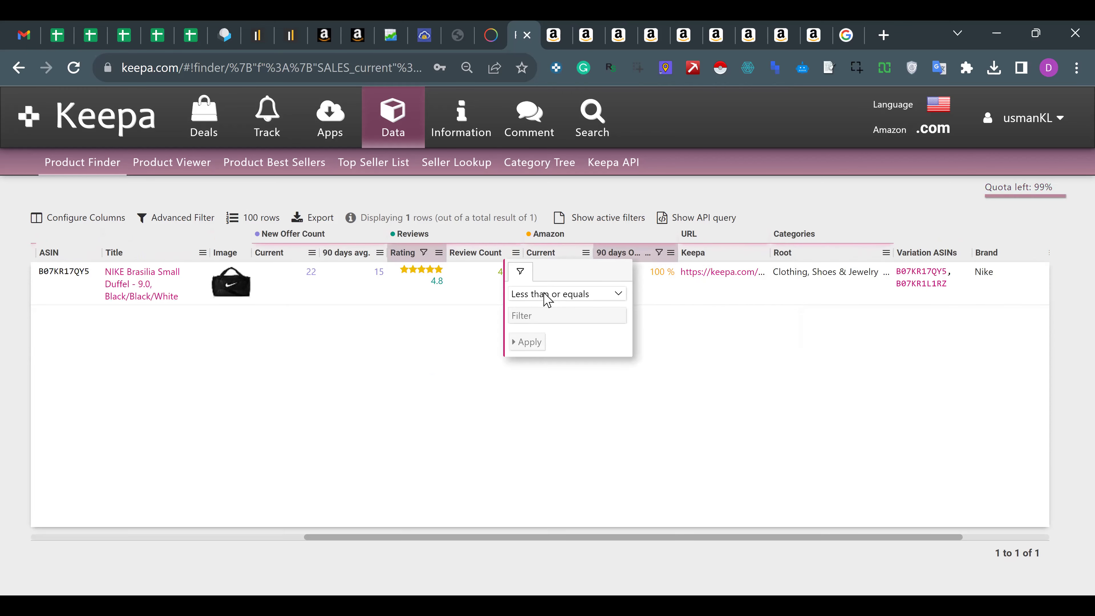
pyautogui.click(546, 311)
pyautogui.write('20')
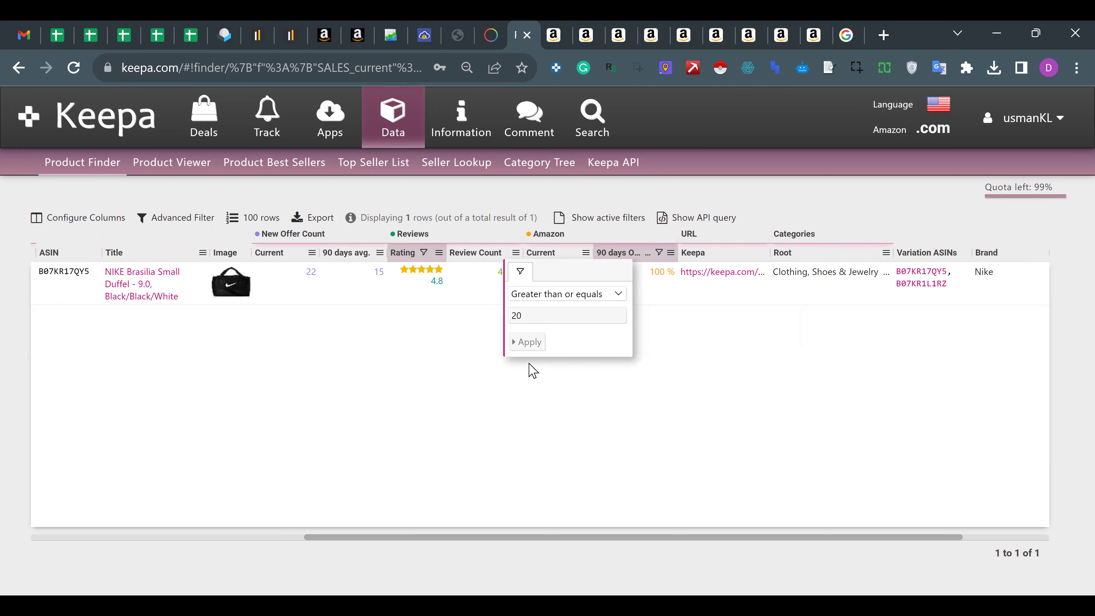
pyautogui.click(527, 342)
pyautogui.click(455, 351)
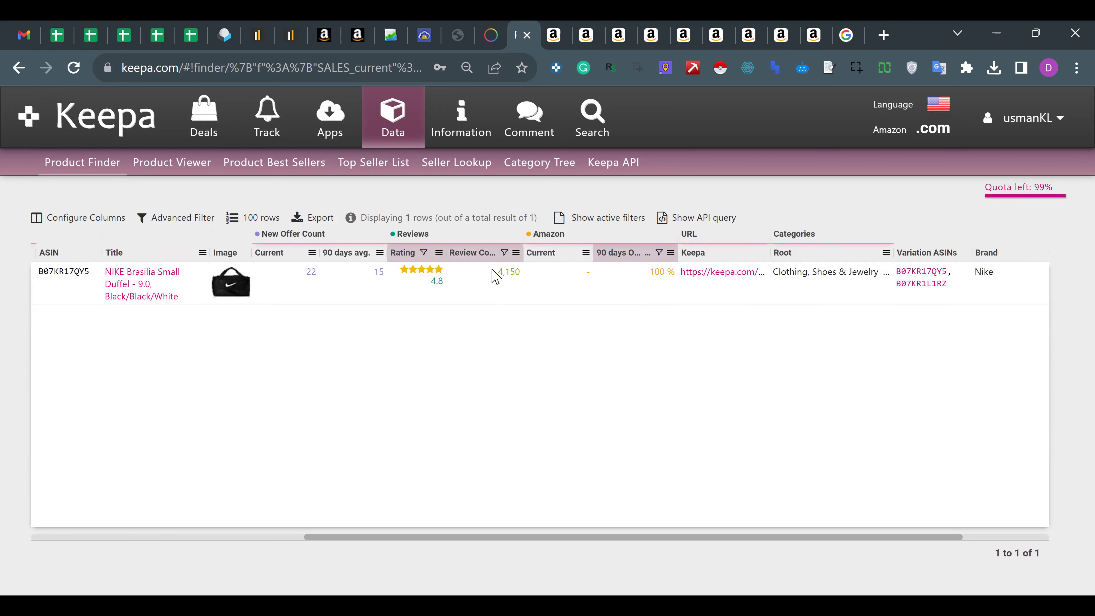
# Review the filtered result's row across all columns, from the sales rank to the variation attributes.
pyautogui.moveTo(354, 538); pyautogui.dragTo(171, 521)
pyautogui.hscroll(10, 855, 335)
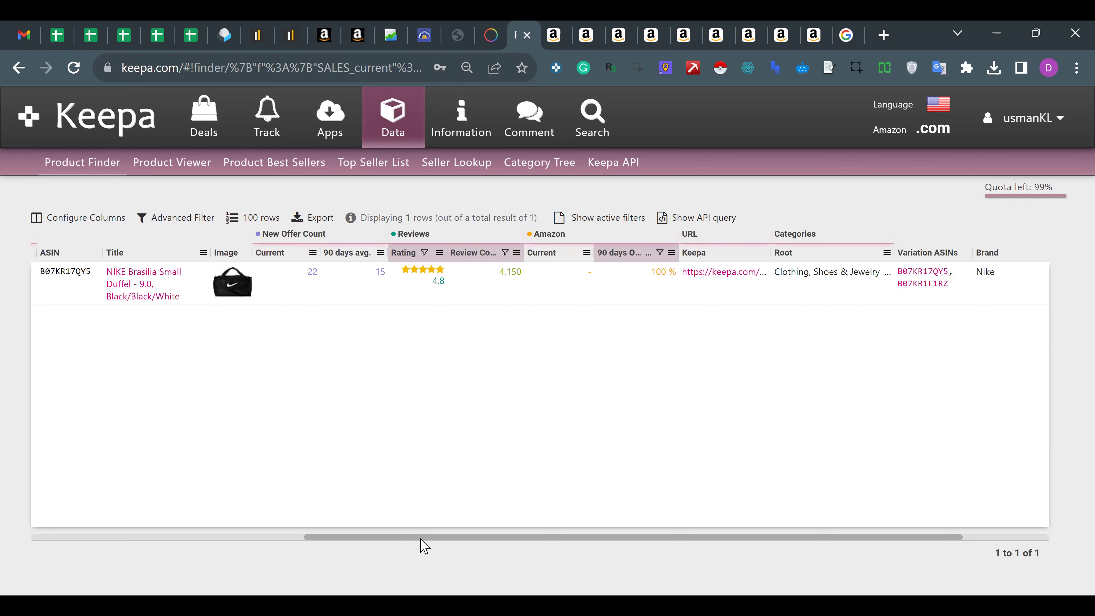
pyautogui.hscroll(-10, 129, 524)
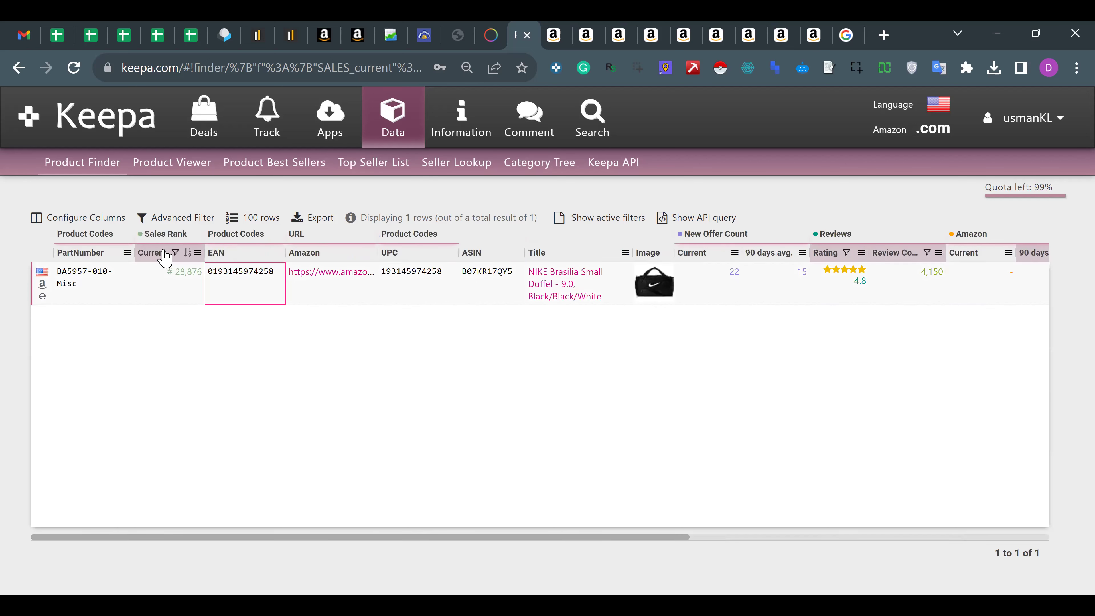
pyautogui.click(823, 302)
pyautogui.hscroll(6, 826, 309)
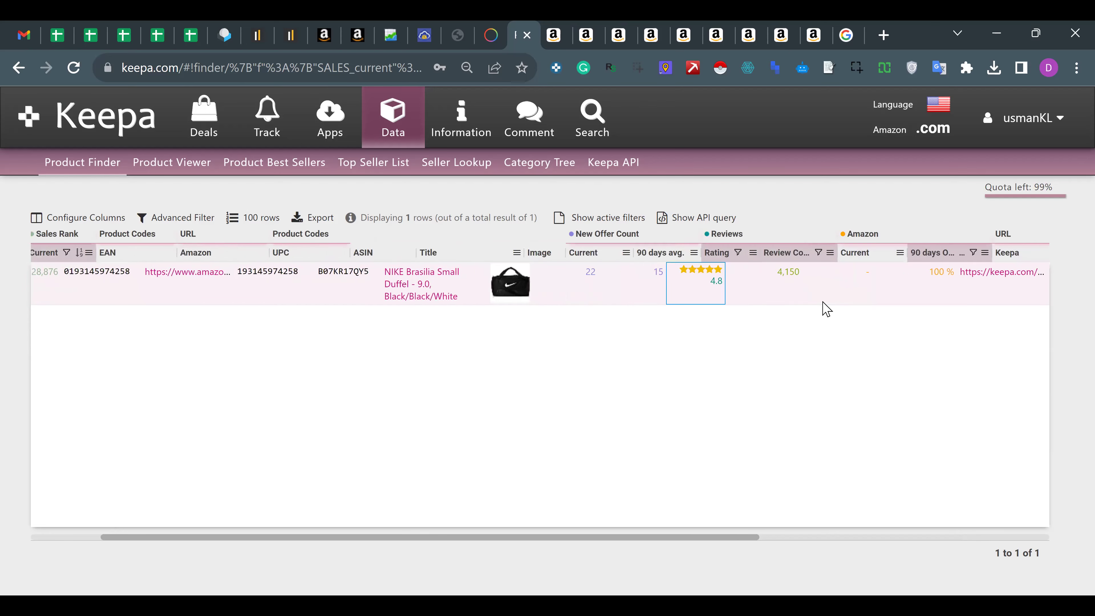
pyautogui.hscroll(2, 644, 316)
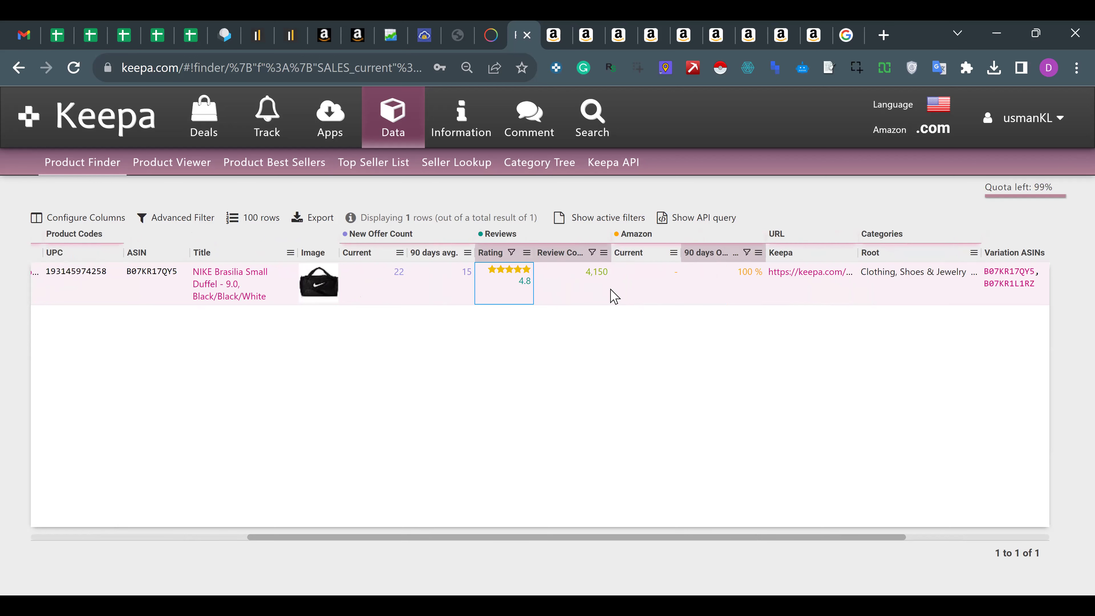
pyautogui.hscroll(4, 612, 297)
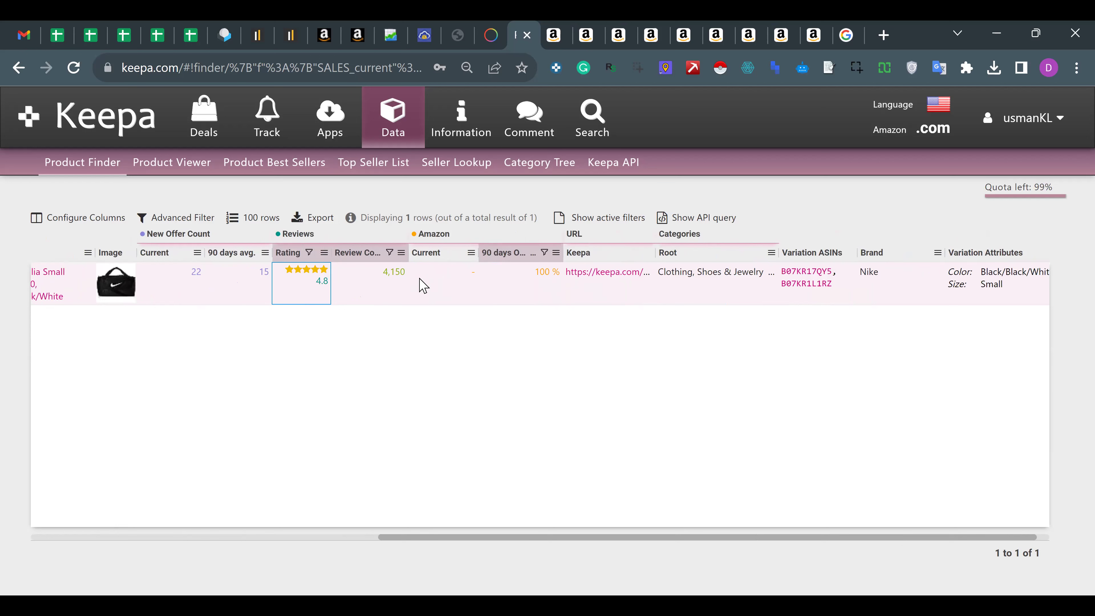
pyautogui.hscroll(-10, 423, 286)
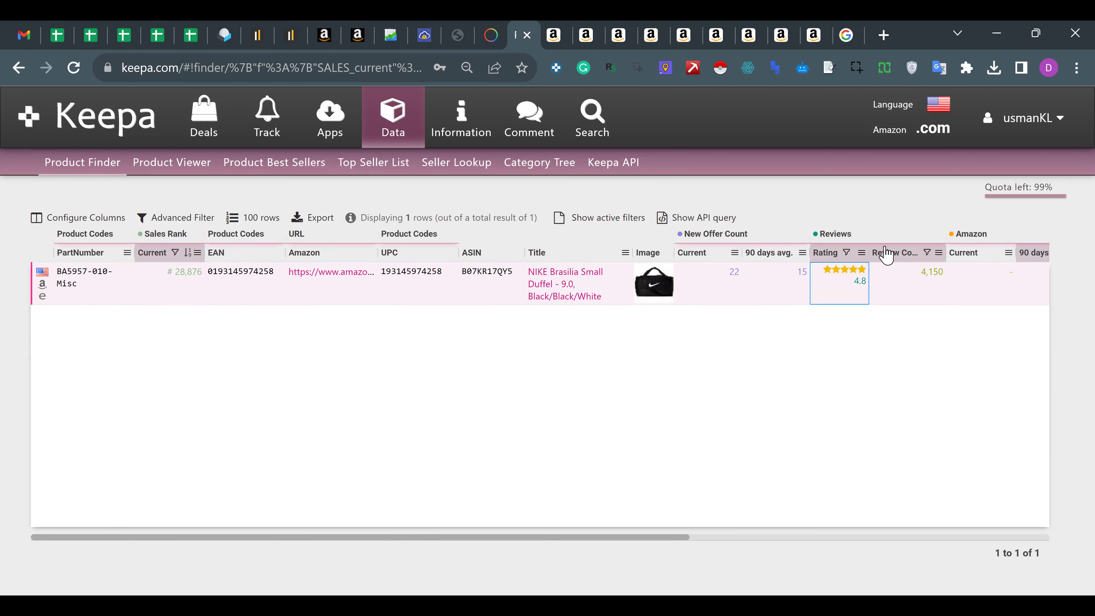
# Read the explanation of the Amazon 90 days OOS column and check the product's OOS, rating and review count values.
pyautogui.hscroll(8, 861, 305)
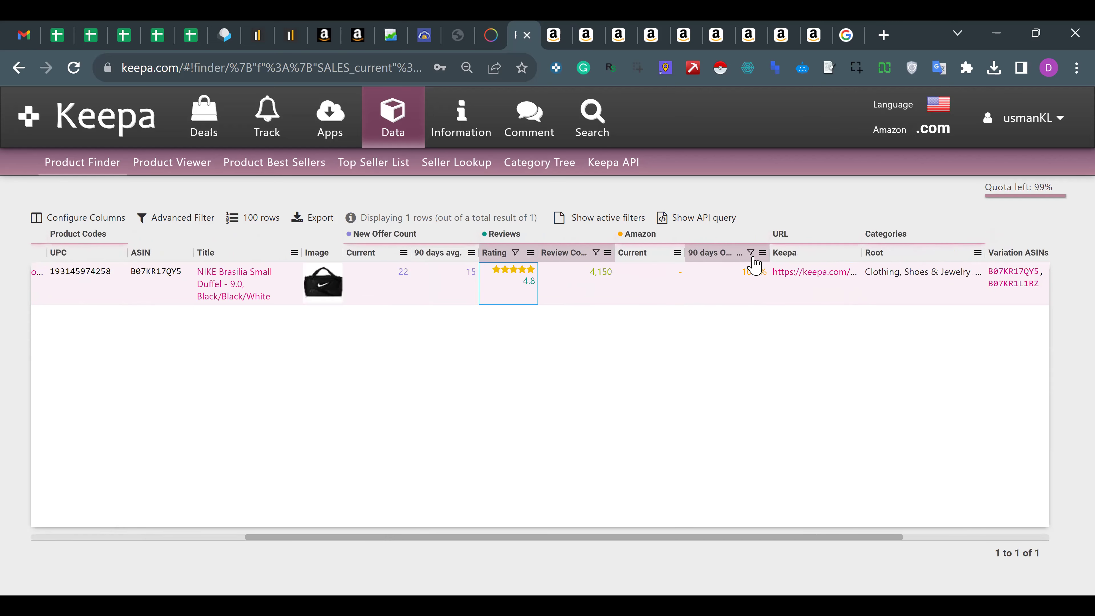
pyautogui.moveTo(757, 266)
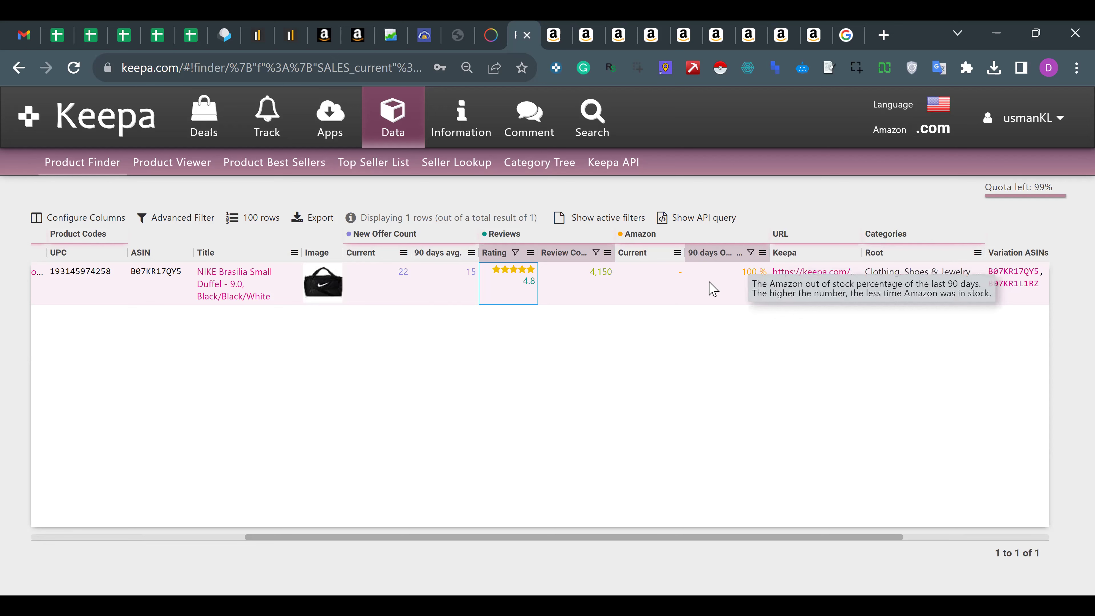
pyautogui.click(725, 284)
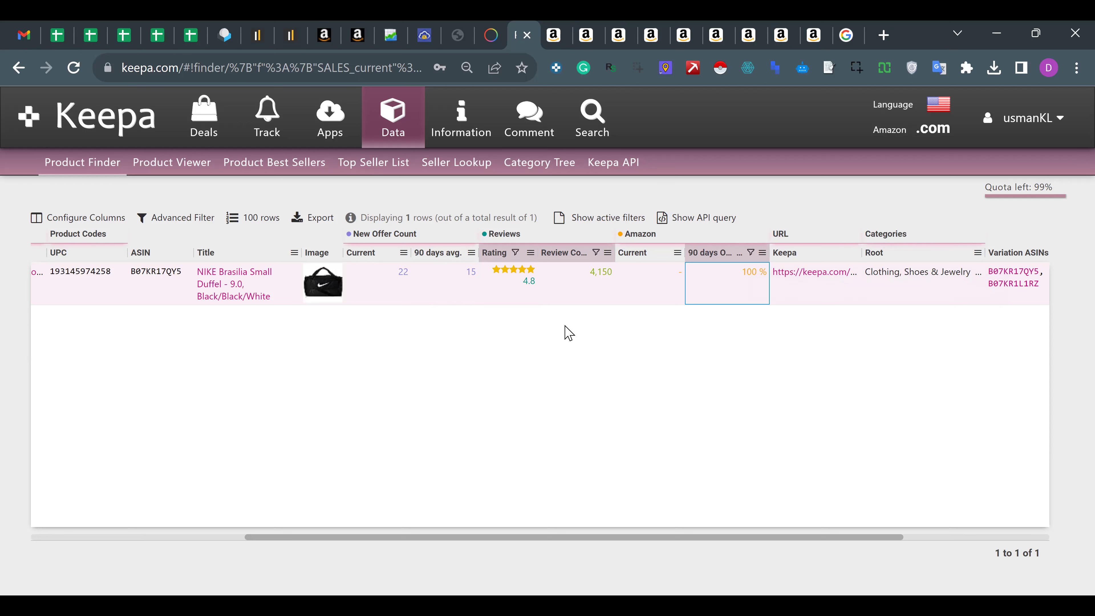
pyautogui.click(503, 301)
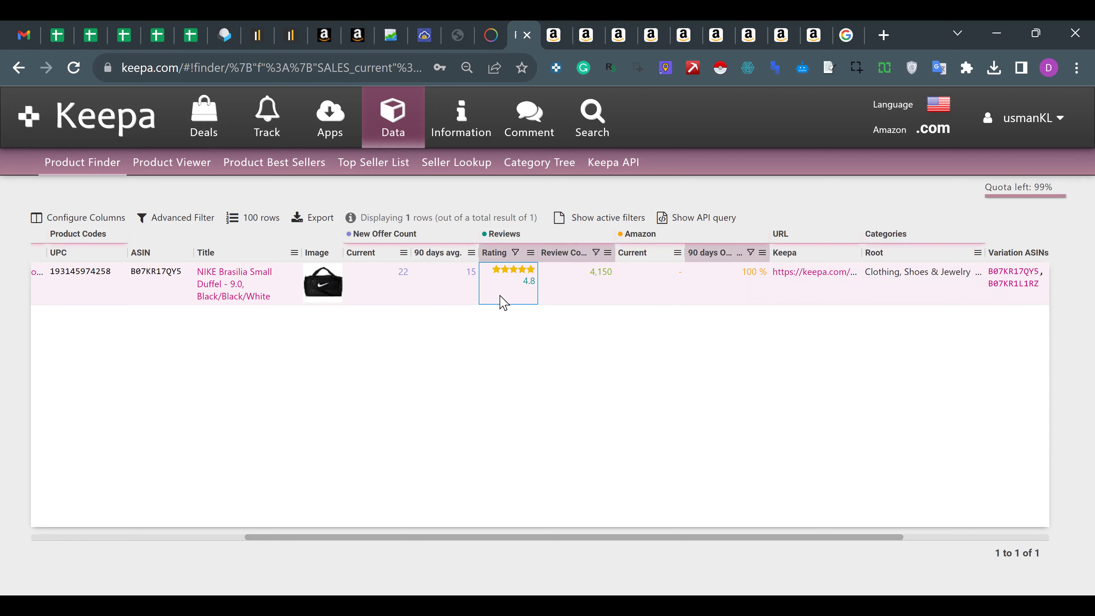
pyautogui.click(593, 291)
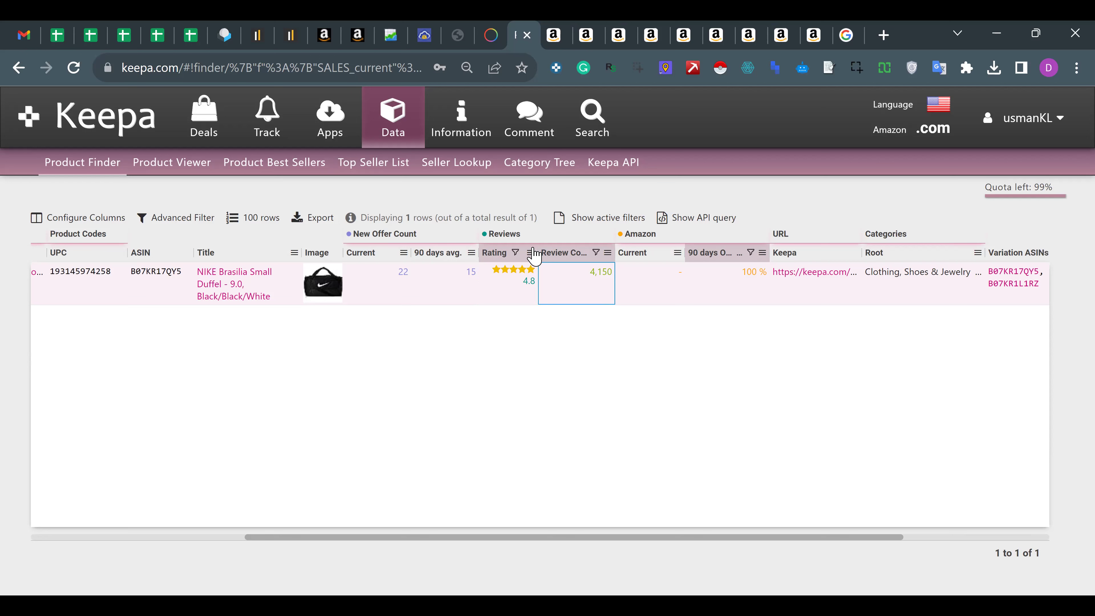
# Recheck the conditions set in the rating and review count column filters.
pyautogui.click(531, 253)
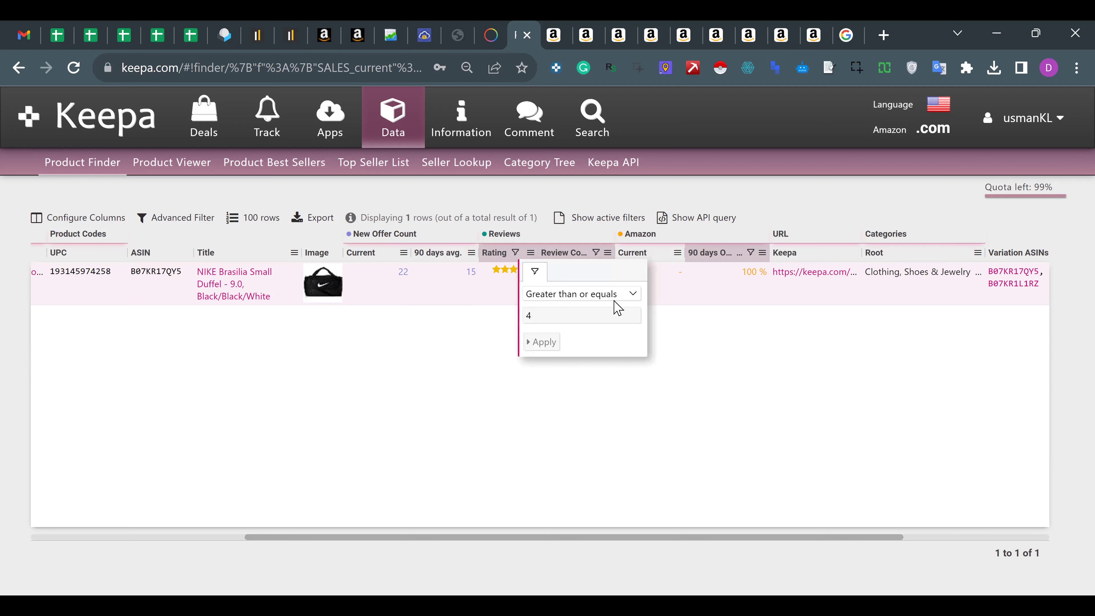
pyautogui.click(539, 272)
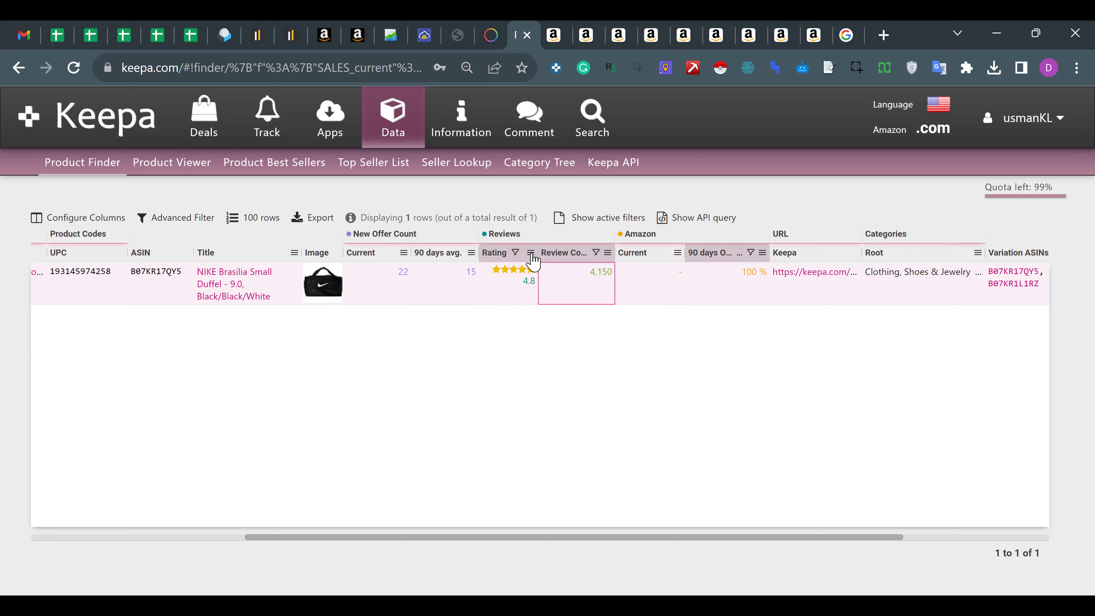
pyautogui.click(532, 254)
pyautogui.click(516, 292)
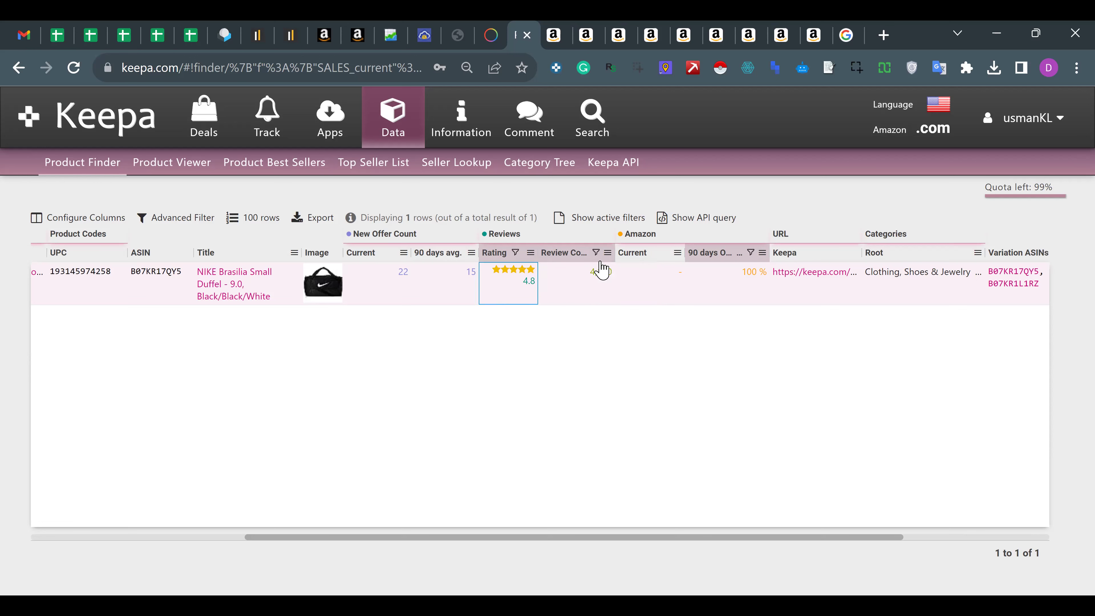
pyautogui.click(608, 258)
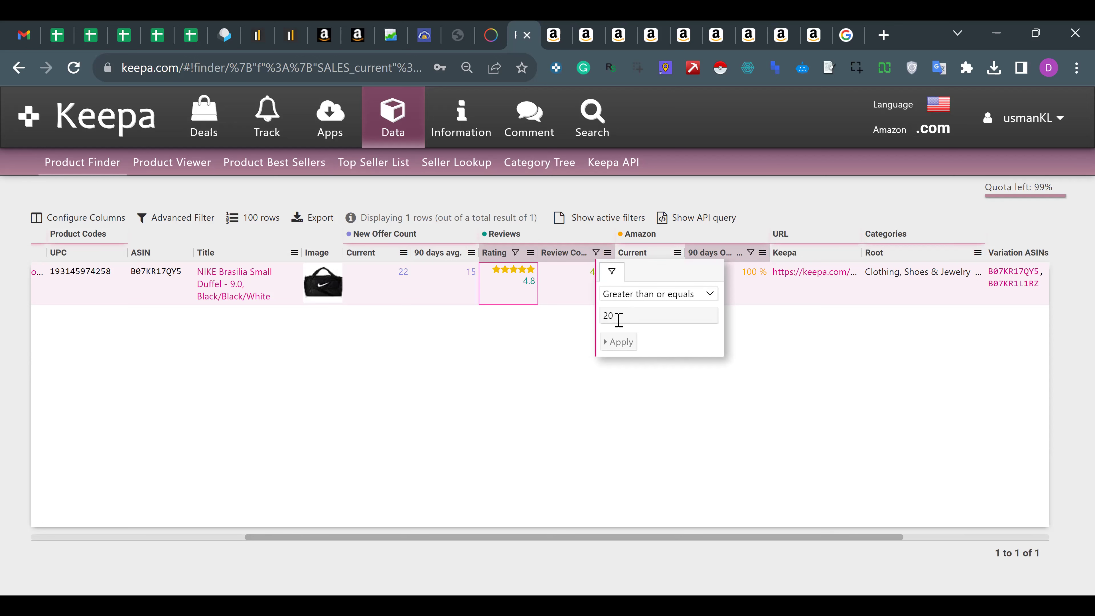
pyautogui.moveTo(314, 302)
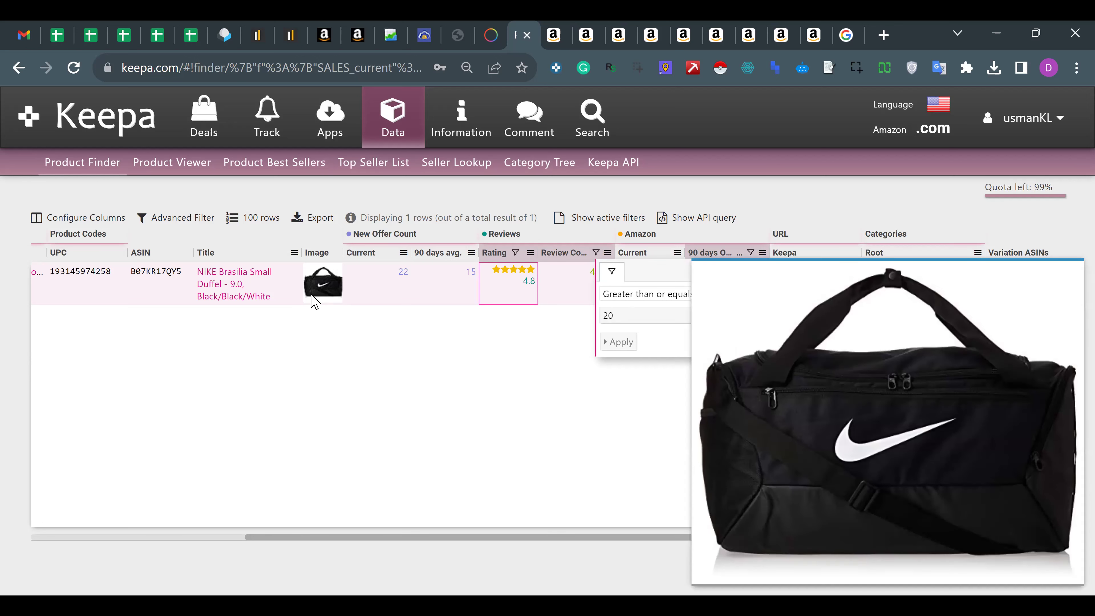
# Recheck the conditions set in the current sales rank and review count column filters.
pyautogui.hscroll(-5, 315, 302)
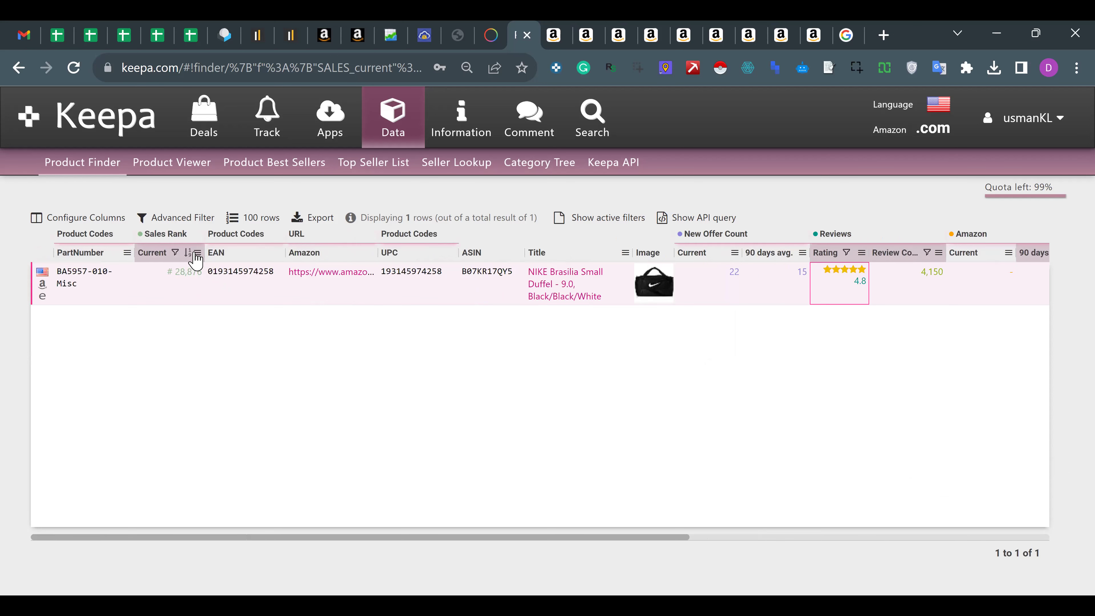
pyautogui.click(196, 258)
pyautogui.moveTo(204, 315); pyautogui.dragTo(215, 335)
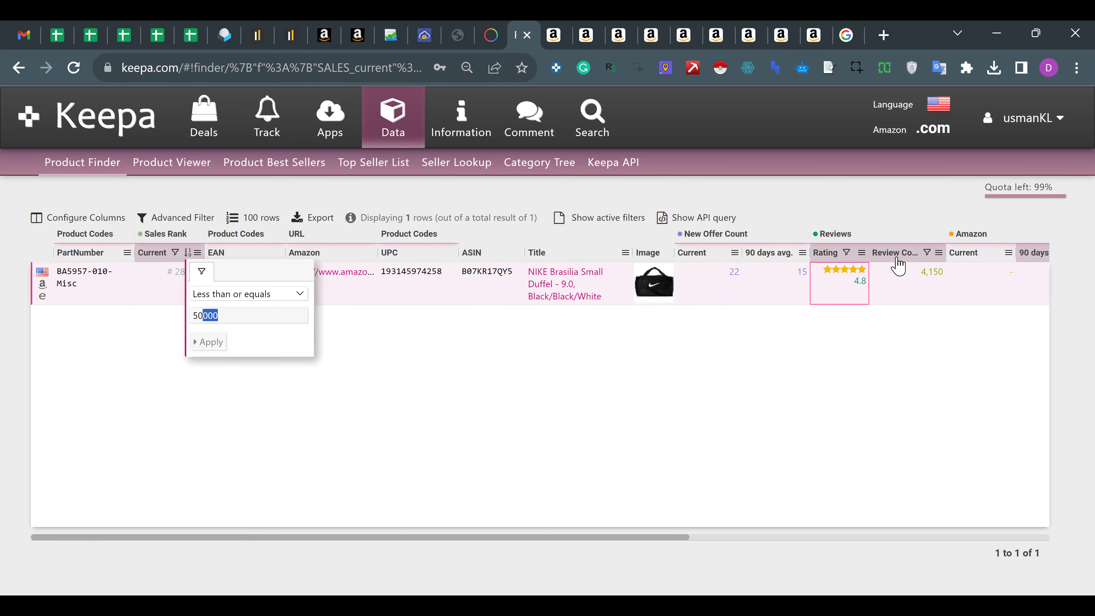
pyautogui.click(938, 254)
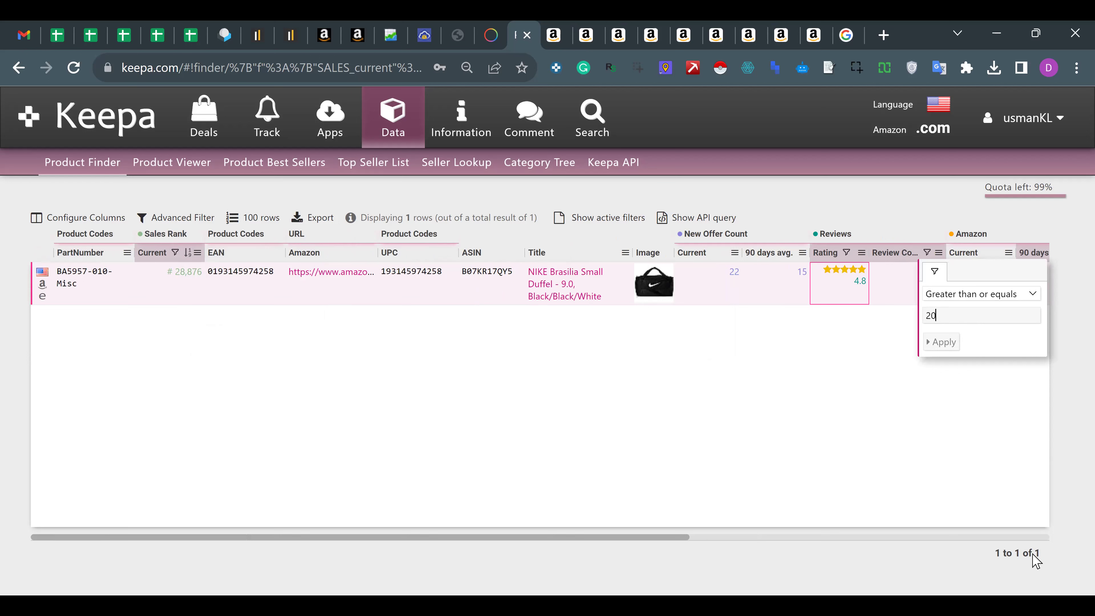
pyautogui.click(1036, 561)
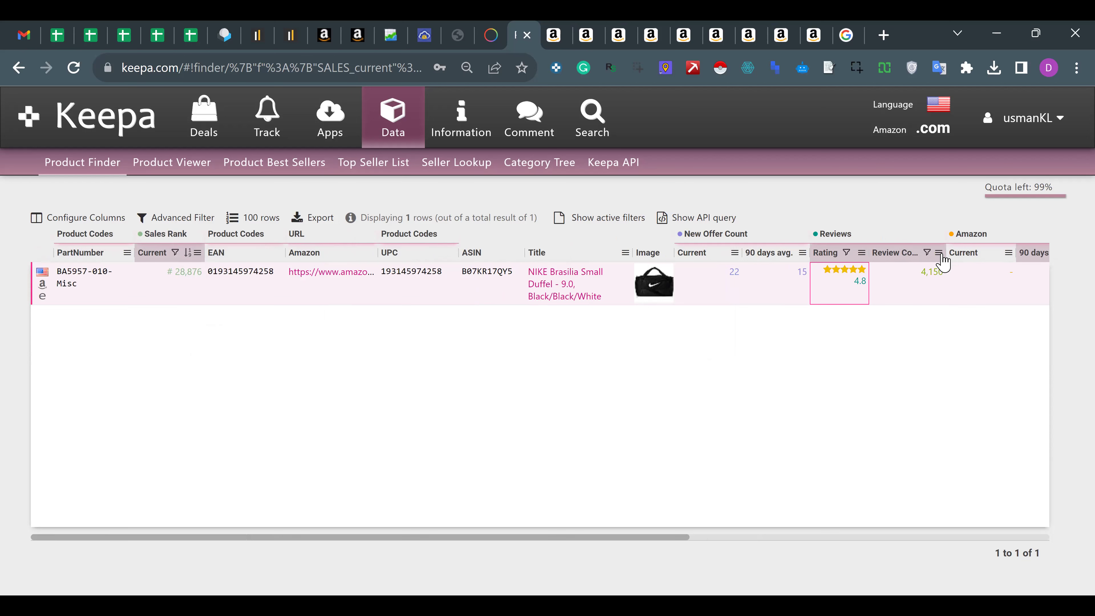
pyautogui.click(942, 255)
pyautogui.doubleClick(959, 315)
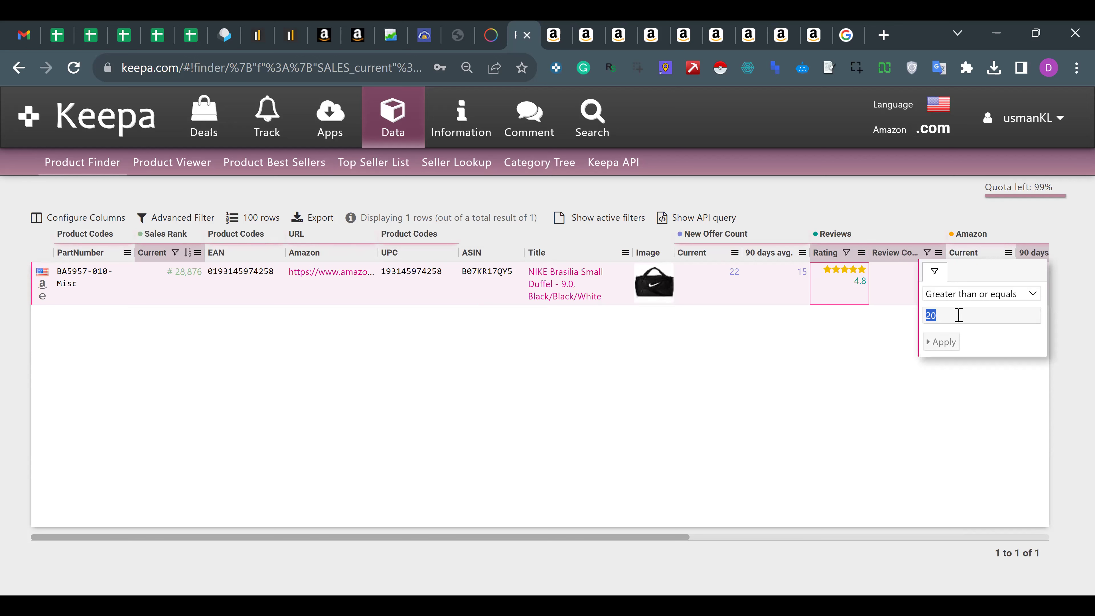
# Look across the remaining columns of the filtered product's row and return to its first columns.
pyautogui.click(701, 285)
pyautogui.hscroll(5, 704, 285)
pyautogui.hscroll(2, 705, 287)
pyautogui.hscroll(-8, 704, 286)
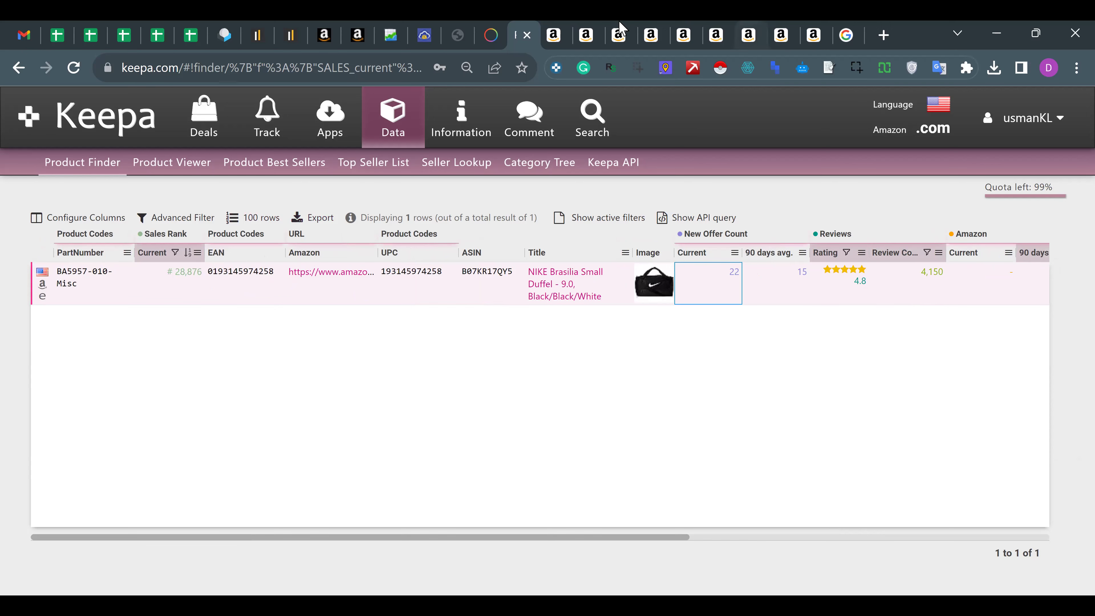
# Copy Big Red Solutions' seller ID from the address of its Amazon seller page and return to Keepa.
pyautogui.click(629, 28)
pyautogui.click(661, 29)
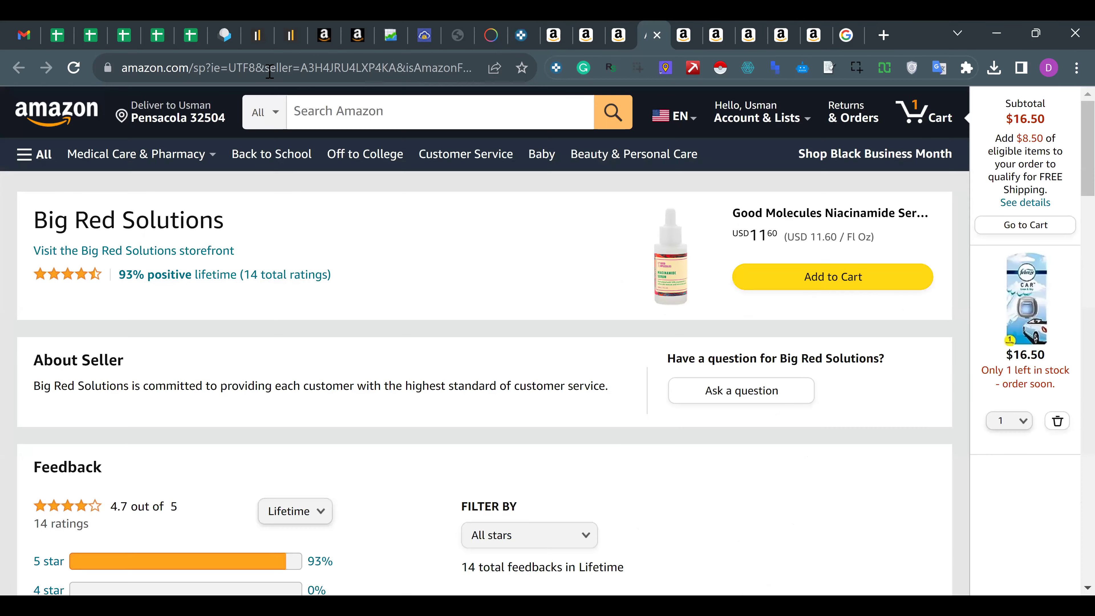
pyautogui.doubleClick(355, 64)
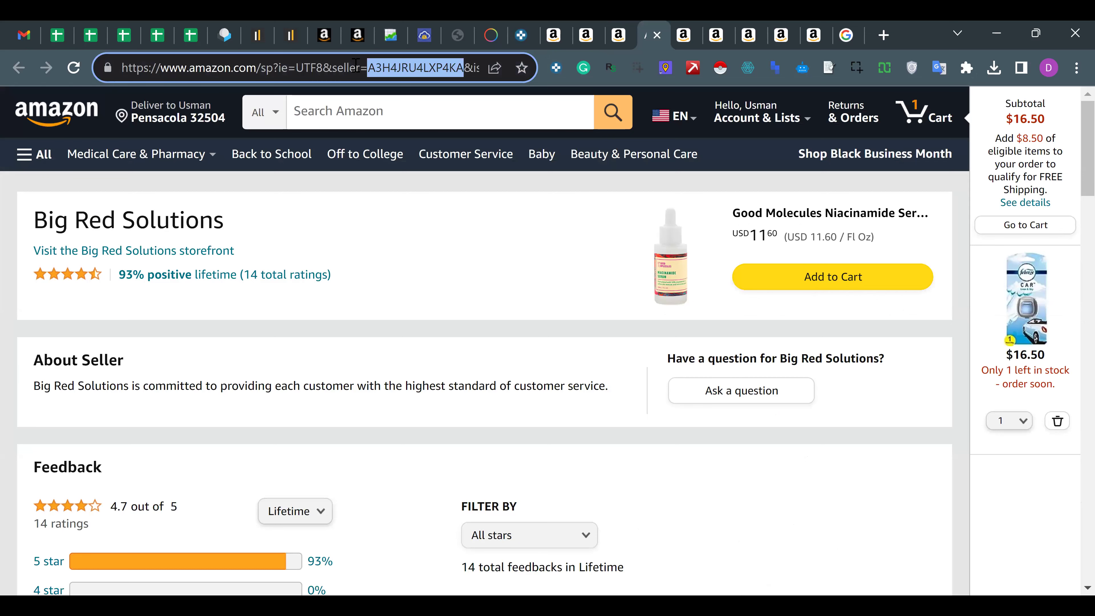
pyautogui.click(541, 24)
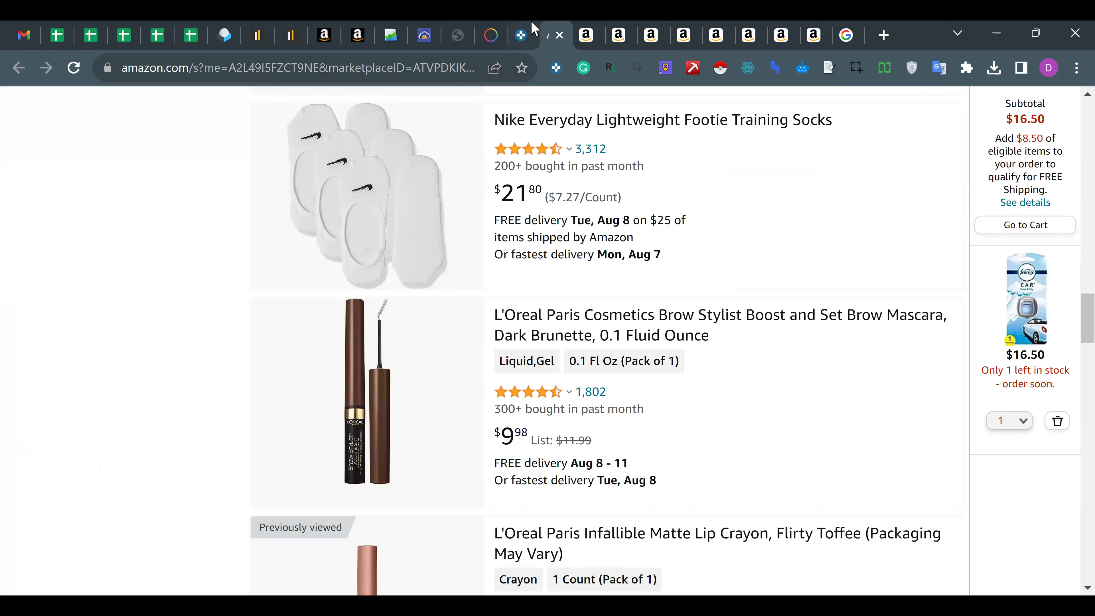
pyautogui.click(530, 26)
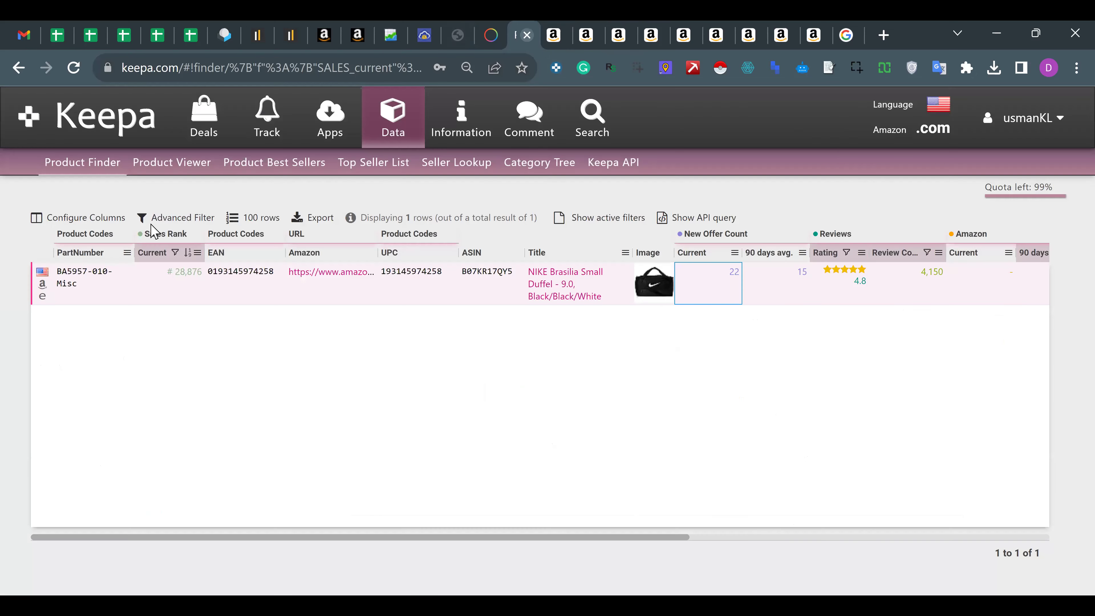
# Reopen the advanced filter and append Big Red Solutions' seller ID, separated by a comma, to the Buy Box Seller IDs.
pyautogui.click(185, 219)
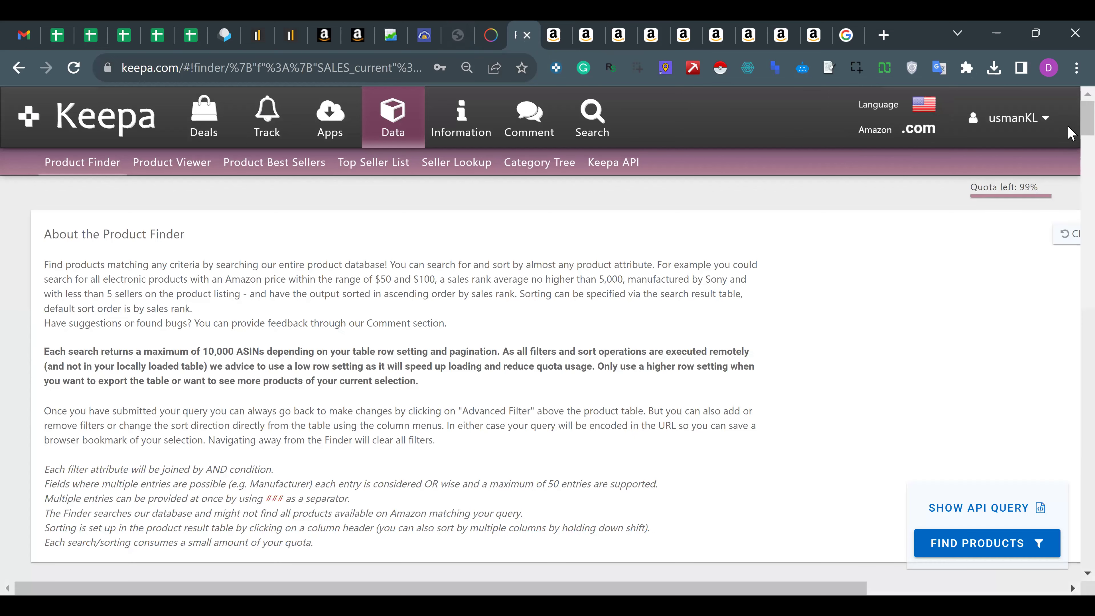
pyautogui.scroll(-10, 1070, 194)
pyautogui.scroll(4, 1071, 242)
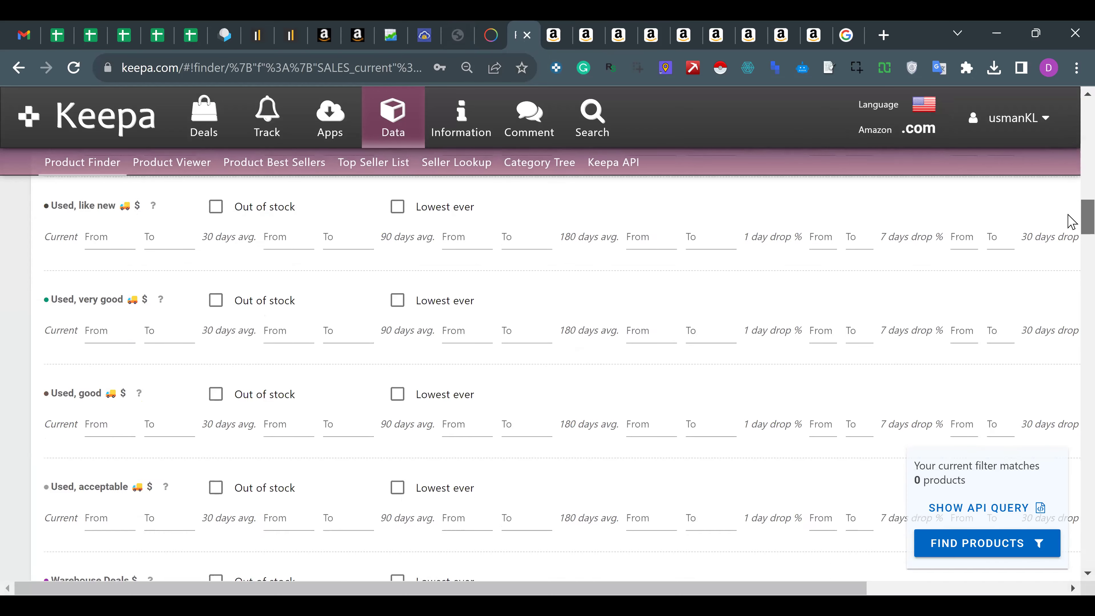
pyautogui.scroll(-20, 1069, 285)
pyautogui.scroll(-15, 1069, 337)
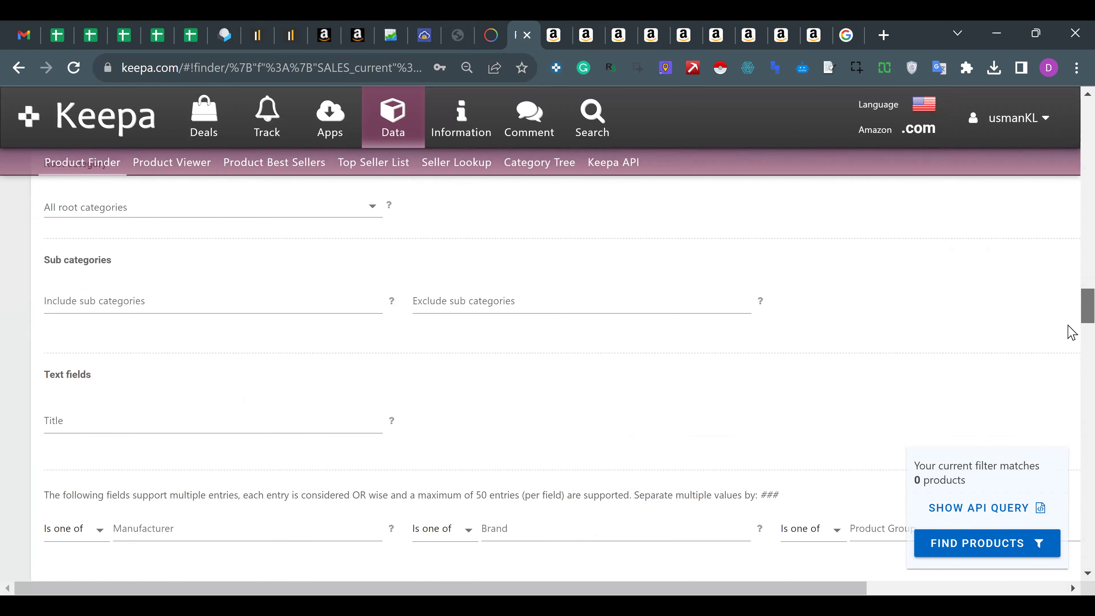
pyautogui.scroll(-10, 1073, 388)
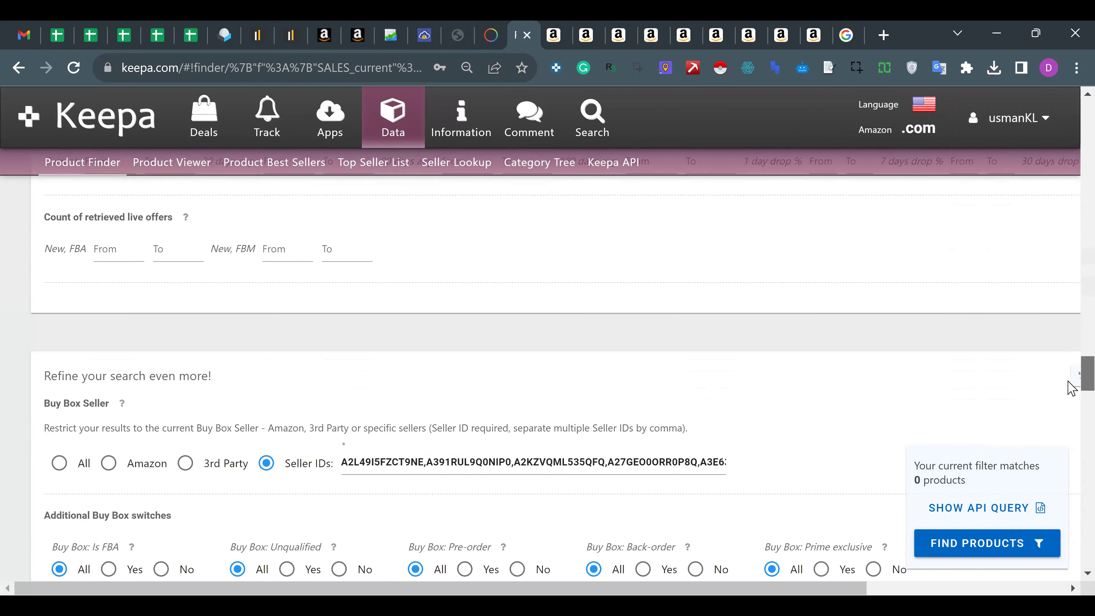
pyautogui.scroll(-8, 1069, 448)
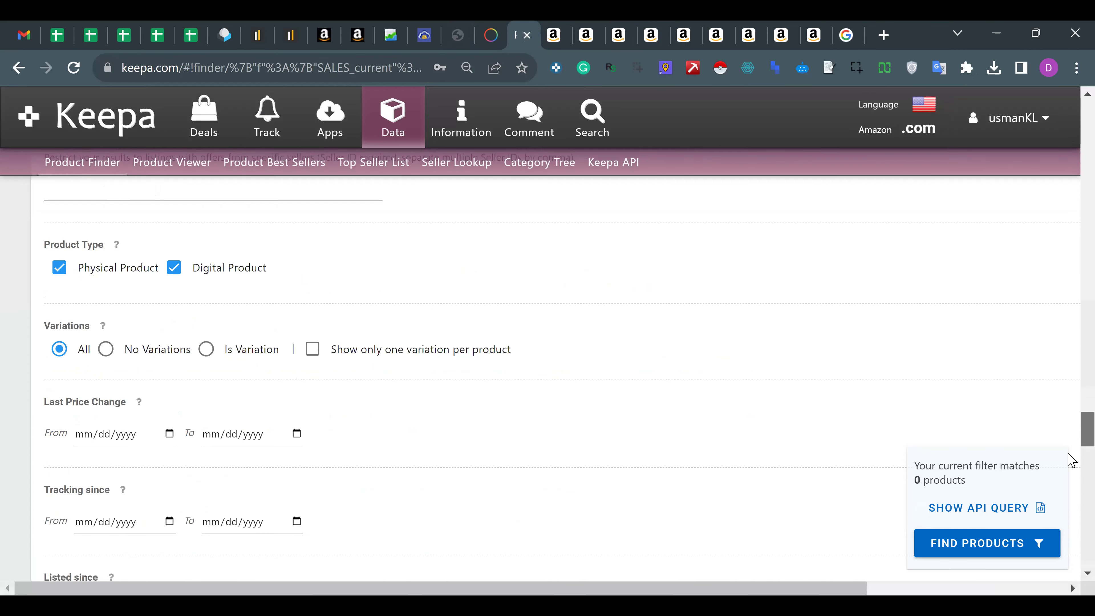
pyautogui.scroll(20, 1068, 401)
pyautogui.click(701, 511)
pyautogui.press('End')
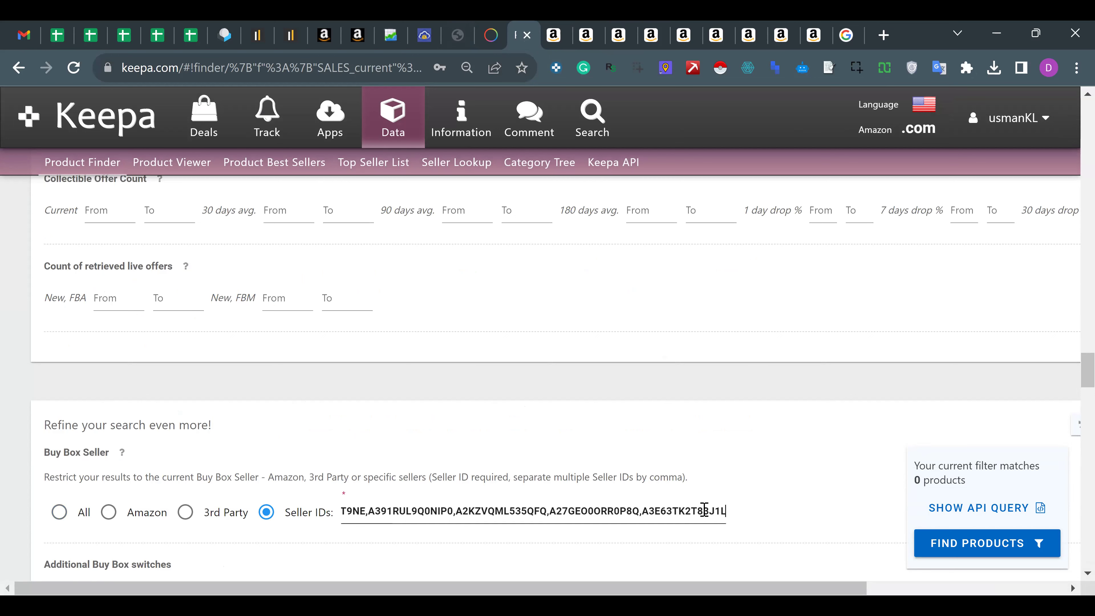
pyautogui.write(',')
pyautogui.hotkey('ctrl', 'v')
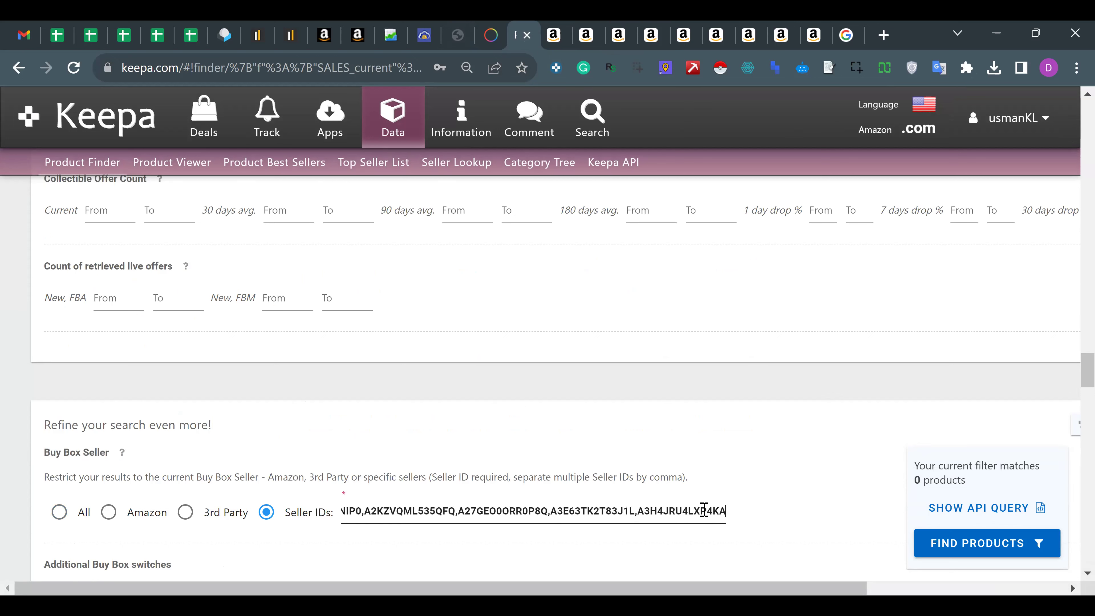
pyautogui.click(750, 491)
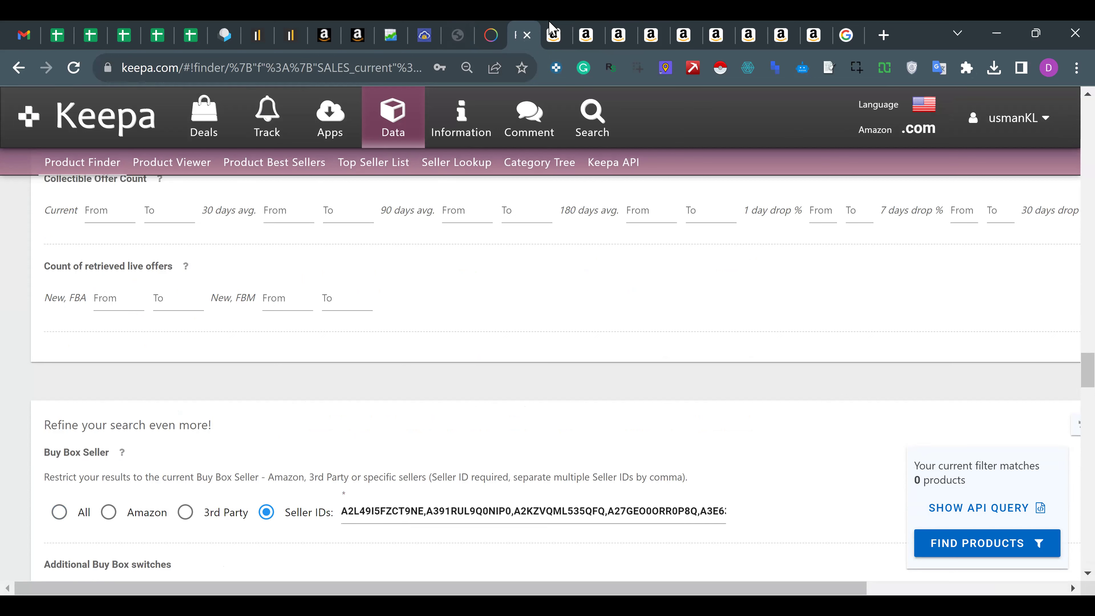
# Copy Love Shopper's seller ID from the address of its Amazon seller page.
pyautogui.click(623, 32)
pyautogui.click(659, 38)
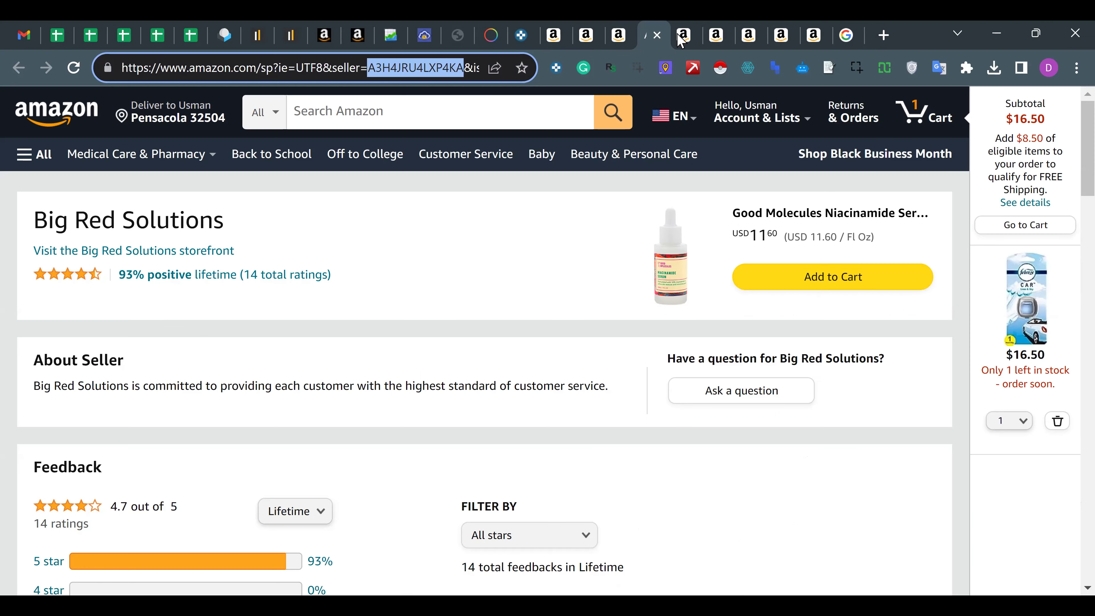
pyautogui.click(682, 35)
pyautogui.click(335, 69)
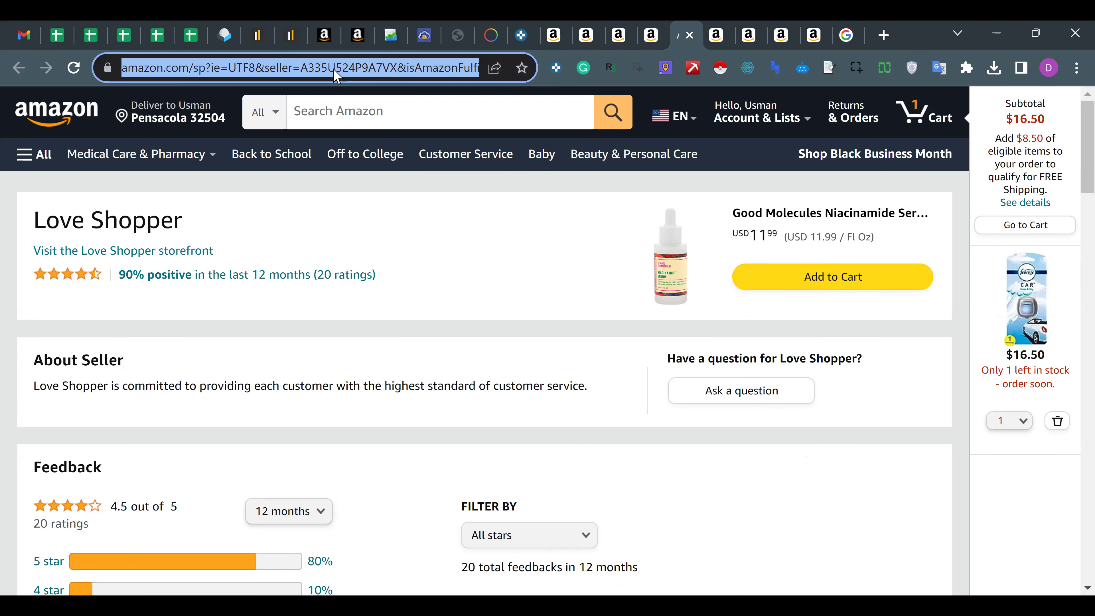
pyautogui.doubleClick(335, 69)
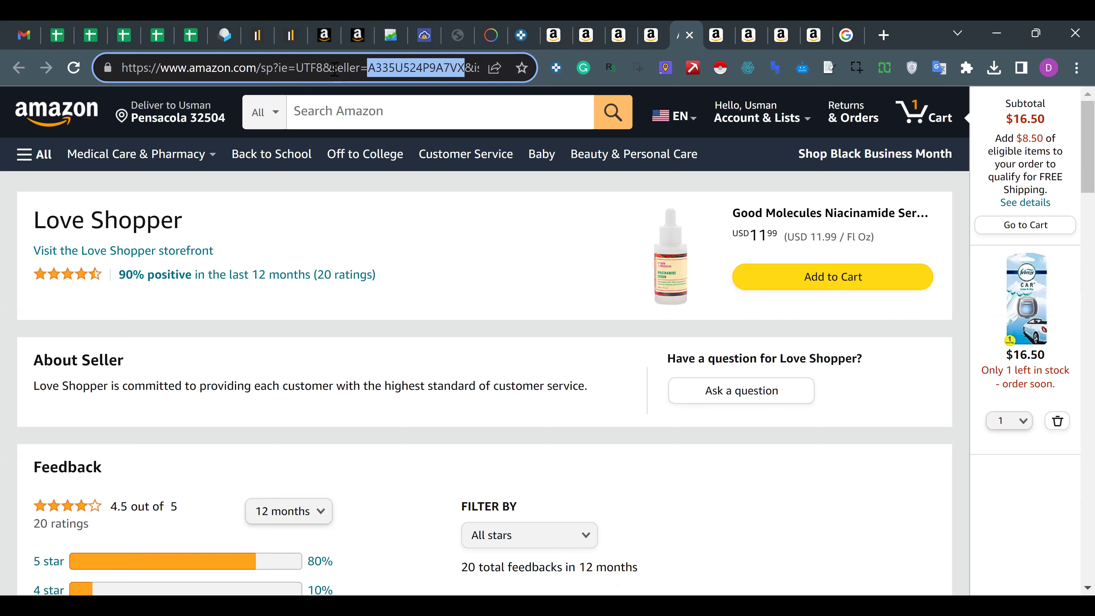
# Append Love Shopper's seller ID after a comma to the Buy Box Seller IDs in Keepa's Product Finder.
pyautogui.click(521, 35)
pyautogui.press('Right')
pyautogui.press('Right')
pyautogui.press('Right')
pyautogui.press('Right')
pyautogui.press('Right')
pyautogui.press('Right')
pyautogui.press('Right')
pyautogui.press('Right')
pyautogui.press('Right')
pyautogui.press('Right')
pyautogui.press('Right')
pyautogui.press('Right')
pyautogui.press('Right')
pyautogui.press('Right')
pyautogui.press('Right')
pyautogui.press('Right')
pyautogui.press('Right')
pyautogui.press('Right')
pyautogui.press('Right')
pyautogui.press('Right')
pyautogui.write(',')
pyautogui.hotkey('ctrl', 'v')
pyautogui.click(782, 454)
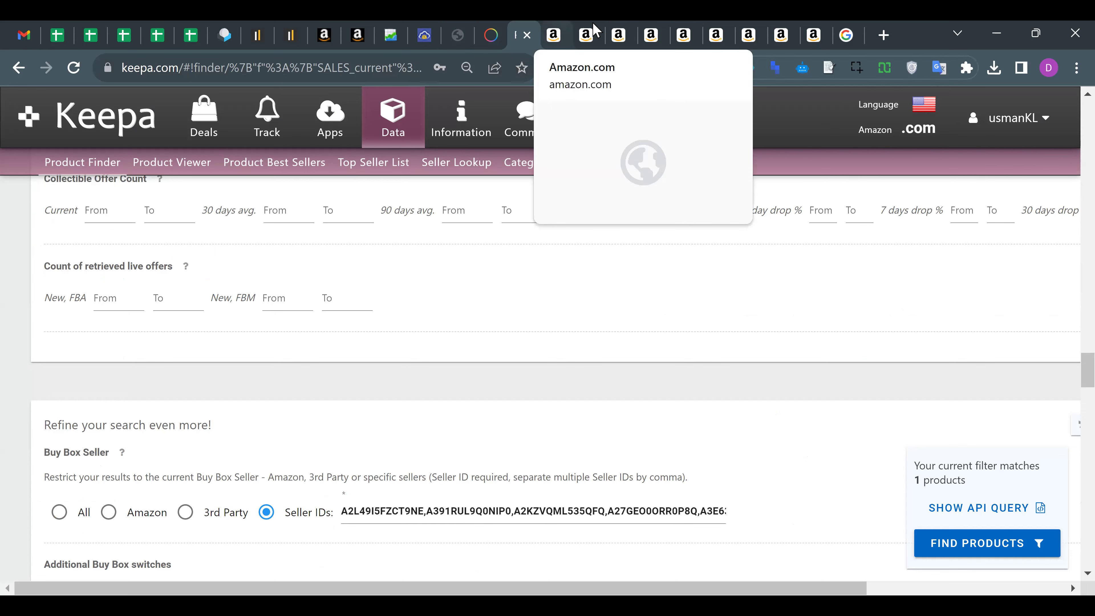
# Copy Mgz Store's seller ID from the address of its Amazon seller page.
pyautogui.click(667, 20)
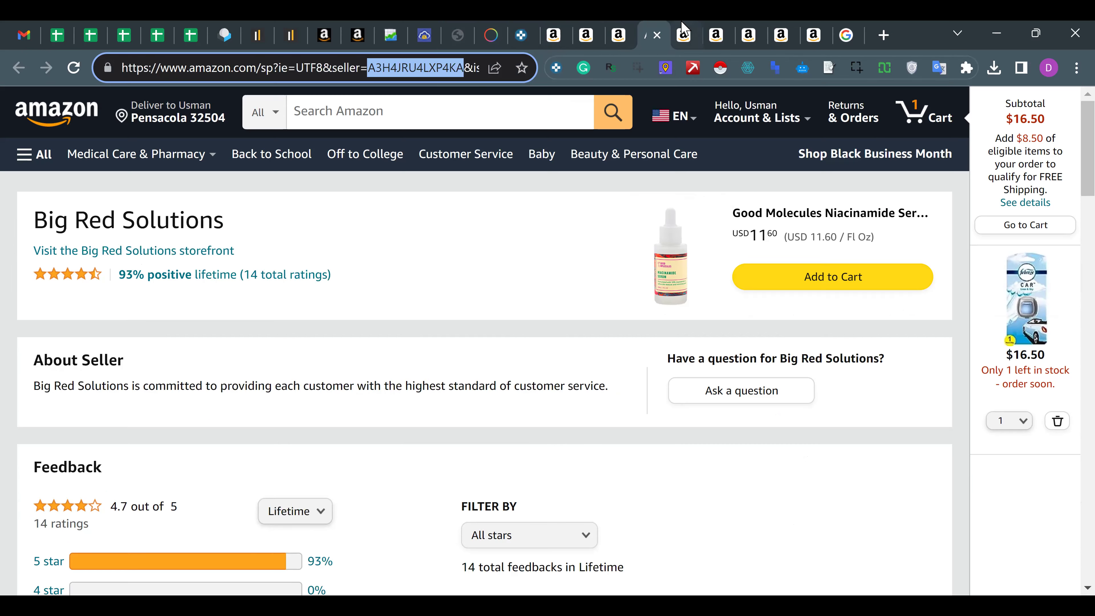
pyautogui.click(685, 22)
pyautogui.click(710, 21)
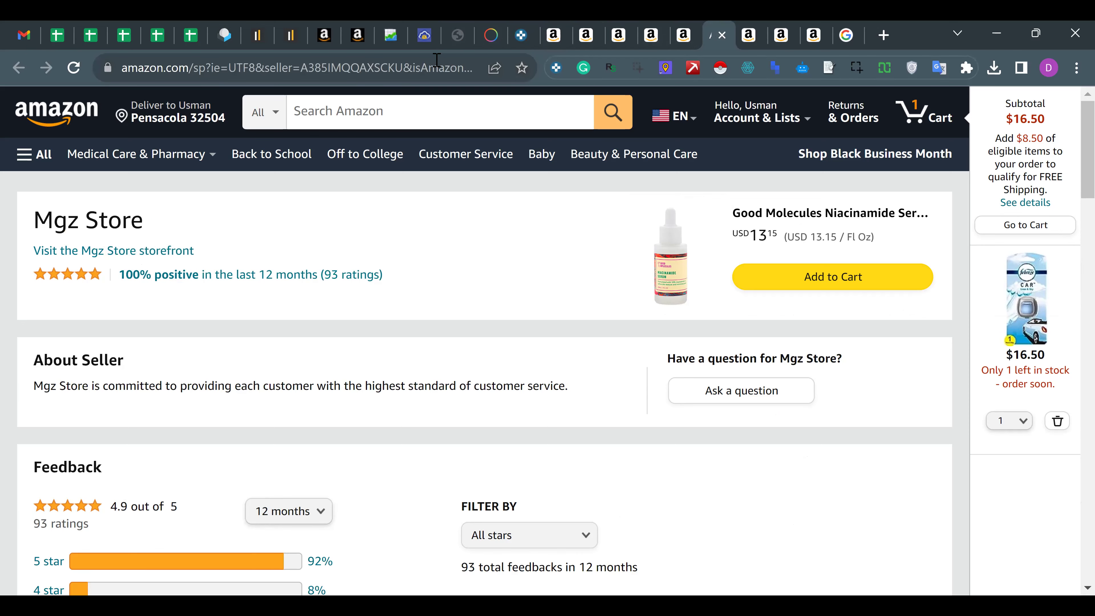
pyautogui.doubleClick(379, 68)
pyautogui.hotkey('ctrl', 'c')
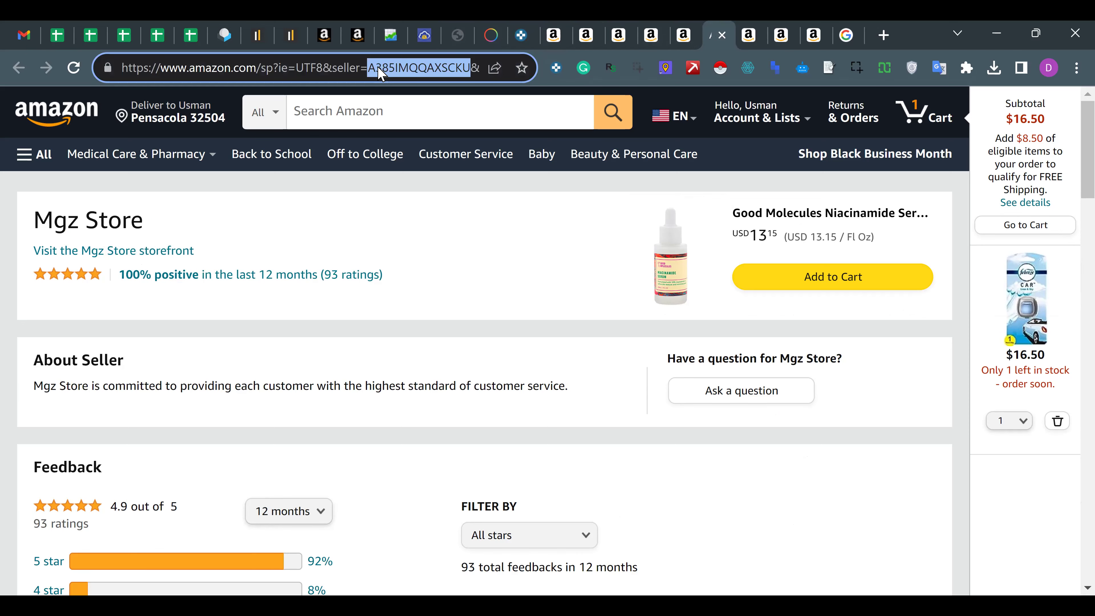
# Add Mgz Store's seller ID after a comma at the end of the Buy Box Seller IDs in Keepa.
pyautogui.click(512, 26)
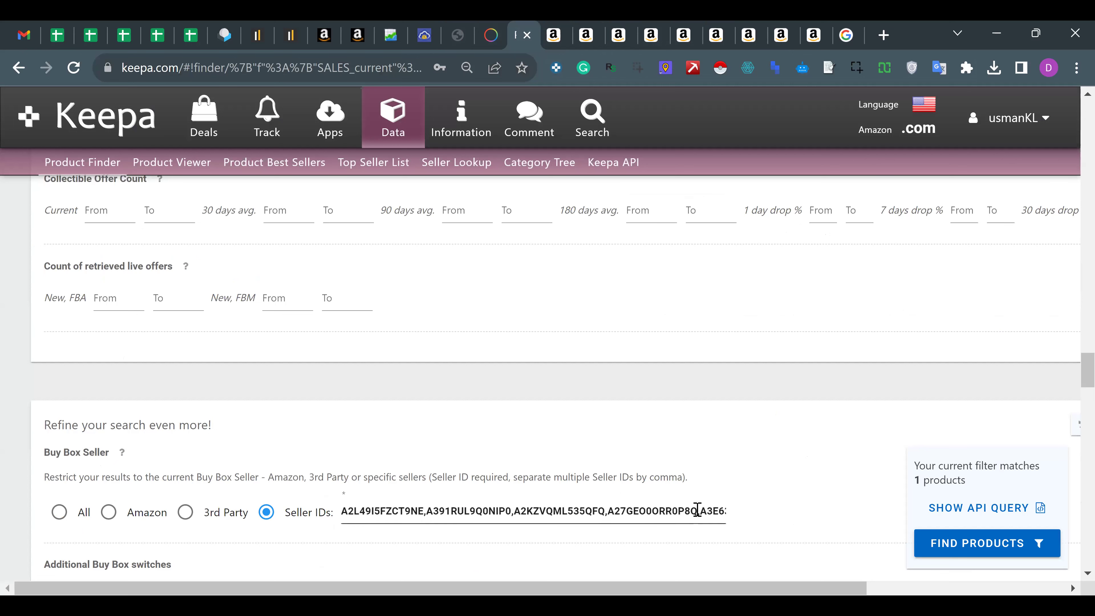
pyautogui.click(698, 510)
pyautogui.press('Right')
pyautogui.press('Right')
pyautogui.press('Right')
pyautogui.press('Right')
pyautogui.press('Right')
pyautogui.press('Right')
pyautogui.press('Right')
pyautogui.press('Right')
pyautogui.press('Right')
pyautogui.press('Right')
pyautogui.press('Right')
pyautogui.press('Right')
pyautogui.press('Right')
pyautogui.press('Right')
pyautogui.press('Right')
pyautogui.press('Right')
pyautogui.press('Right')
pyautogui.press('Right')
pyautogui.press('Right')
pyautogui.press('Right')
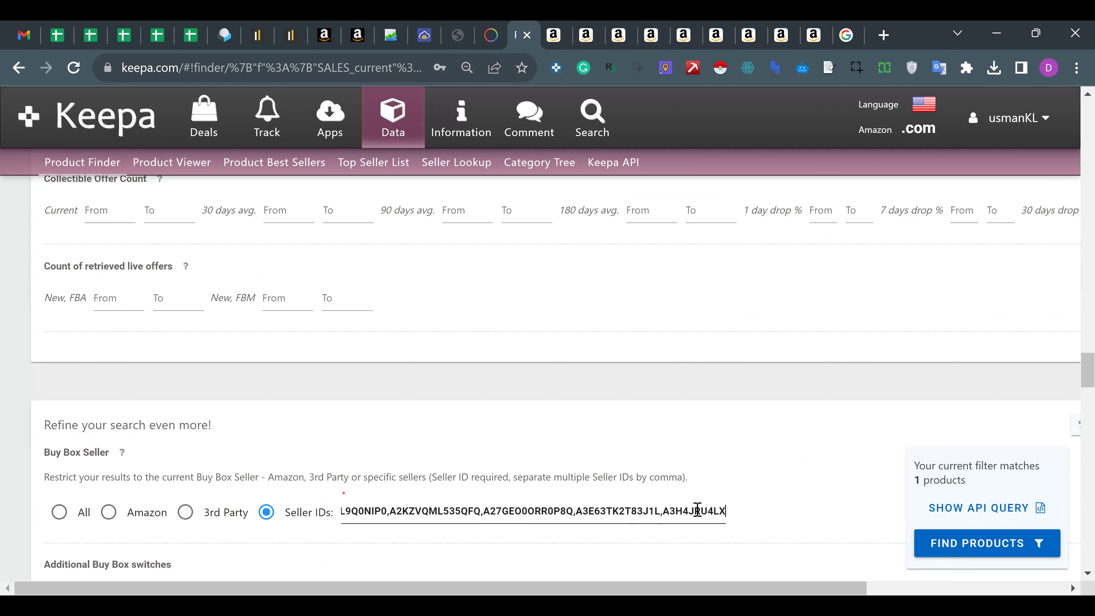
pyautogui.write(',A335U524P9A7VX,')
pyautogui.hotkey('ctrl', 'v')
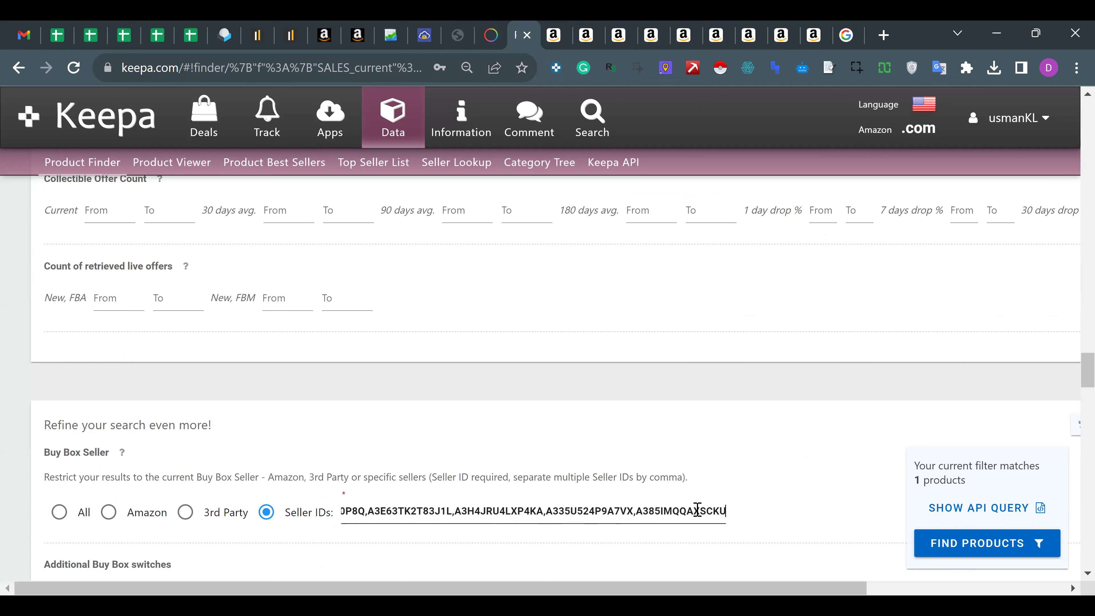
pyautogui.click(772, 463)
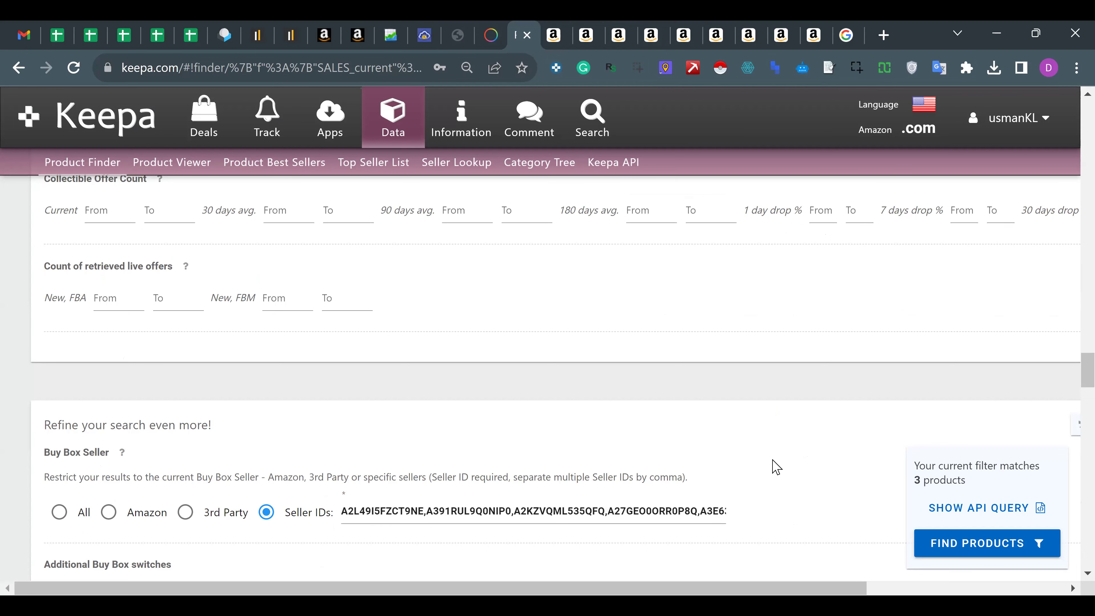
# Look through the remaining open Amazon pages for further sellers and return to Keepa's Product Finder.
pyautogui.click(635, 31)
pyautogui.click(666, 32)
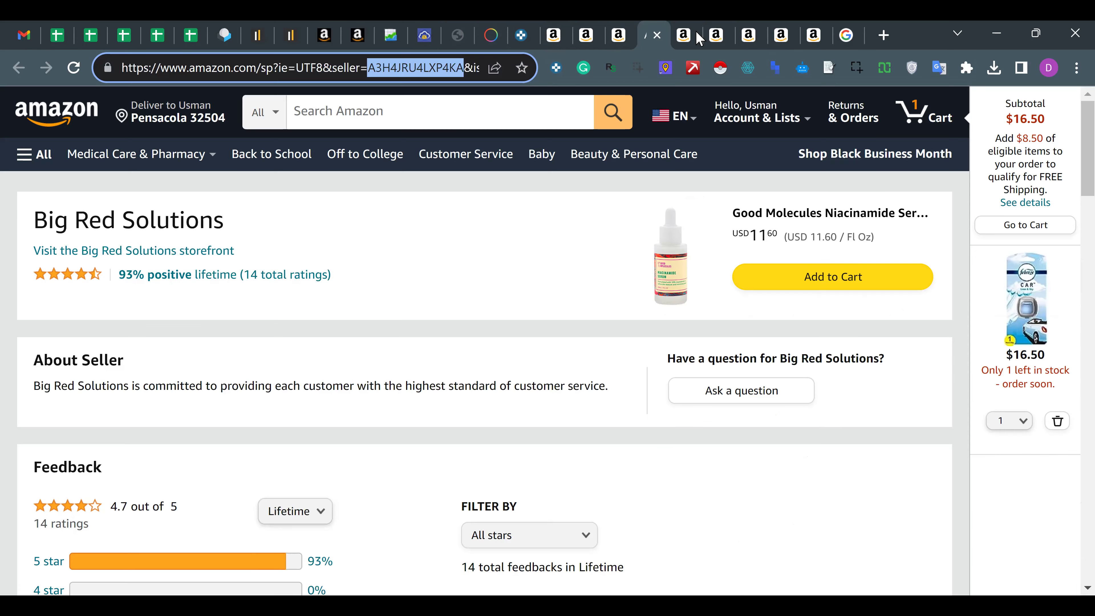
pyautogui.click(699, 33)
pyautogui.click(725, 36)
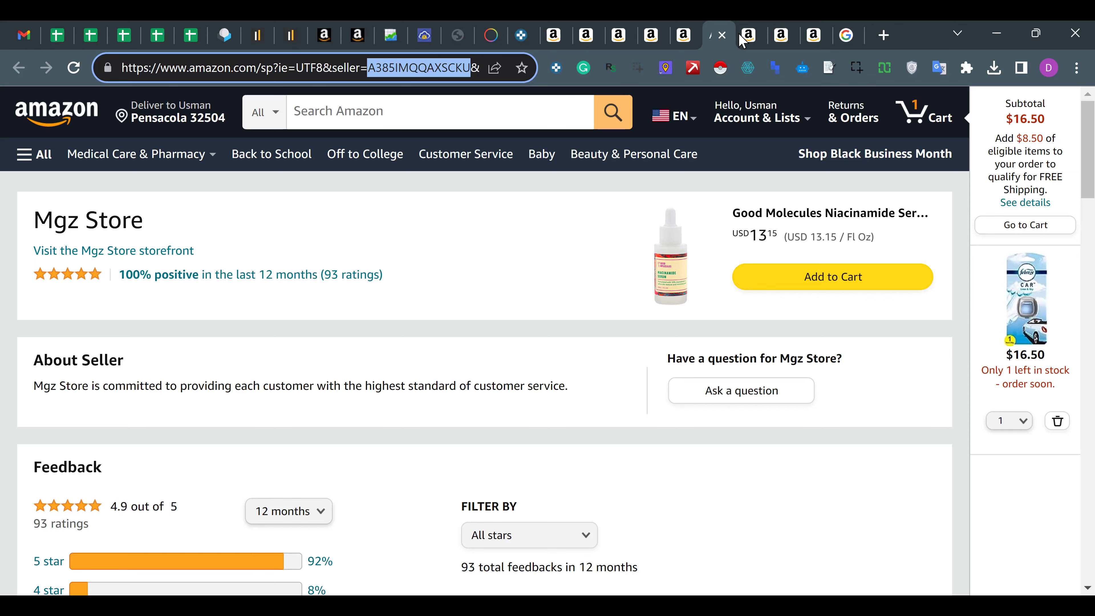
pyautogui.click(756, 27)
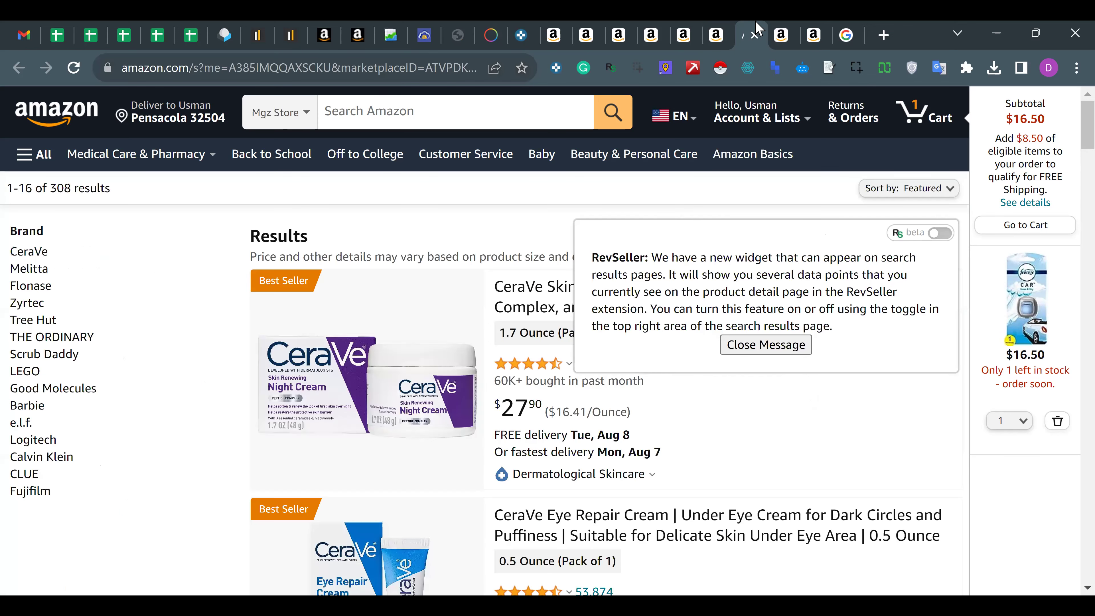
pyautogui.click(781, 35)
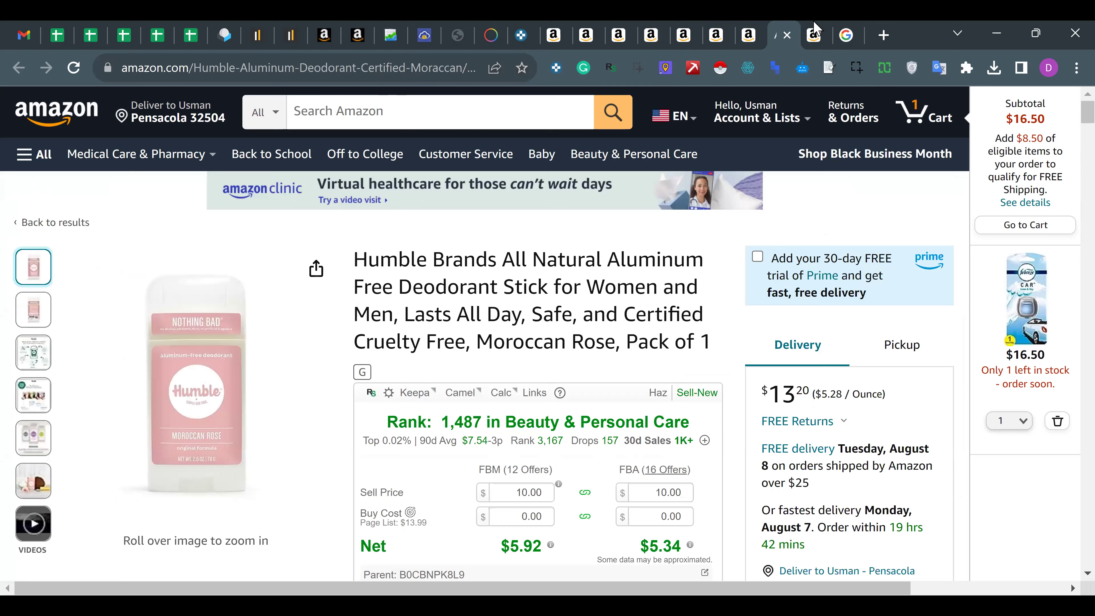
pyautogui.click(814, 34)
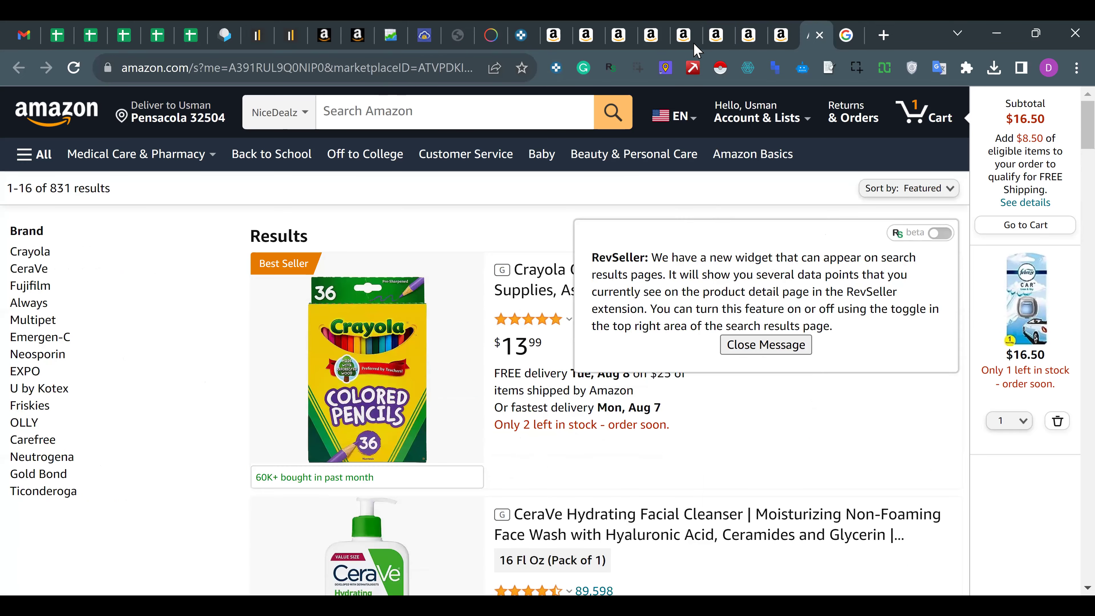
pyautogui.click(524, 31)
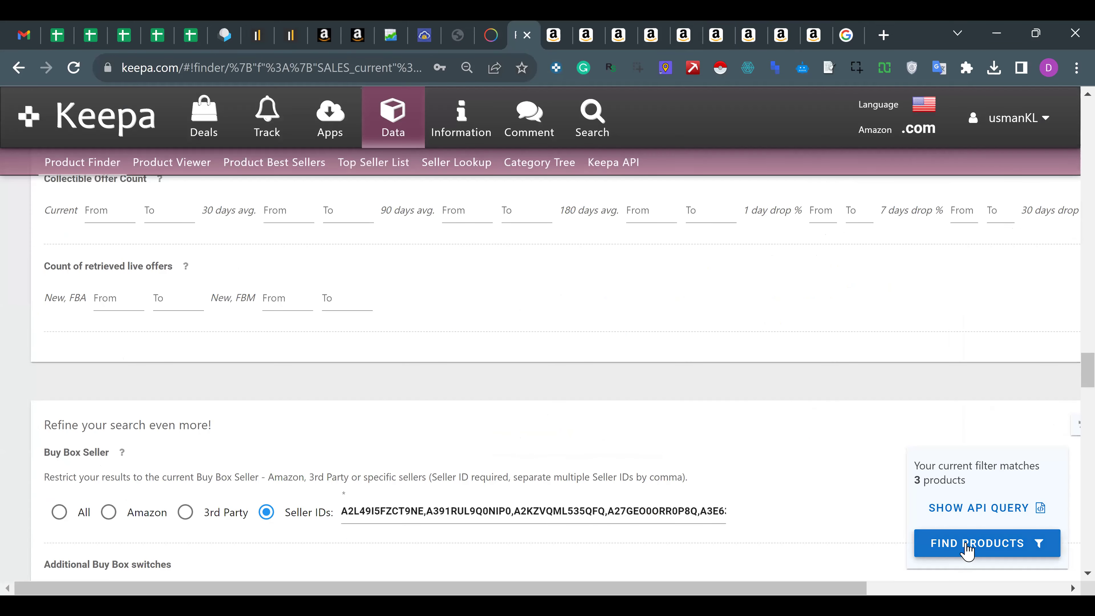
# Find the products matching the seller and filter criteria in Keepa and review the results table's columns through to the brand.
pyautogui.click(969, 549)
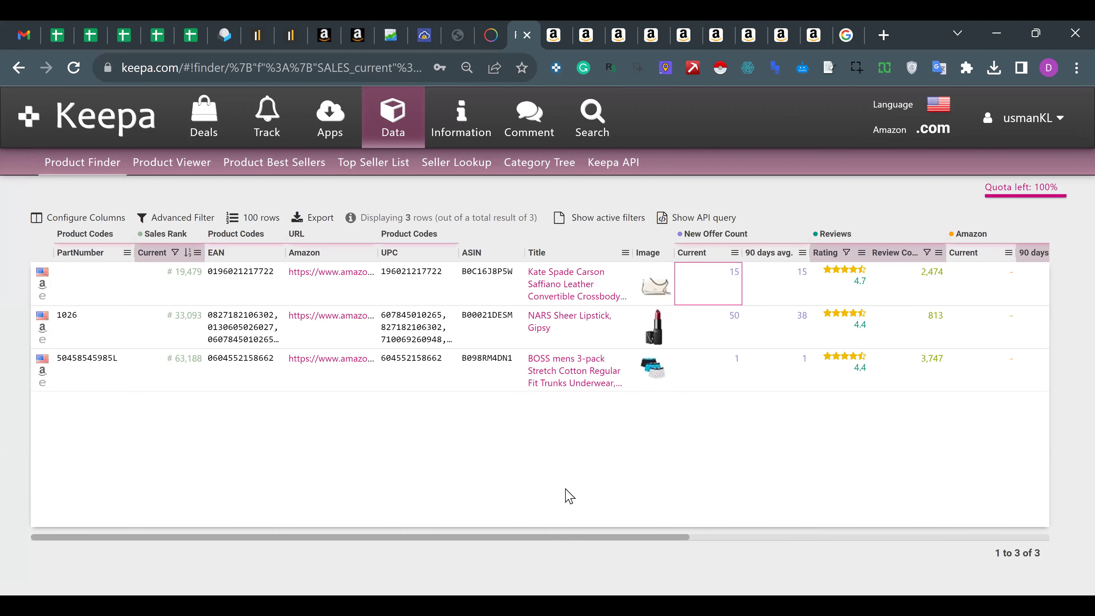
pyautogui.moveTo(631, 538); pyautogui.dragTo(668, 537)
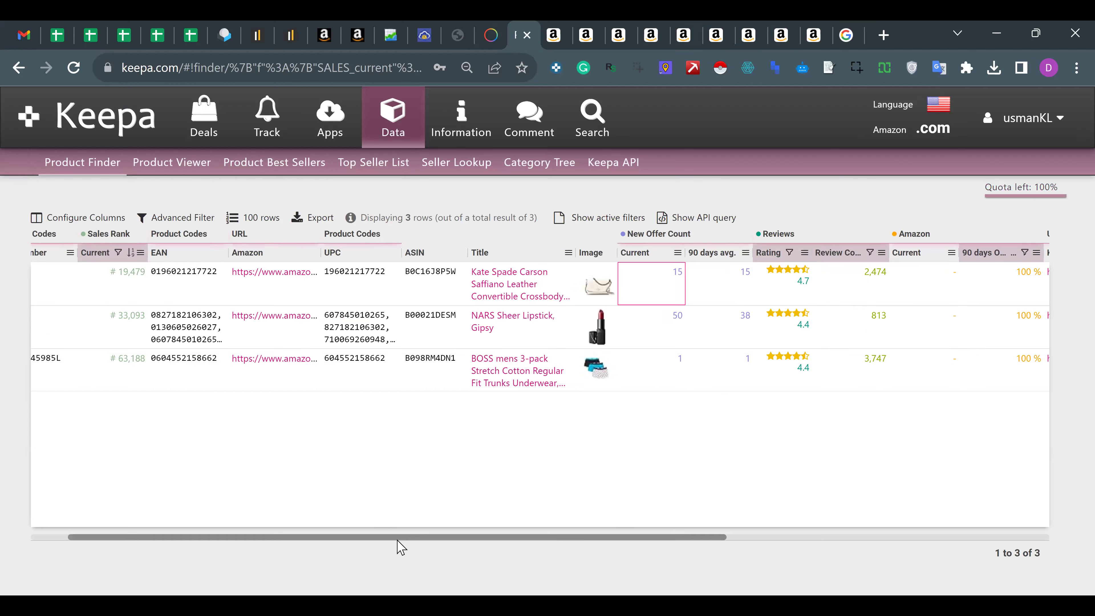
pyautogui.moveTo(399, 538); pyautogui.dragTo(280, 478)
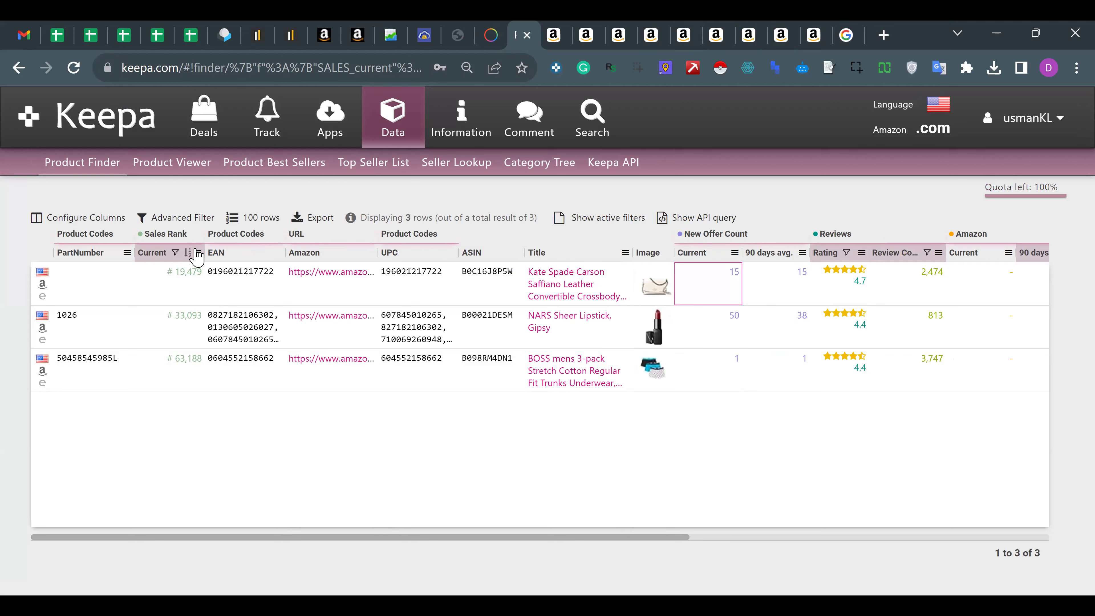
pyautogui.hscroll(3, 744, 367)
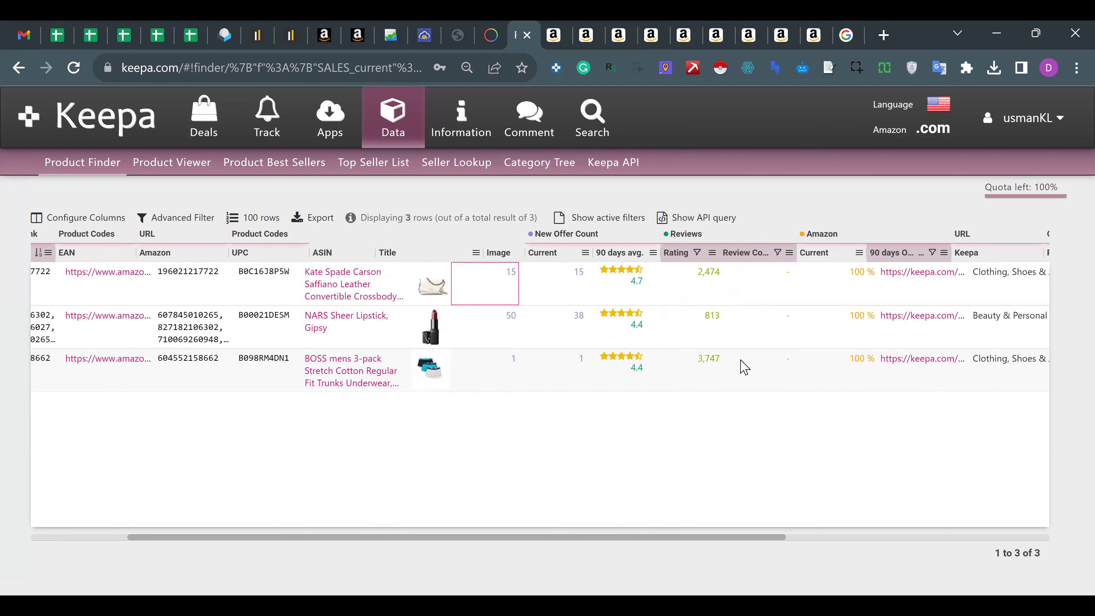
pyautogui.hscroll(5, 744, 366)
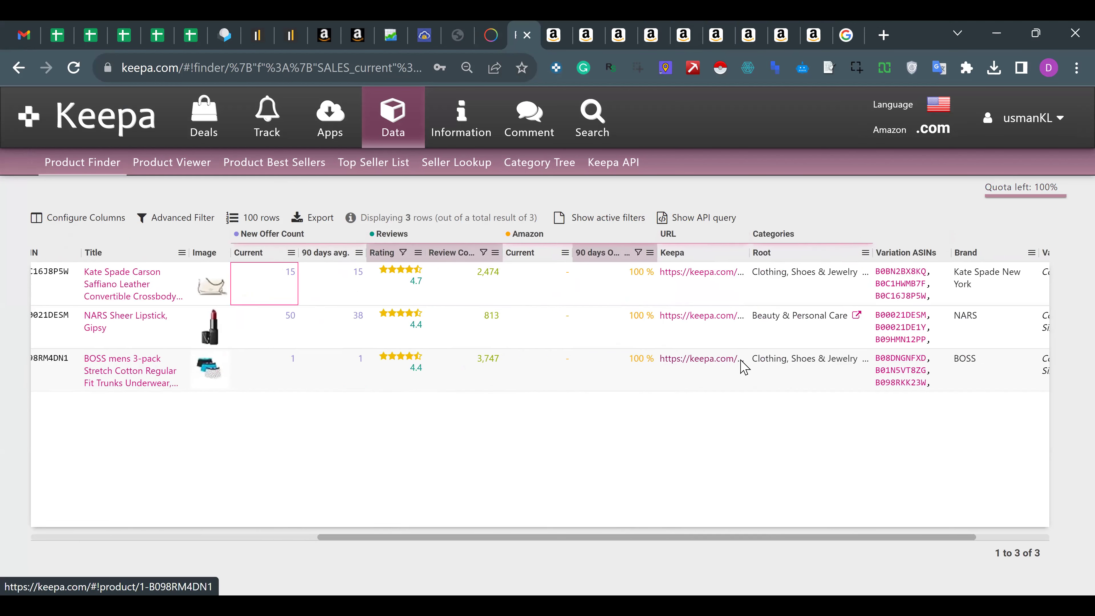
# Export all active columns of the Product Finder results in Excel (.xlsx) format.
pyautogui.hscroll(-3, 743, 367)
pyautogui.hscroll(-5, 325, 360)
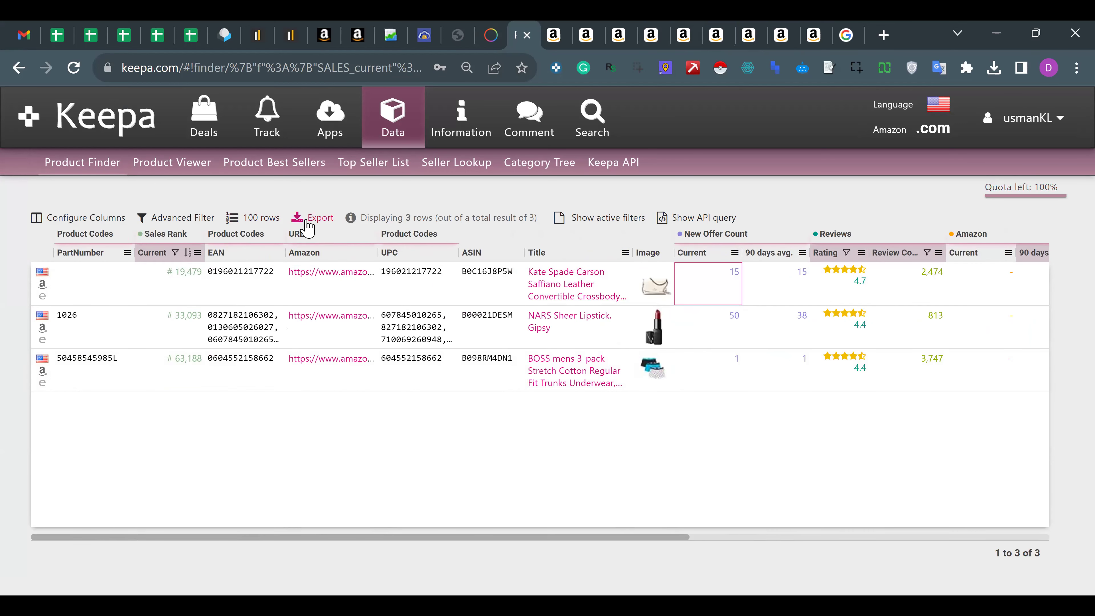
pyautogui.click(307, 221)
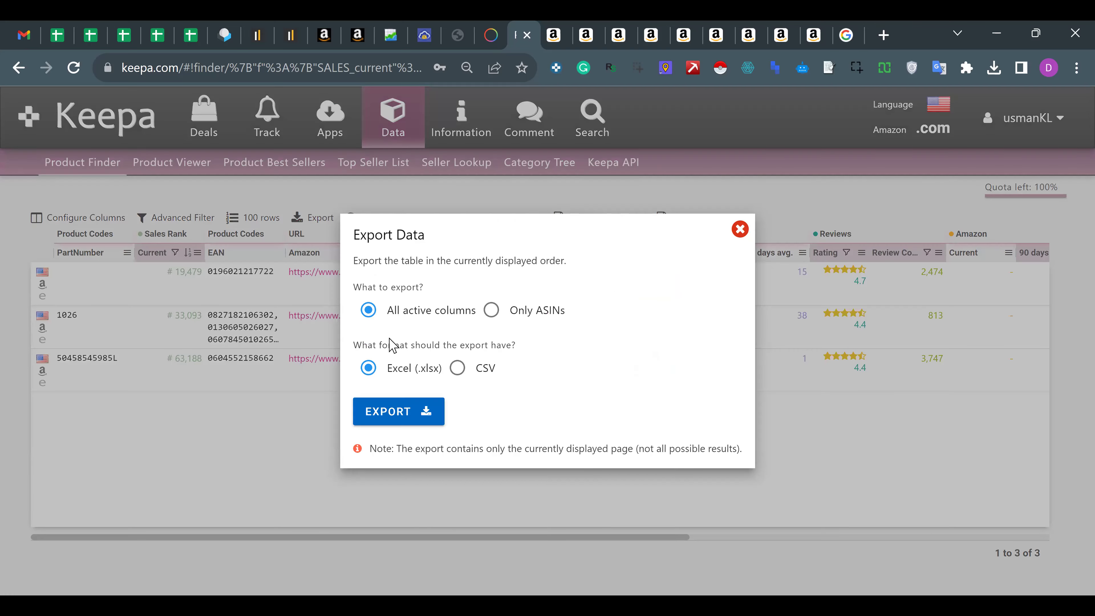
pyautogui.click(403, 411)
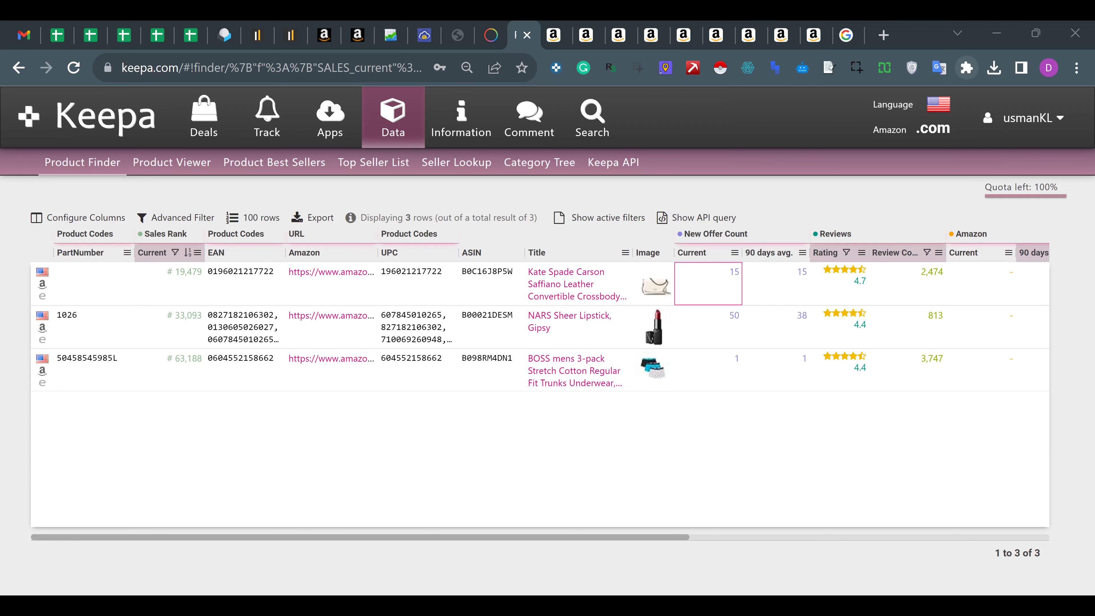
# Replace the existing Google query with a search for the Kate Spade New York website.
pyautogui.click(844, 35)
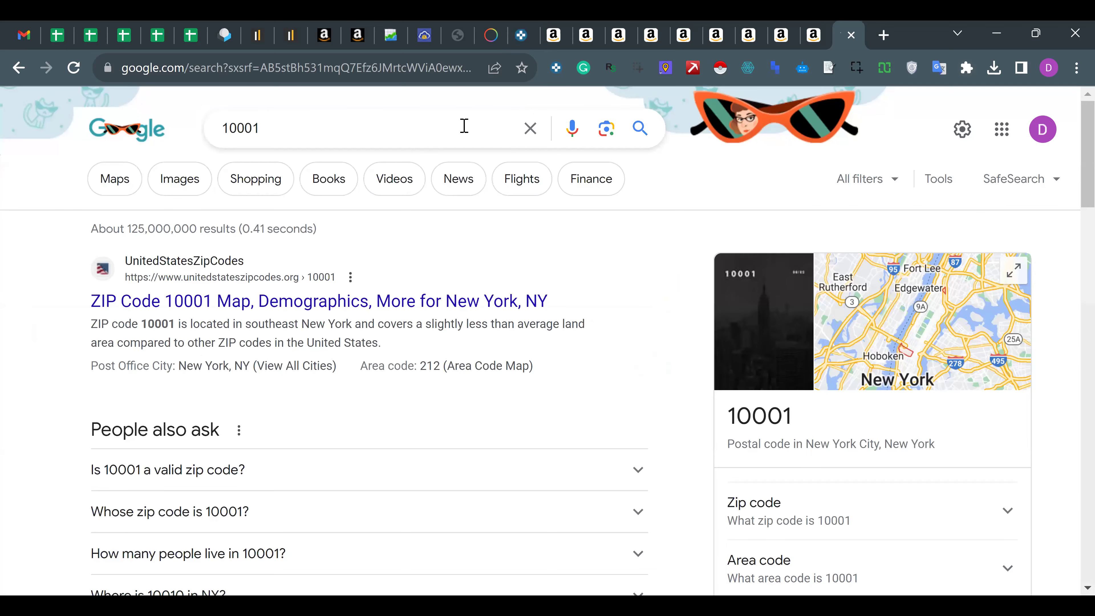
pyautogui.tripleClick(464, 126)
pyautogui.write('Kate Spade New York')
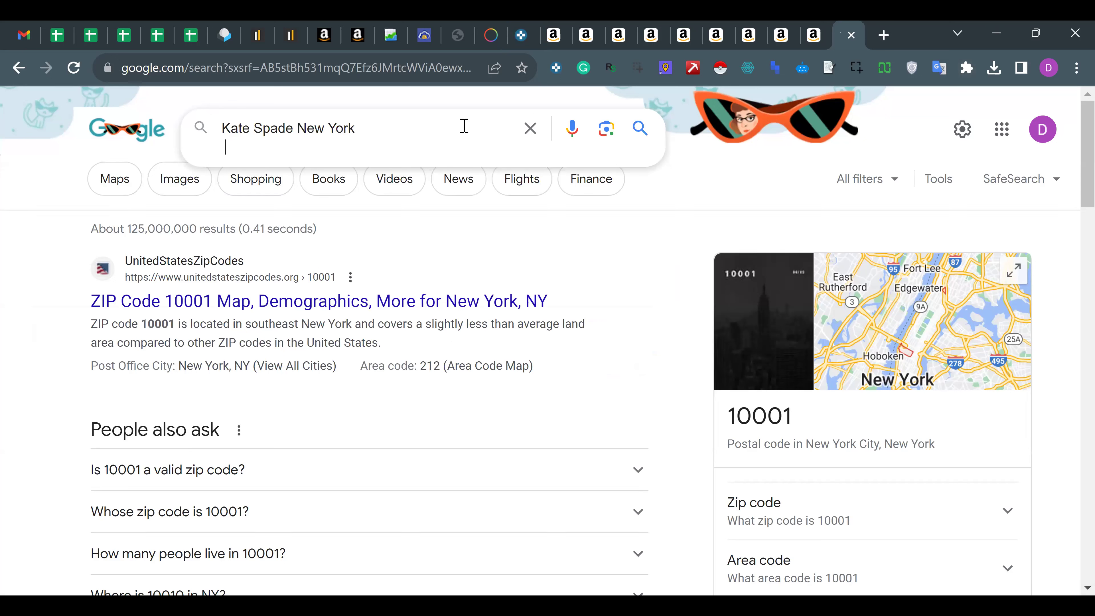
pyautogui.write('wwebsitr')
pyautogui.press('BackSpace')
pyautogui.press('BackSpace')
pyautogui.write('te')
pyautogui.press('Return')
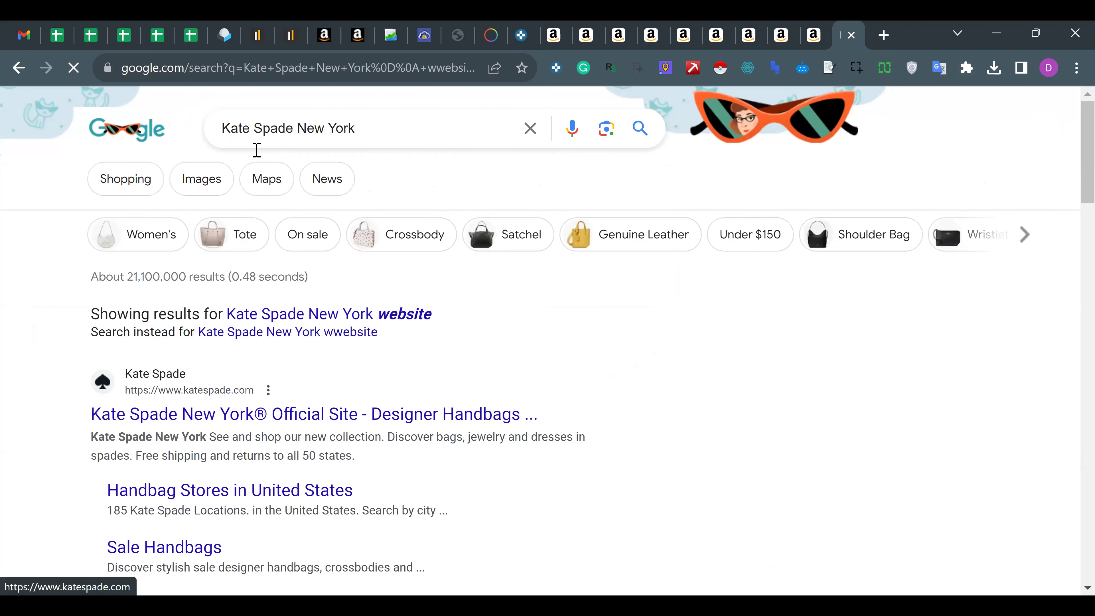
# Open the official Kate Spade New York site from the search results and look through its home page.
pyautogui.moveTo(293, 129); pyautogui.dragTo(221, 129)
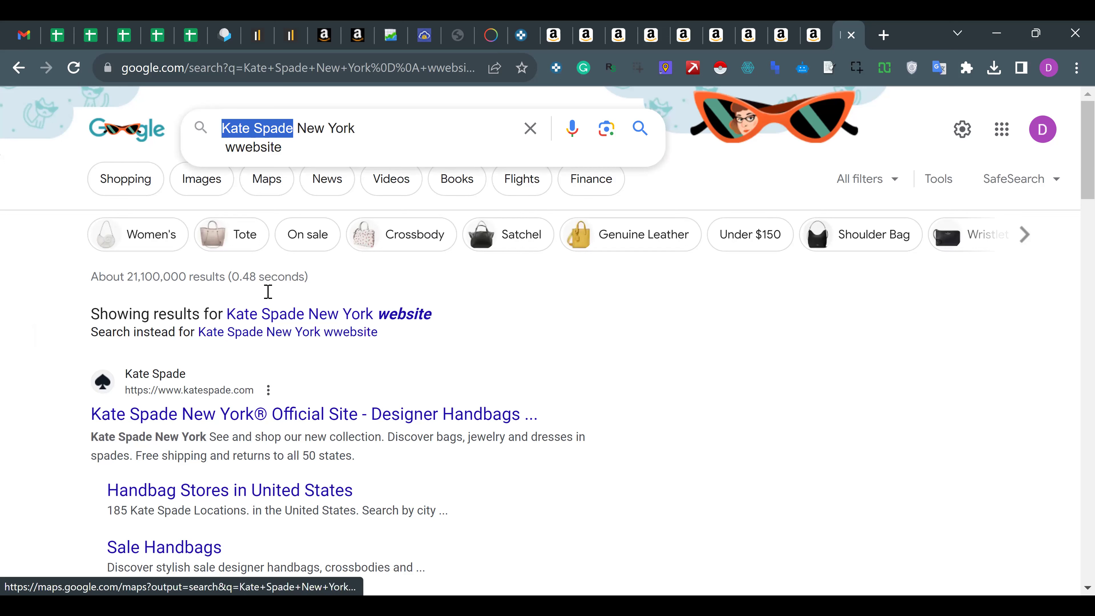
pyautogui.click(243, 422)
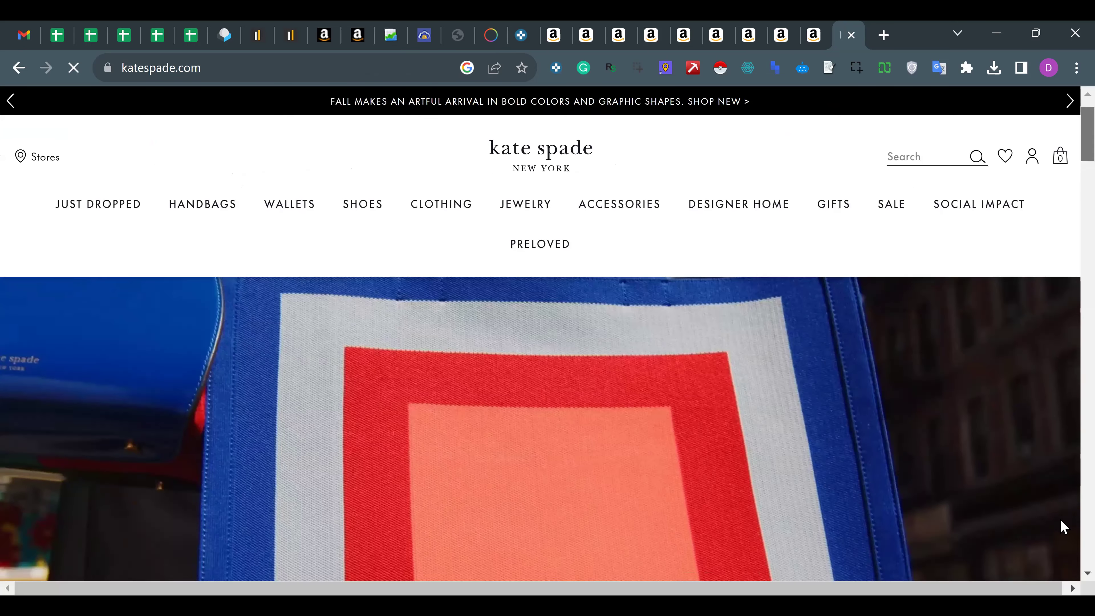
pyautogui.scroll(-15, 1064, 527)
pyautogui.moveTo(1064, 562); pyautogui.dragTo(1068, 525)
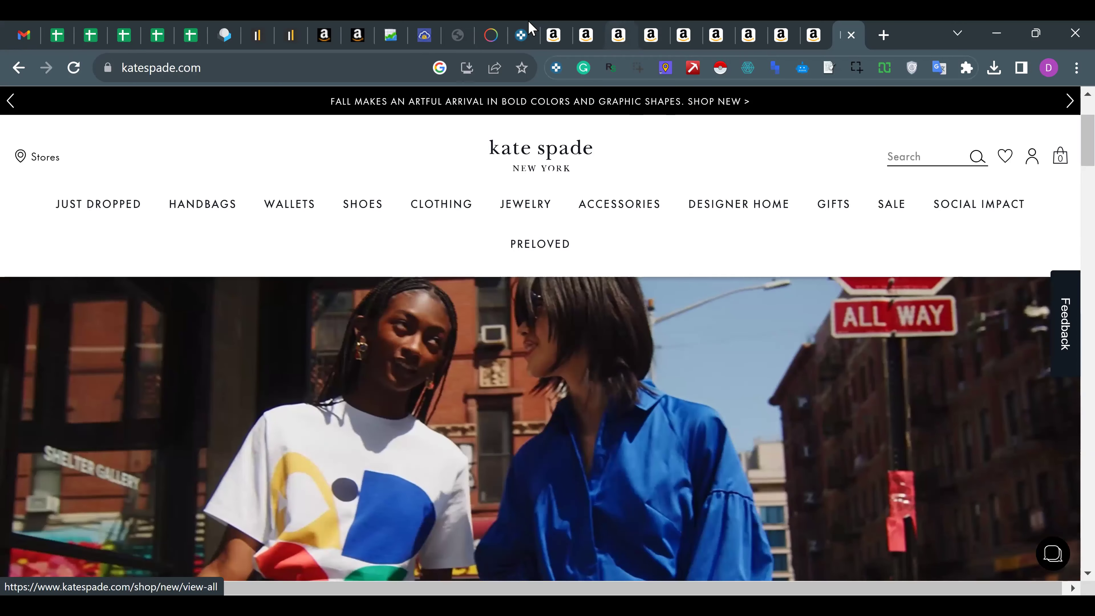
# Return to Keepa's Product Finder results and examine the offer counts, reviews, Amazon out-of-stock and brand columns.
pyautogui.click(522, 34)
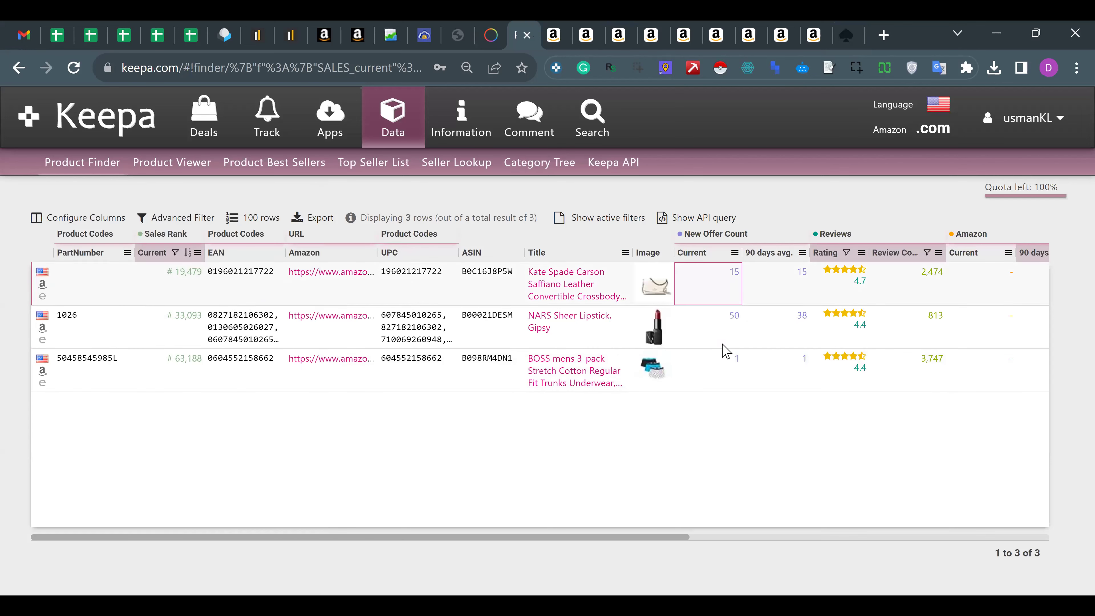
pyautogui.click(777, 370)
pyautogui.click(780, 343)
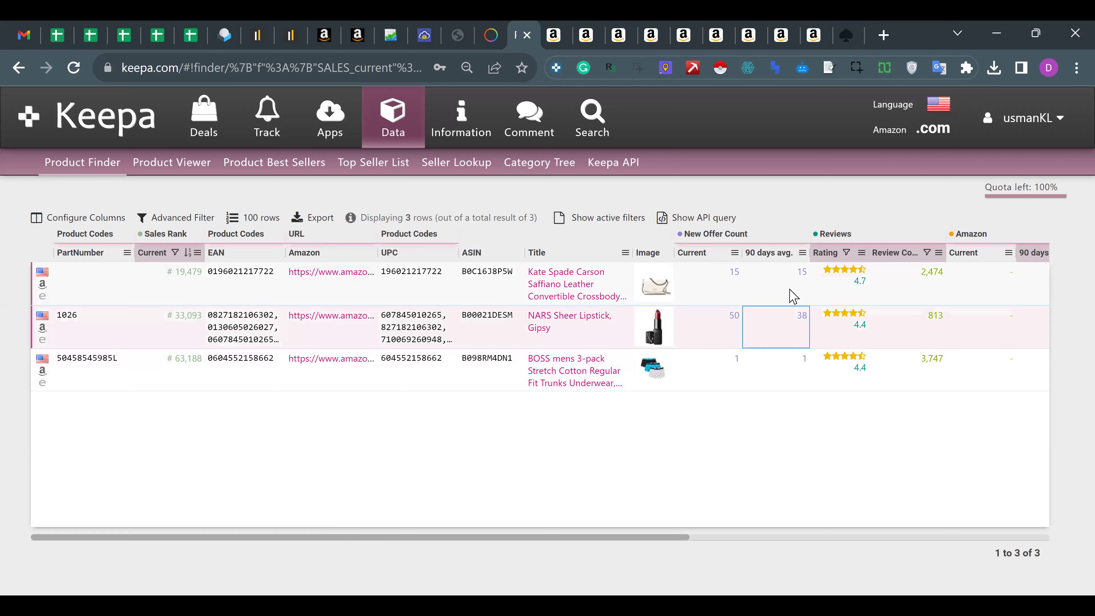
pyautogui.hscroll(8, 794, 297)
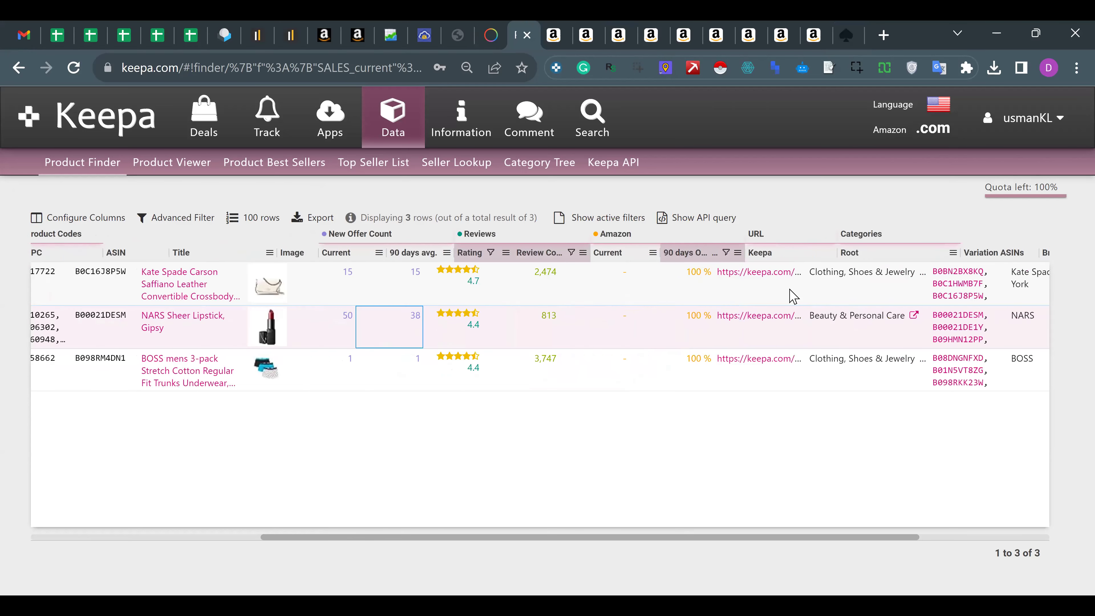
pyautogui.hscroll(3, 794, 297)
pyautogui.click(456, 300)
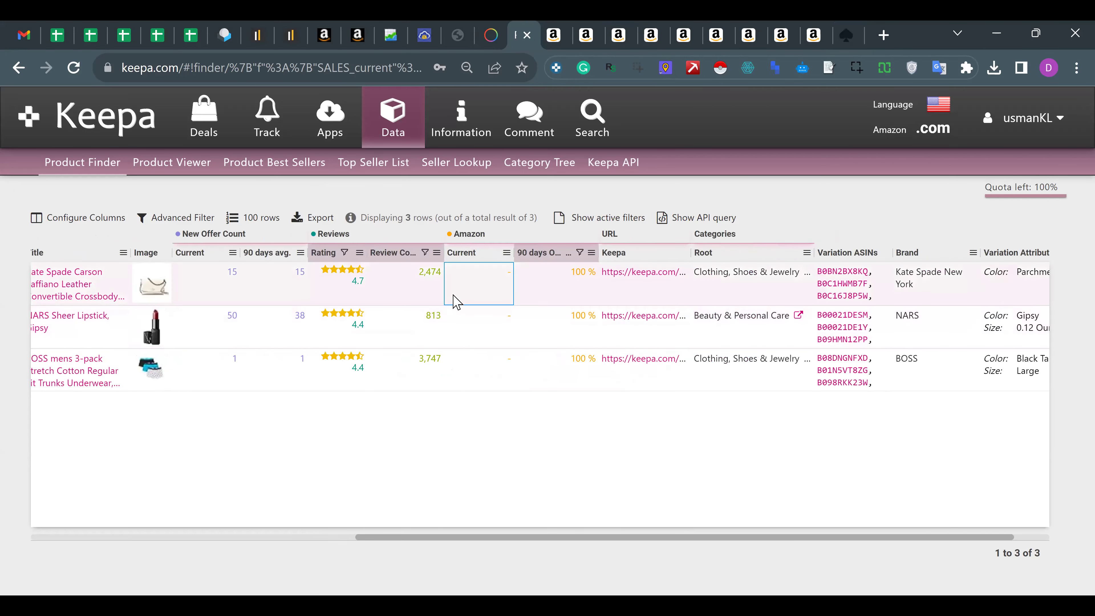
pyautogui.hscroll(-5, 456, 300)
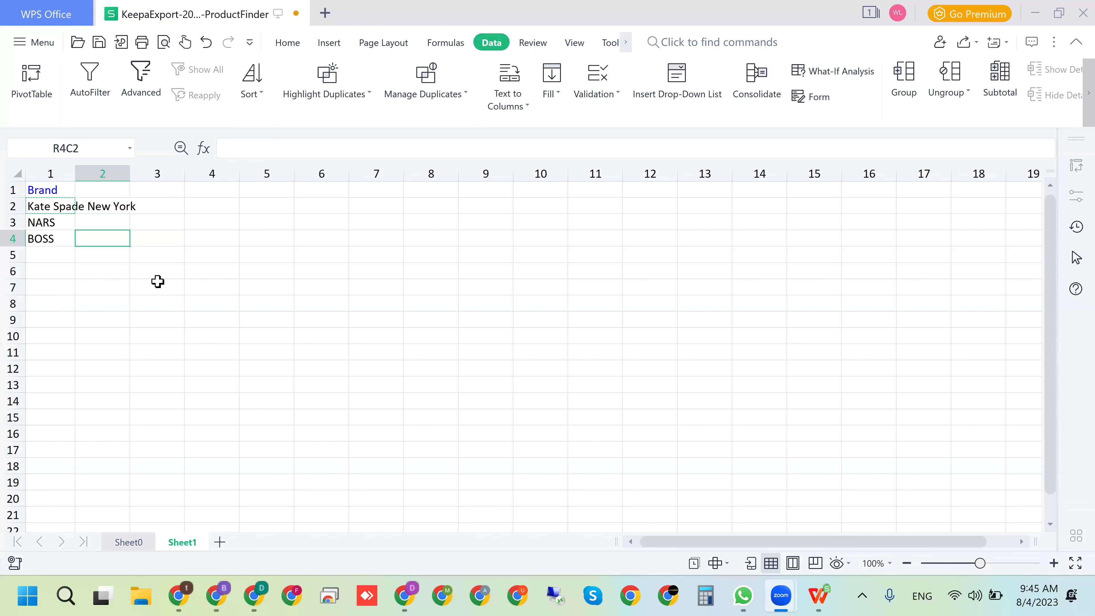
# Switch from WPS Spreadsheets back to Keepa and export the Product Finder results to Excel again.
pyautogui.click(171, 221)
pyautogui.hotkey('alt', 'Tab')
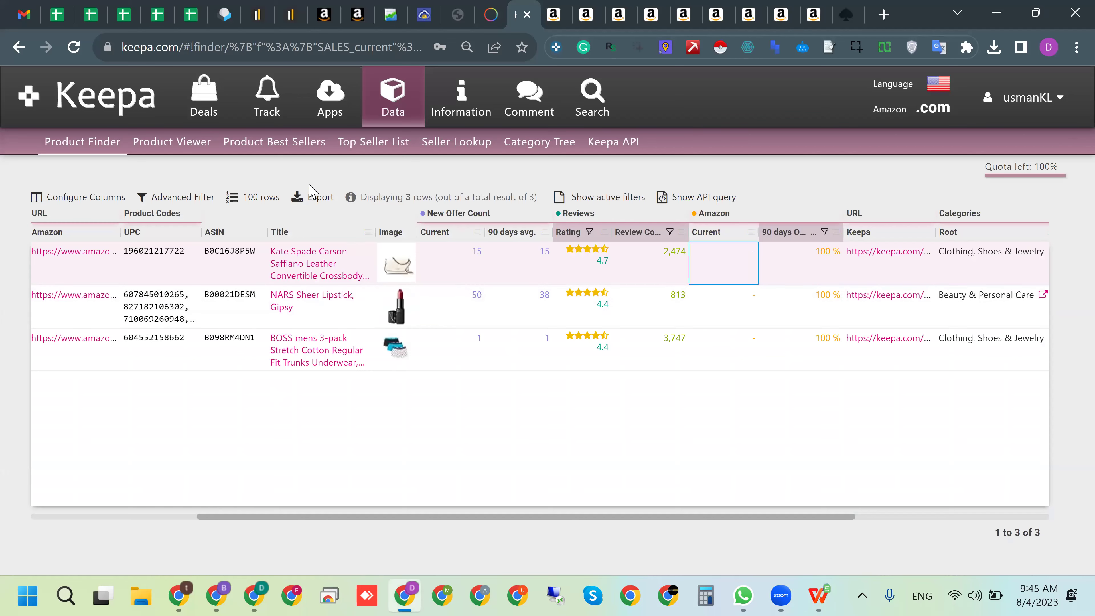
pyautogui.click(318, 197)
pyautogui.click(390, 393)
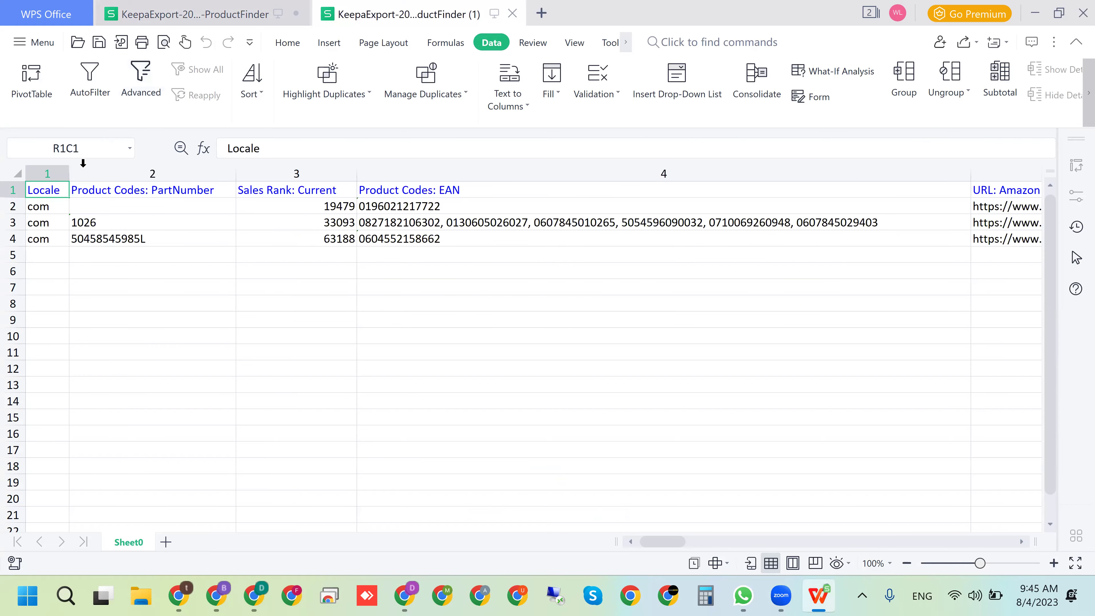
# Copy the Brand column of the new Keepa export into the first column of a new sheet and select that column.
pyautogui.hscroll(15, 456, 222)
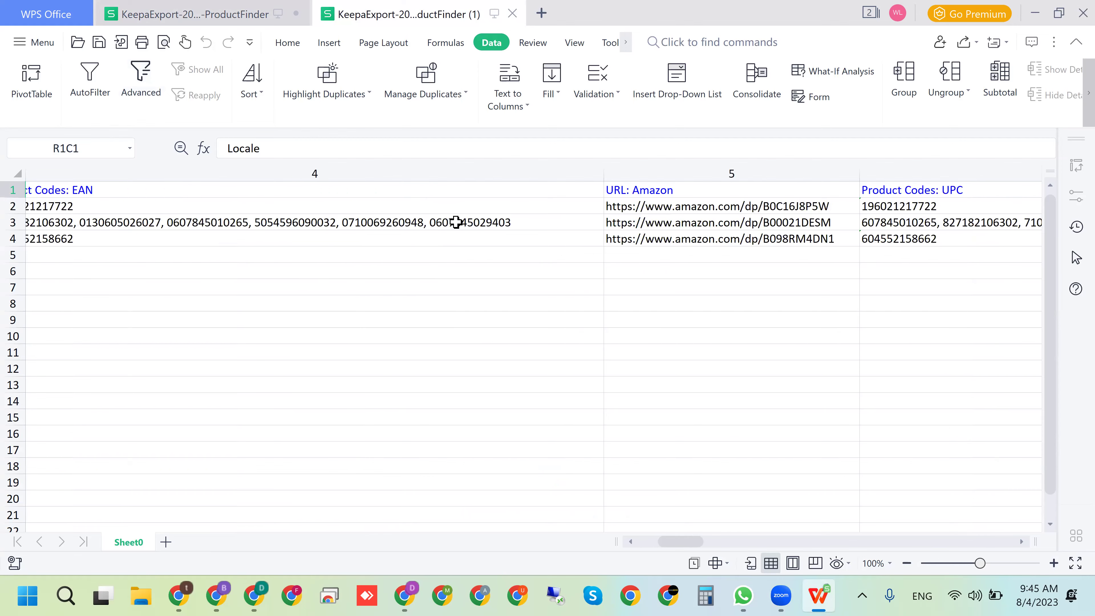
pyautogui.hscroll(15, 456, 222)
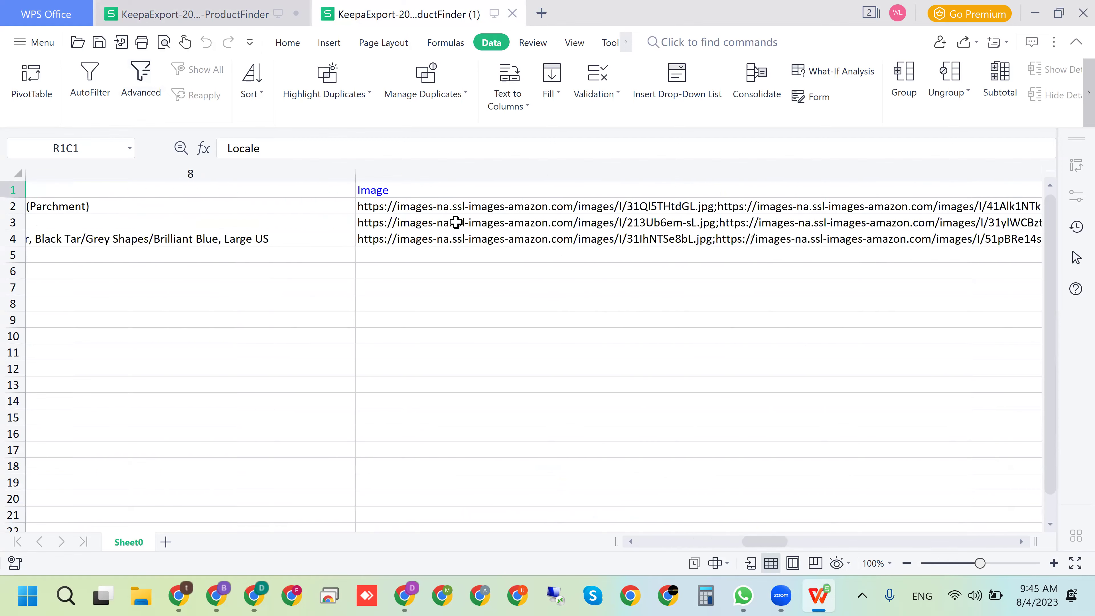
pyautogui.hscroll(15, 456, 222)
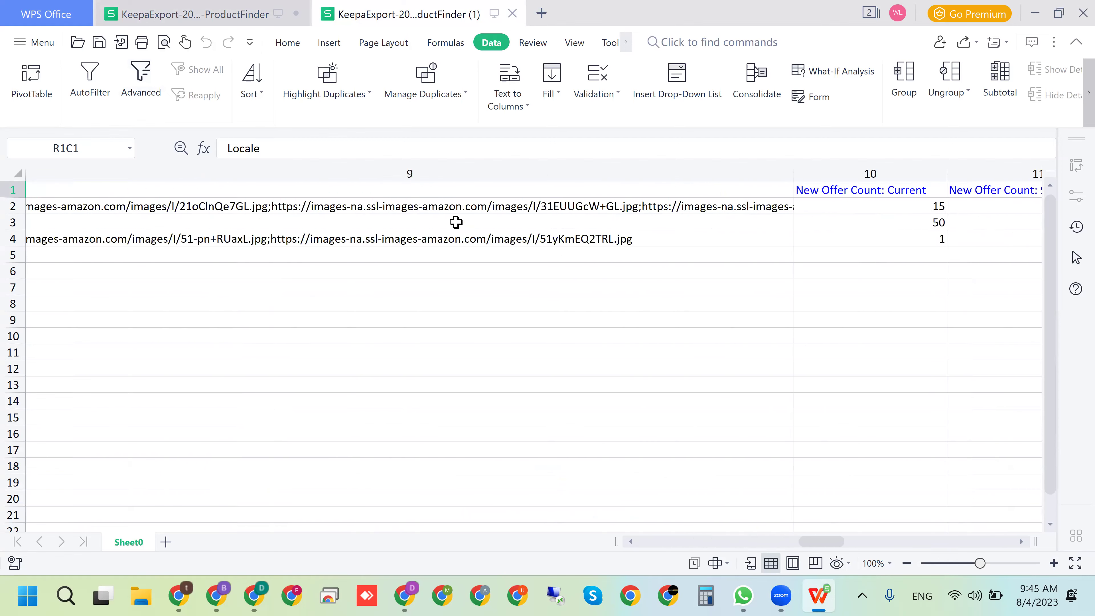
pyautogui.hscroll(15, 456, 223)
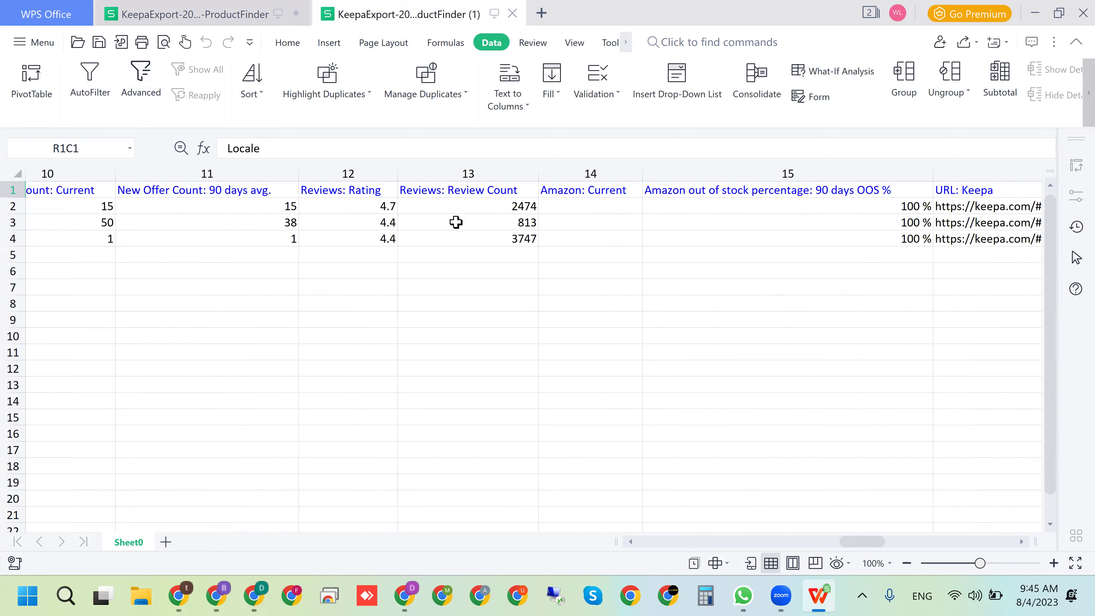
pyautogui.hscroll(15, 456, 222)
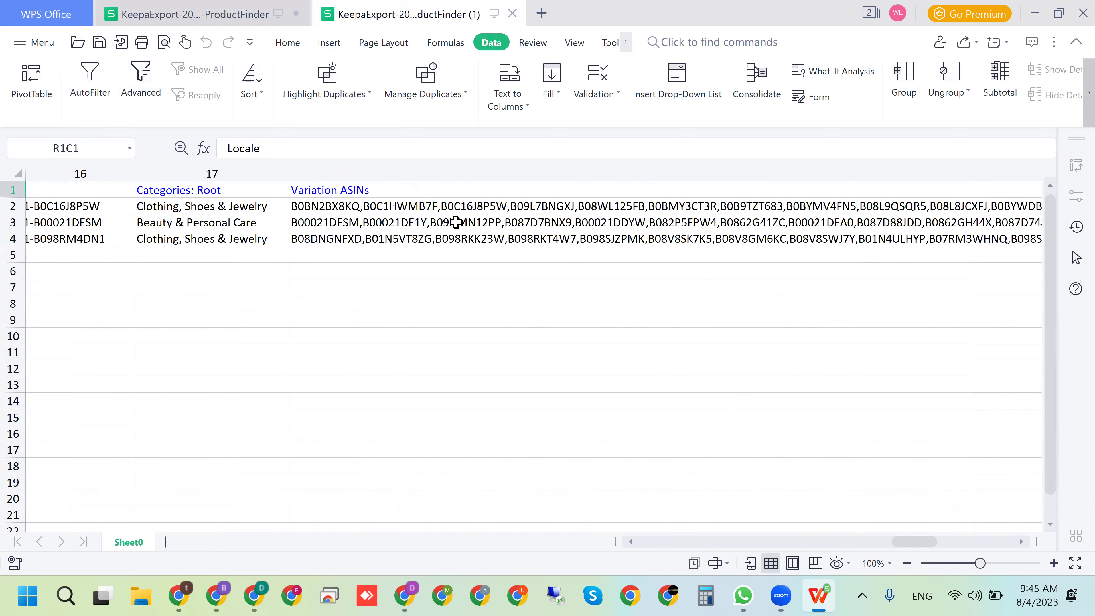
pyautogui.hscroll(10, 456, 223)
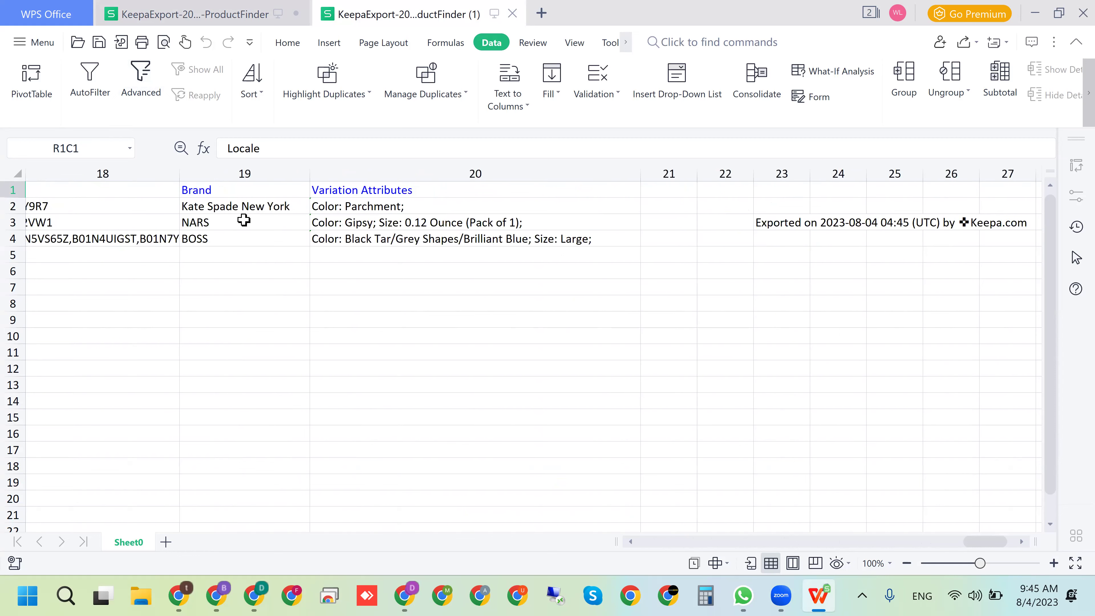
pyautogui.click(224, 172)
pyautogui.hotkey('ctrl', 'c')
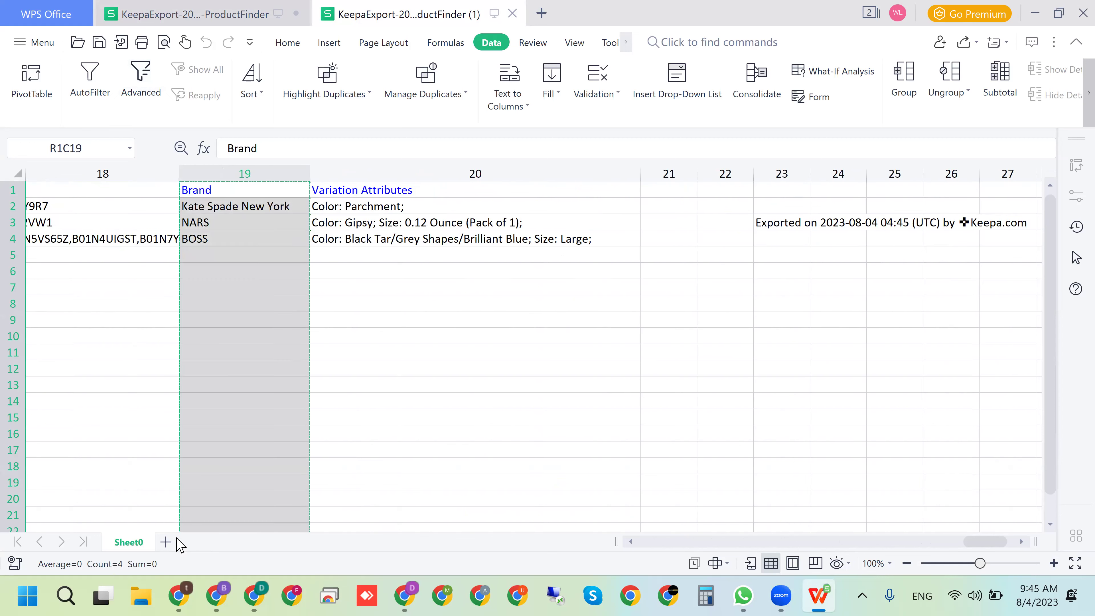
pyautogui.click(167, 542)
pyautogui.hotkey('ctrl', 'v')
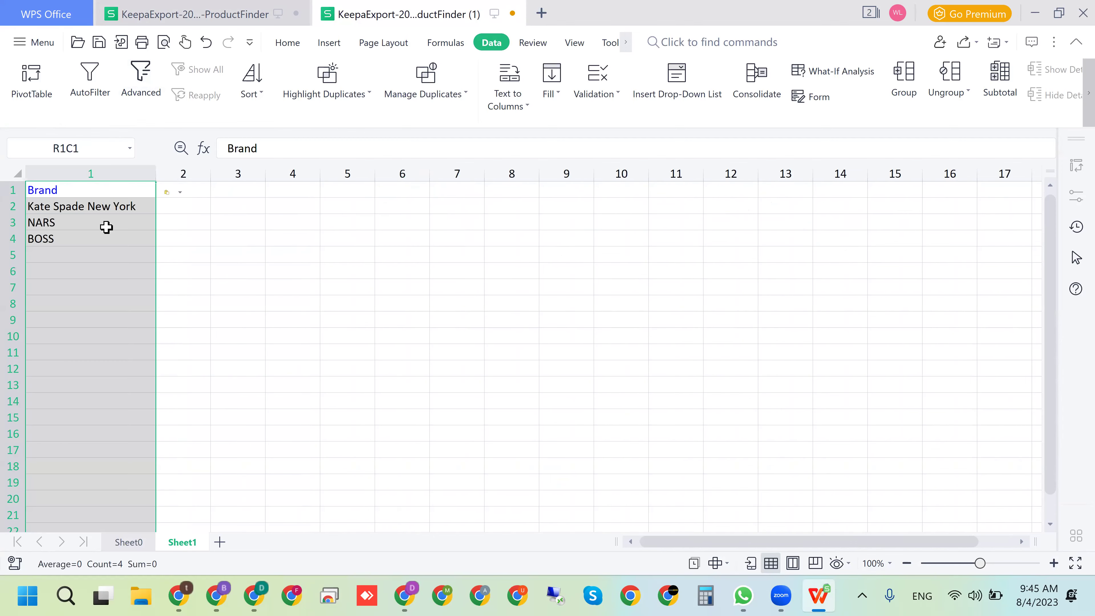
pyautogui.click(205, 227)
pyautogui.click(80, 175)
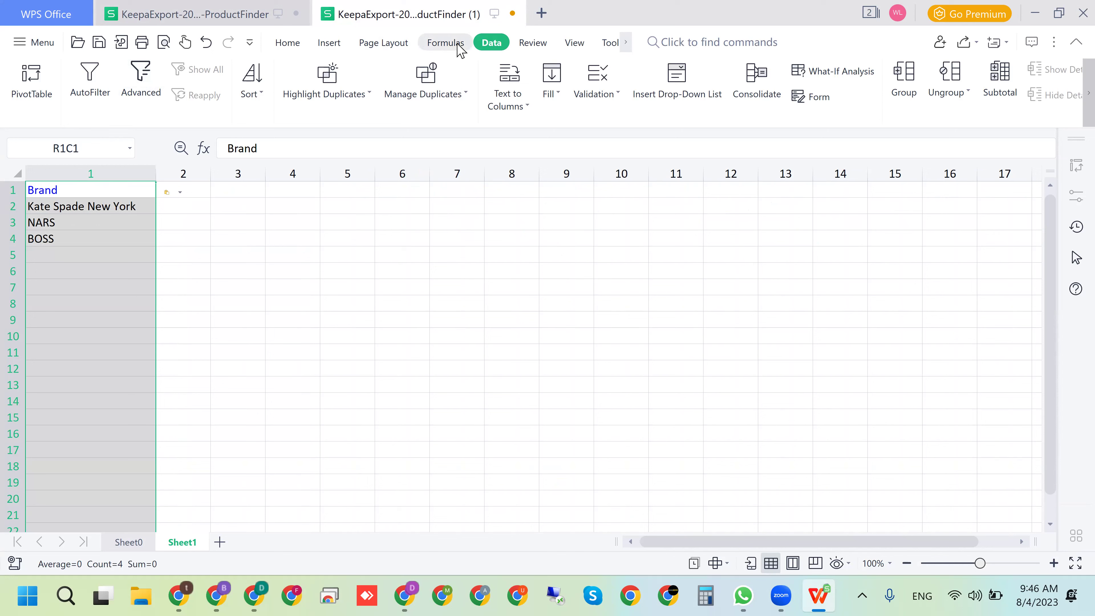
pyautogui.click(311, 92)
pyautogui.click(330, 118)
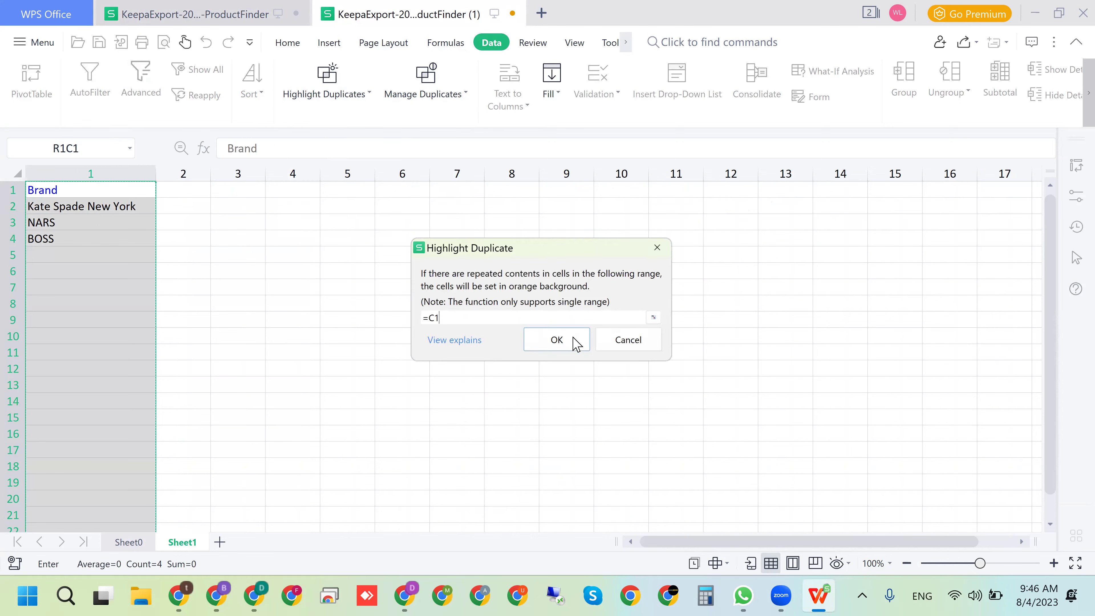
pyautogui.click(634, 341)
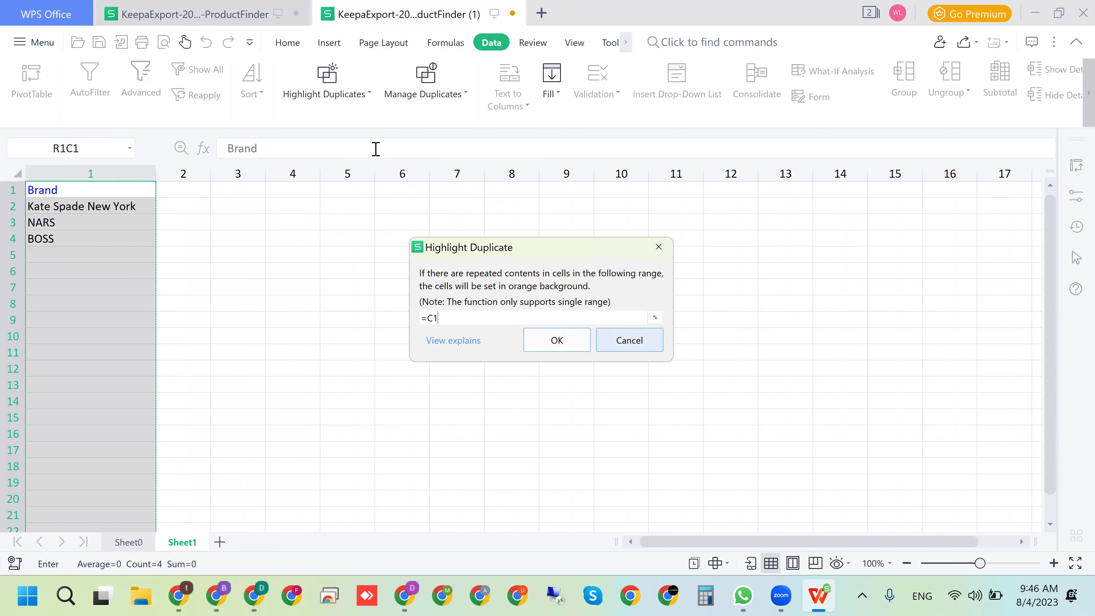
# Run Remove Duplicates on the Brand column, treating its first row as a header.
pyautogui.click(331, 87)
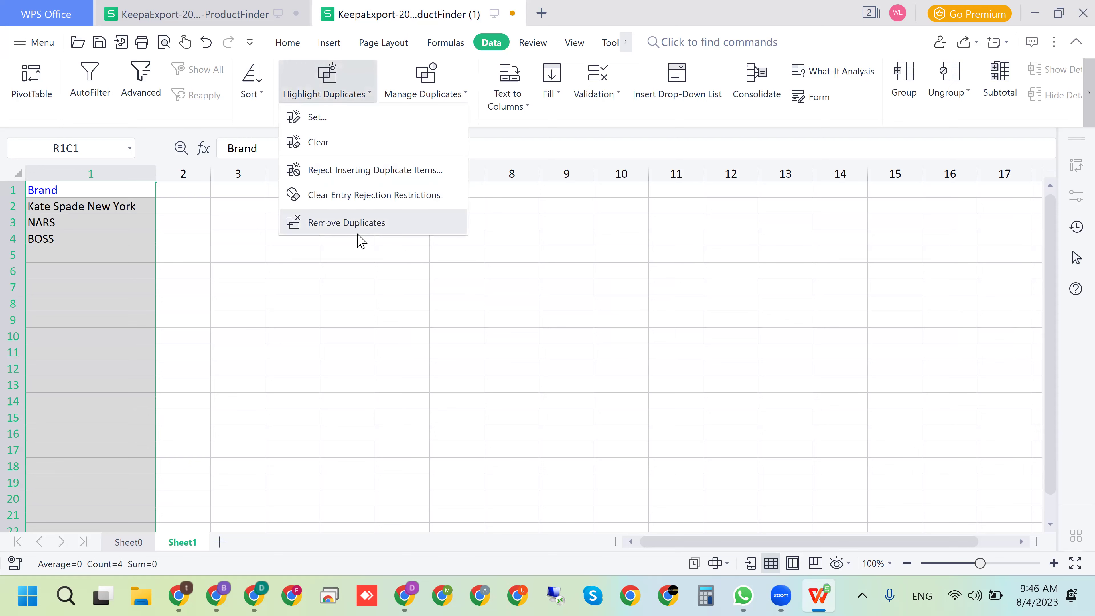
pyautogui.click(348, 228)
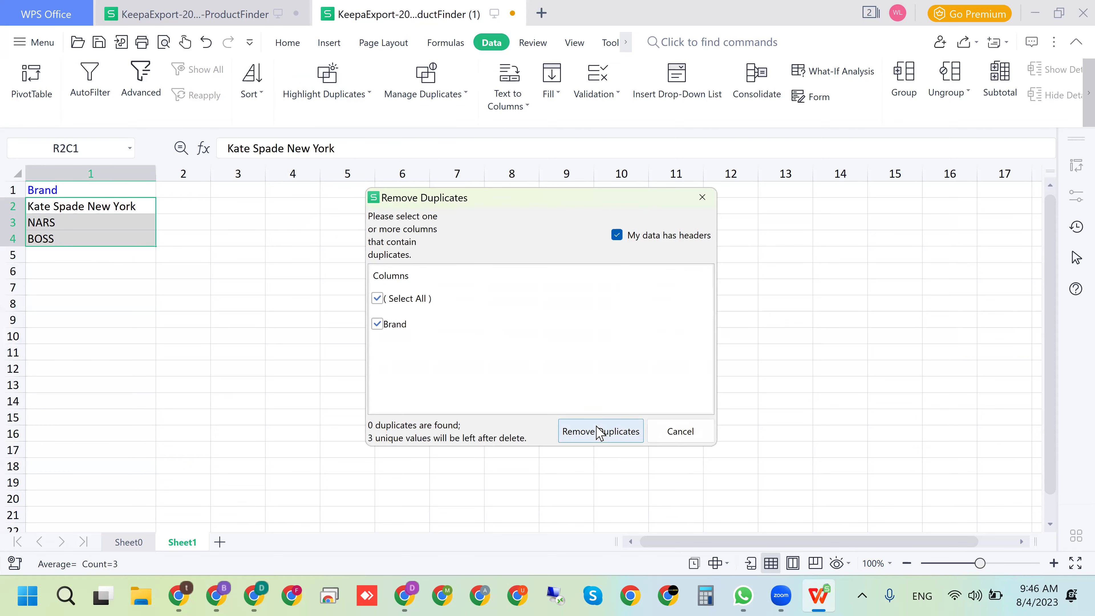
pyautogui.click(599, 431)
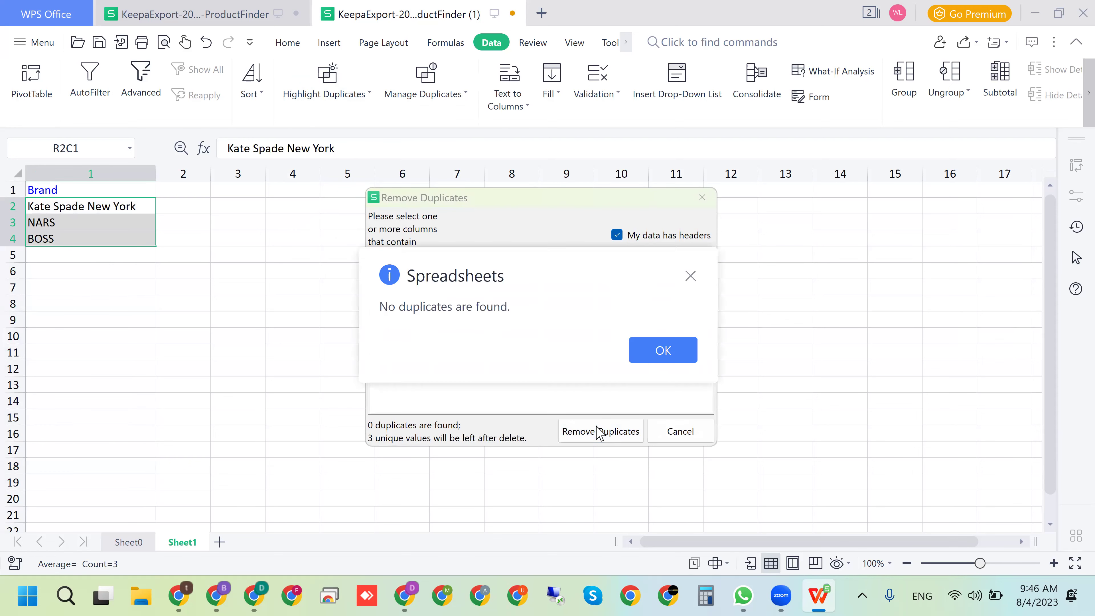
# Close the Remove Duplicates message and dialog, and go over the brand names below the header.
pyautogui.click(661, 350)
pyautogui.click(678, 431)
pyautogui.click(201, 251)
pyautogui.moveTo(73, 207); pyautogui.dragTo(92, 244)
pyautogui.click(92, 244)
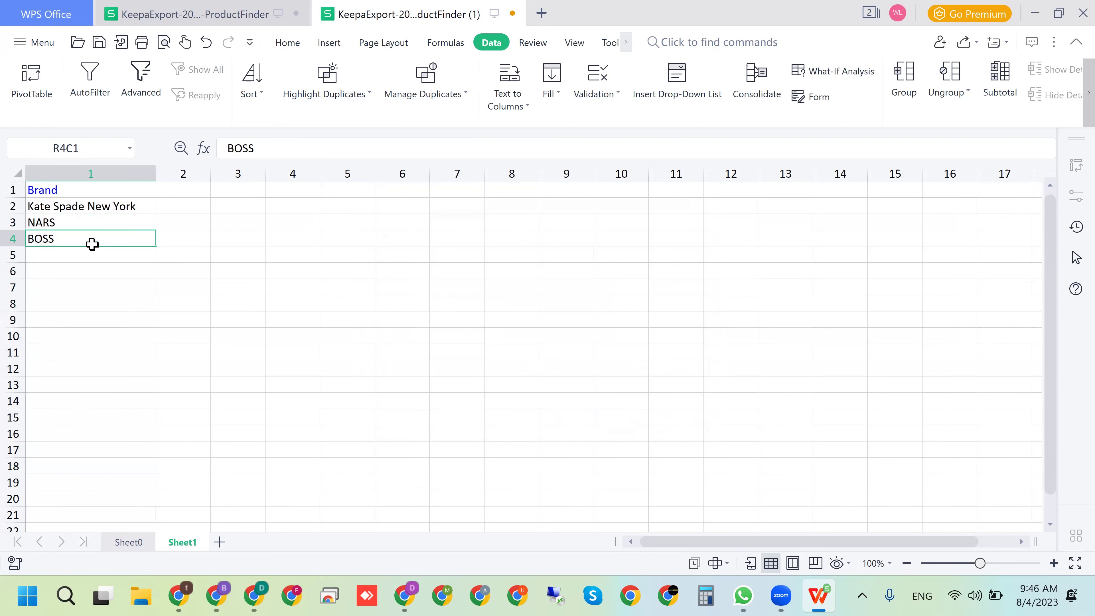
pyautogui.click(94, 173)
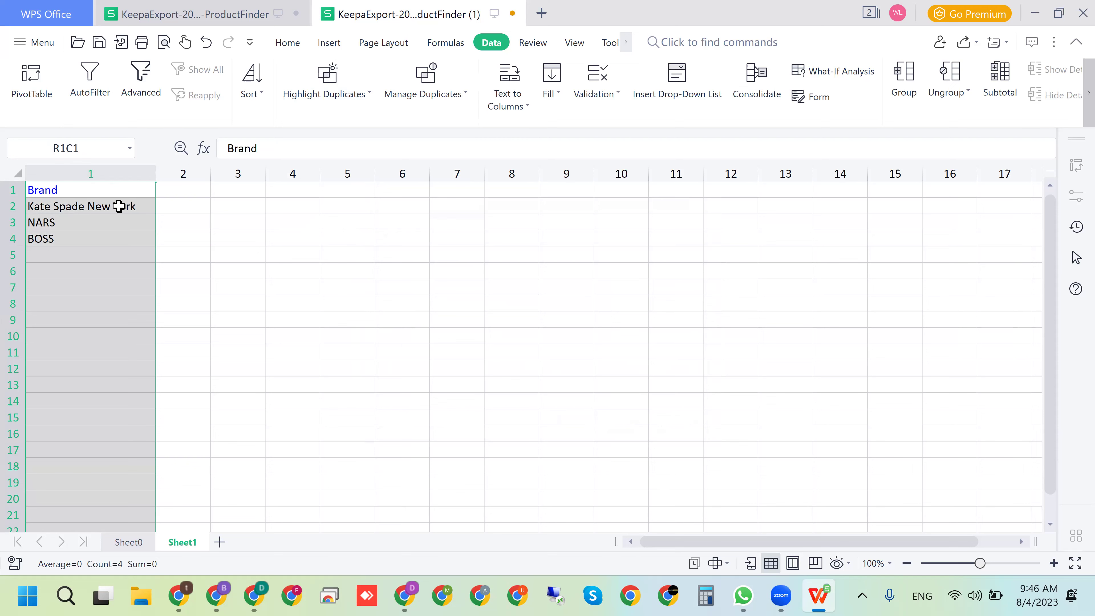
pyautogui.click(108, 207)
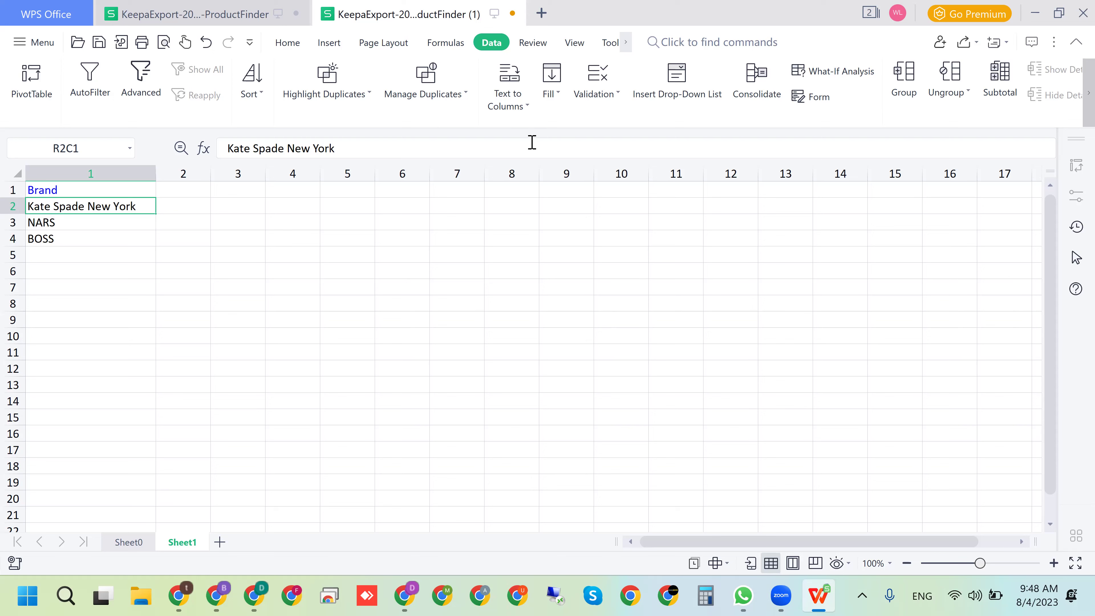
pyautogui.click(106, 272)
pyautogui.moveTo(98, 208); pyautogui.dragTo(117, 237)
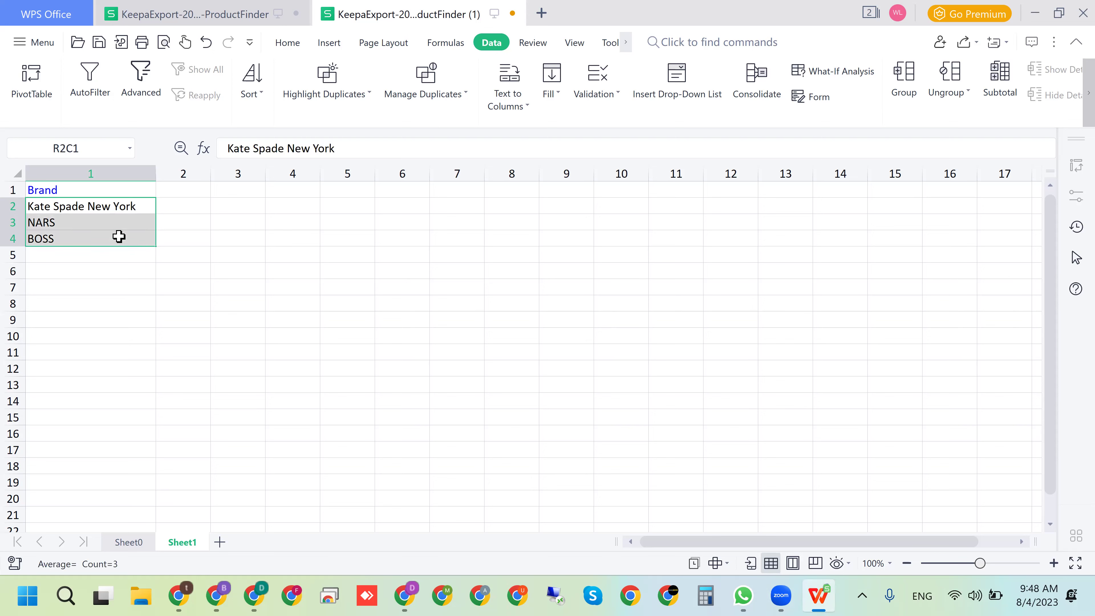
pyautogui.click(247, 223)
pyautogui.moveTo(98, 202); pyautogui.dragTo(120, 232)
pyautogui.click(223, 250)
pyautogui.click(216, 243)
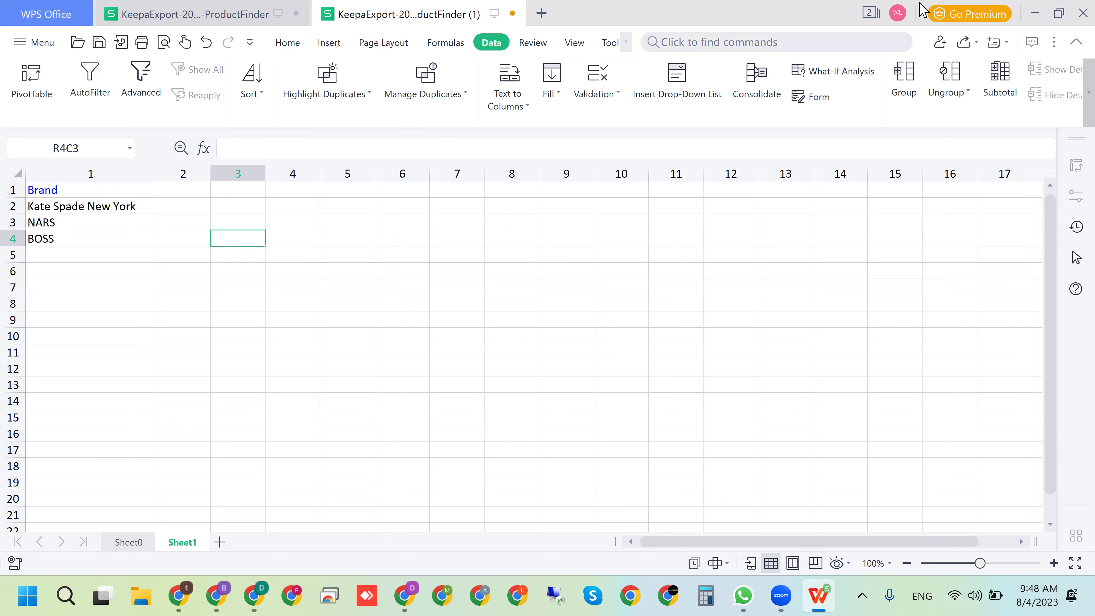
# Add the column headers Website and email directly beside the Brand header.
pyautogui.click(134, 210)
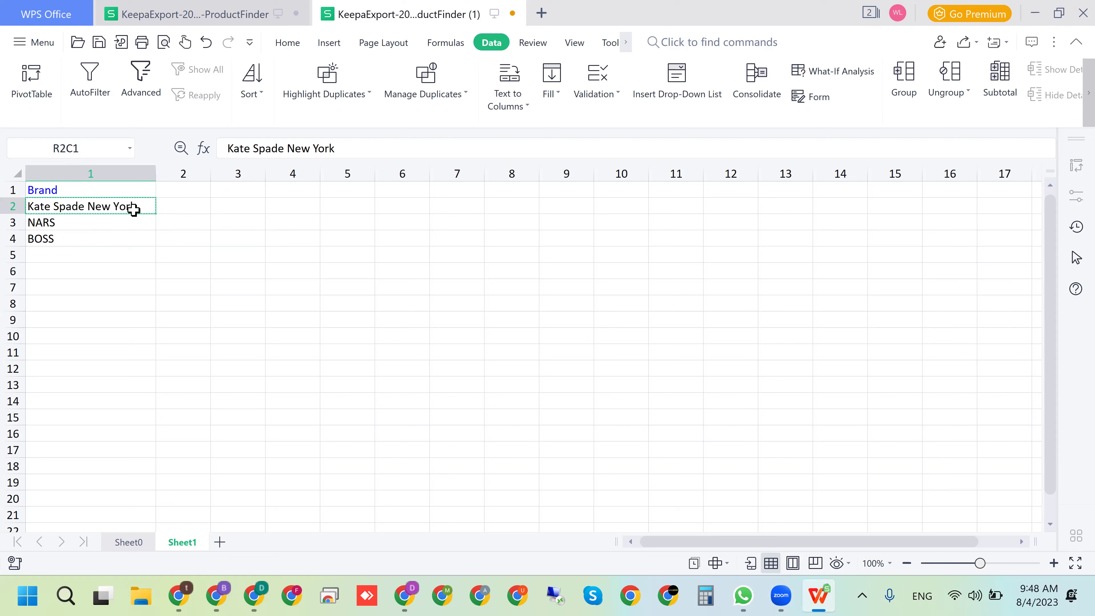
pyautogui.press('Right')
pyautogui.press('Up')
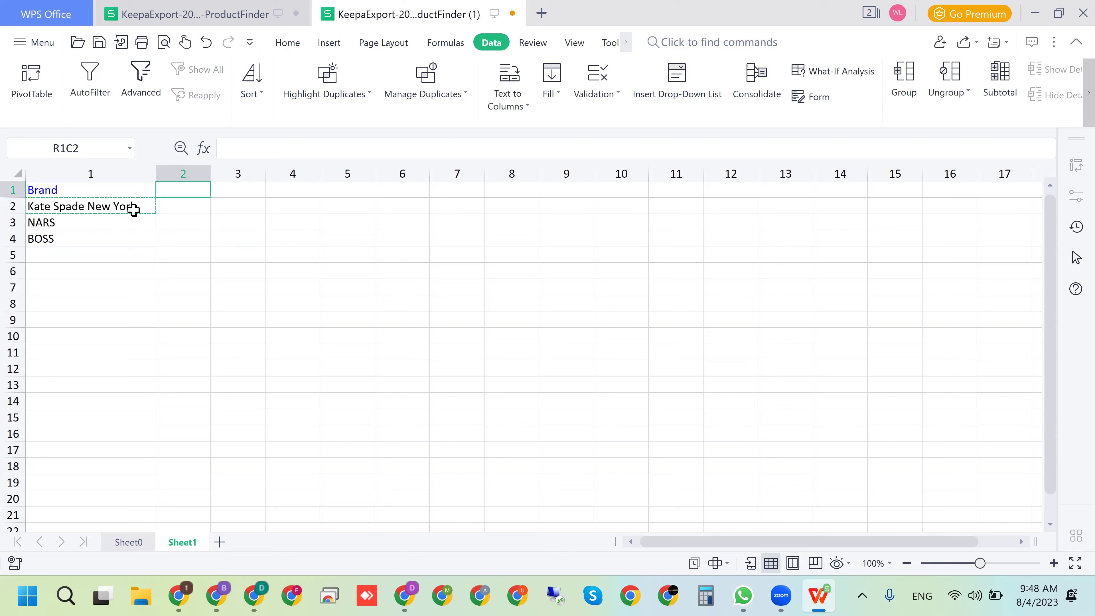
pyautogui.write('Website')
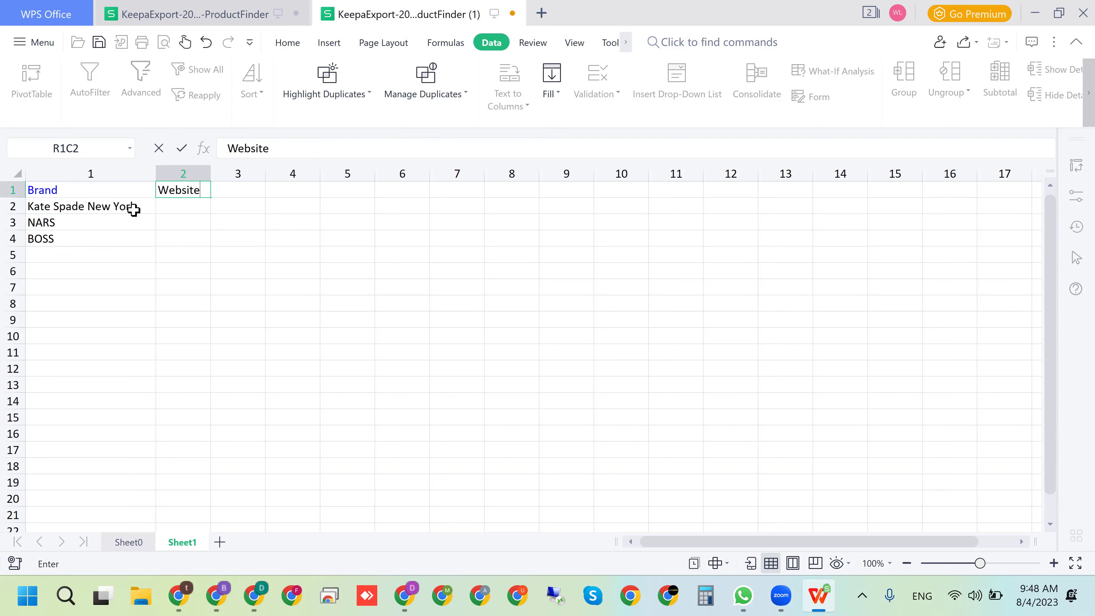
pyautogui.press('Tab')
pyautogui.write('ema')
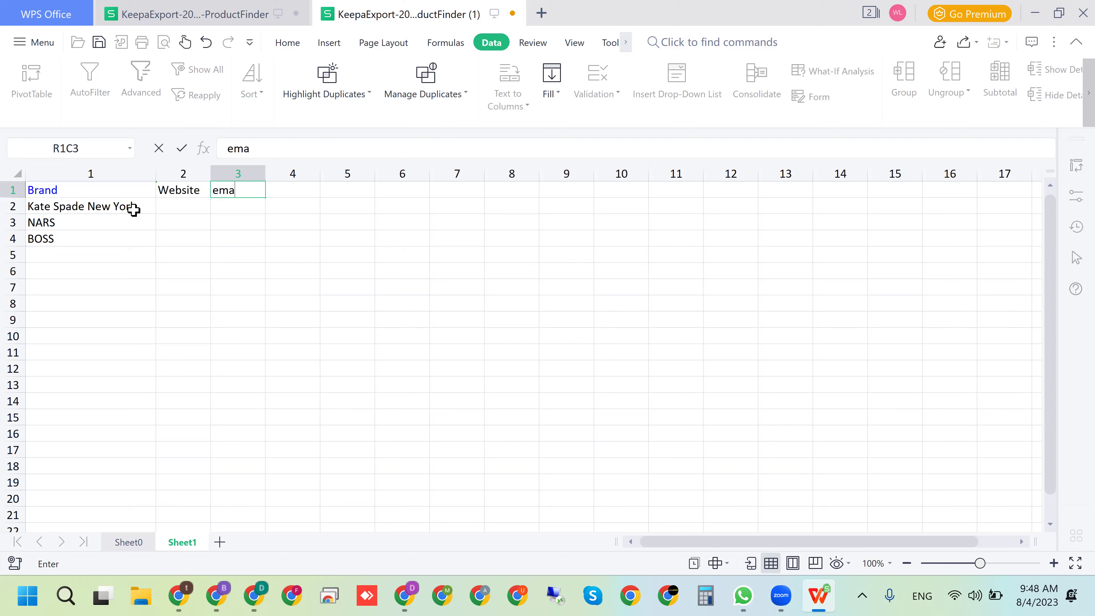
pyautogui.write('il')
pyautogui.press('Tab')
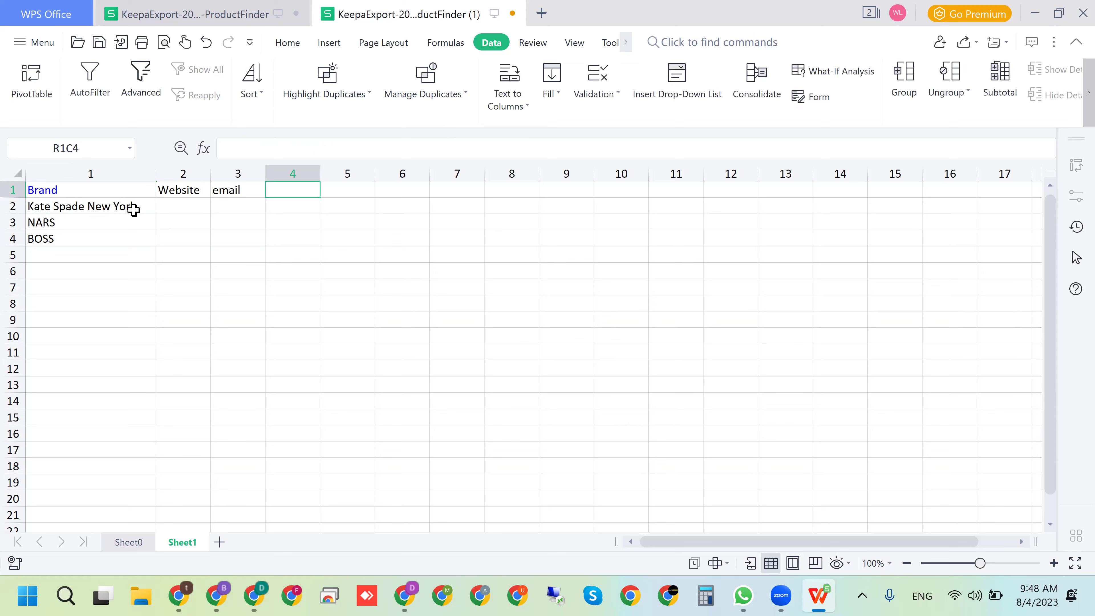
# Add the header "emailed?" in the first row of column 4.
pyautogui.write('hav')
pyautogui.press('BackSpace')
pyautogui.press('BackSpace')
pyautogui.press('BackSpace')
pyautogui.write('ema')
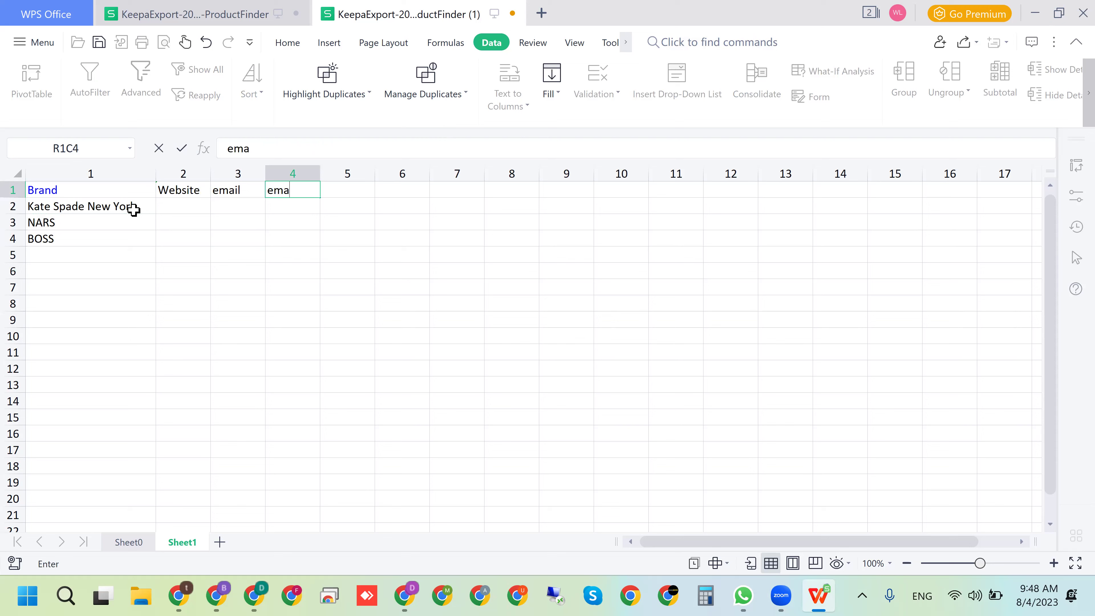
pyautogui.write('iled?')
pyautogui.press('Return')
pyautogui.press('Up')
pyautogui.press('Down')
pyautogui.press('Up')
pyautogui.press('Down')
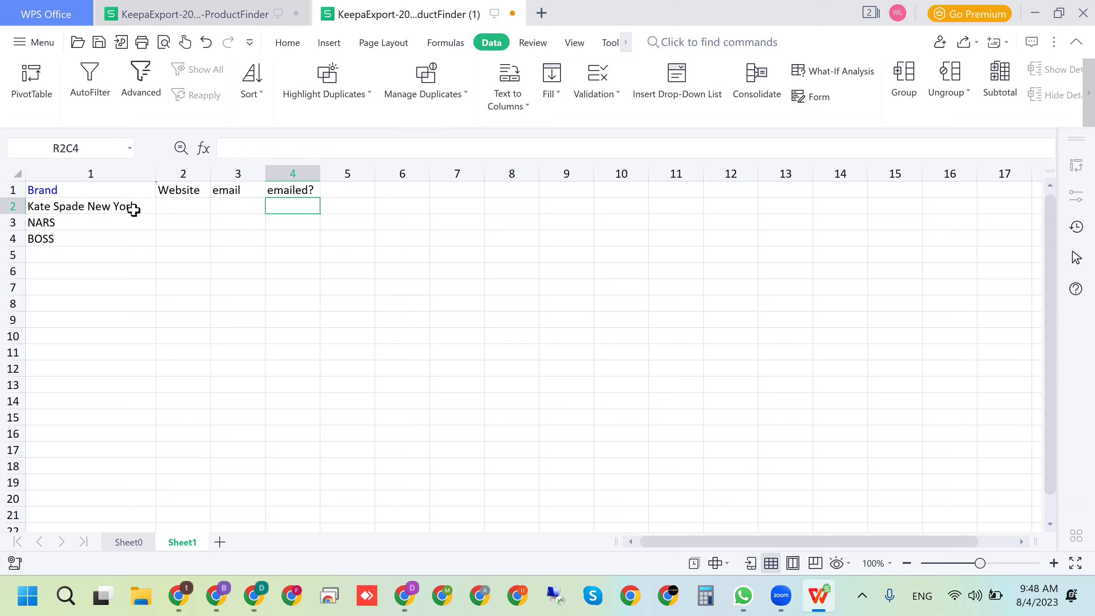
# Add the header Answer in the first row of column 5.
pyautogui.press('Left')
pyautogui.press('Left')
pyautogui.press('Right')
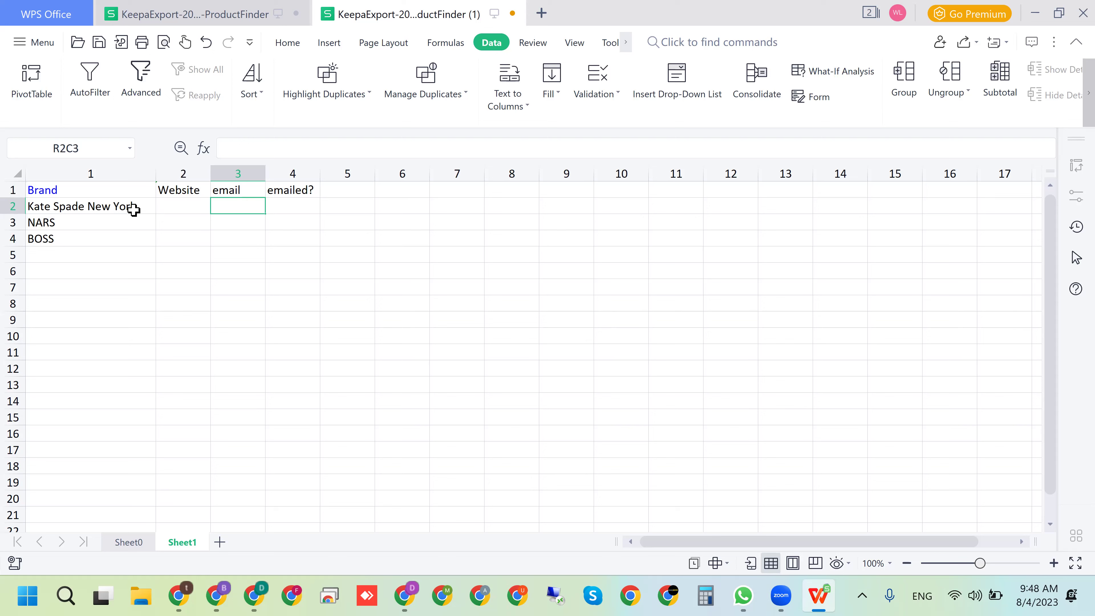
pyautogui.press('Right')
pyautogui.press('Down')
pyautogui.press('Up')
pyautogui.press('Right')
pyautogui.press('Up')
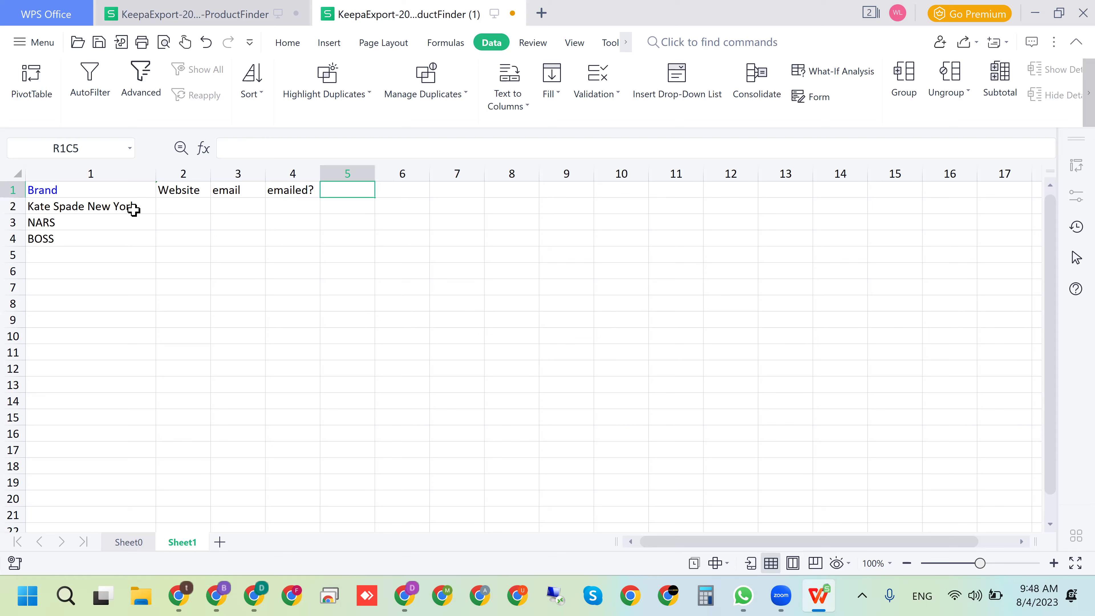
pyautogui.write('Answer')
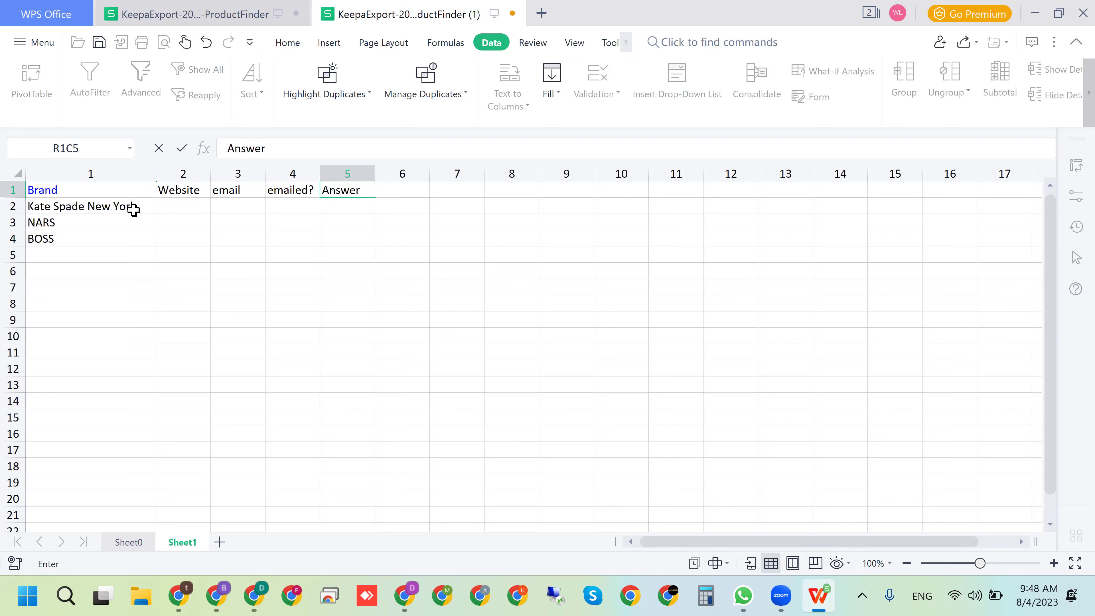
pyautogui.press('Return')
pyautogui.press('Up')
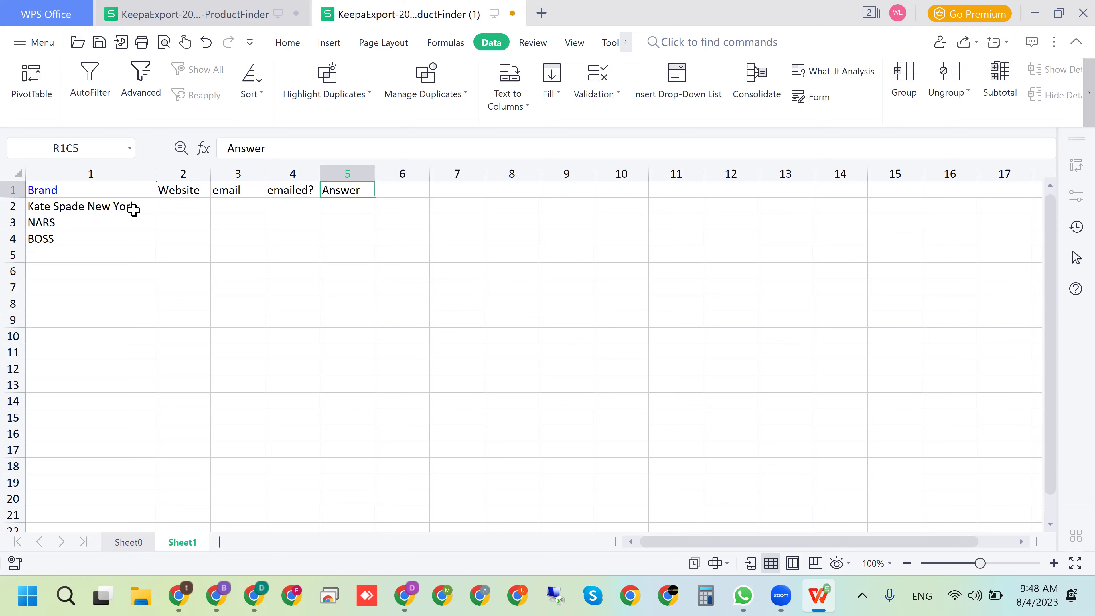
pyautogui.moveTo(171, 188); pyautogui.dragTo(401, 188)
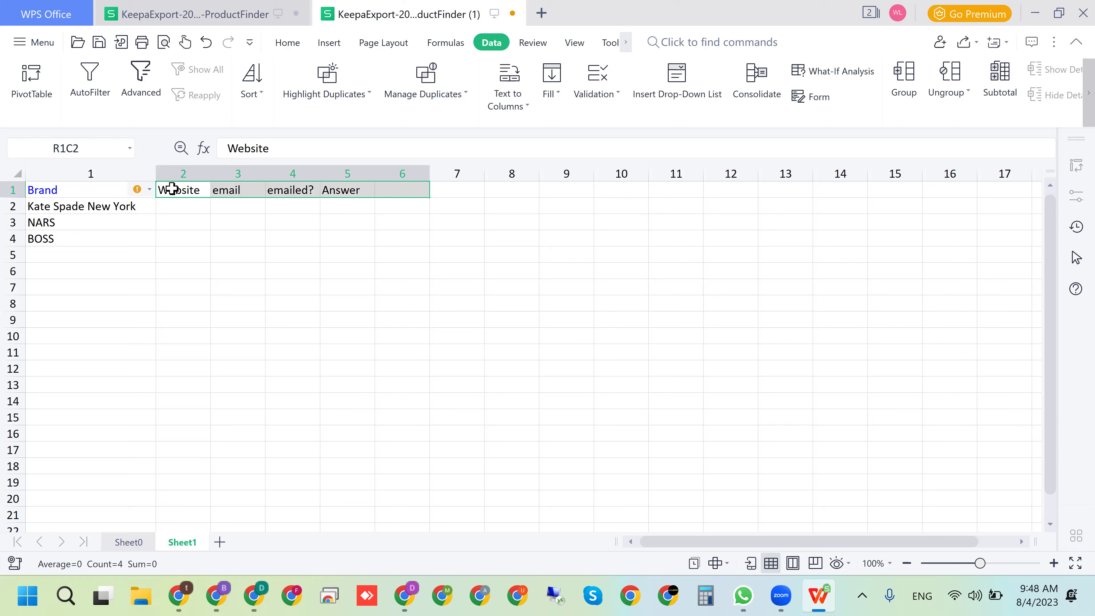
pyautogui.click(13, 190)
pyautogui.click(41, 223)
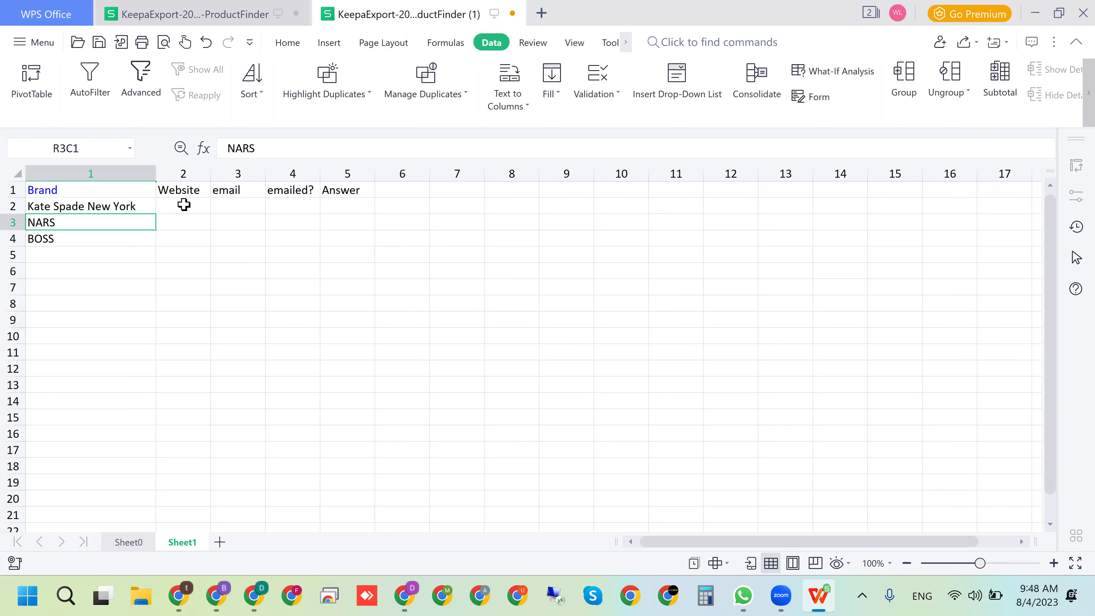
pyautogui.click(115, 206)
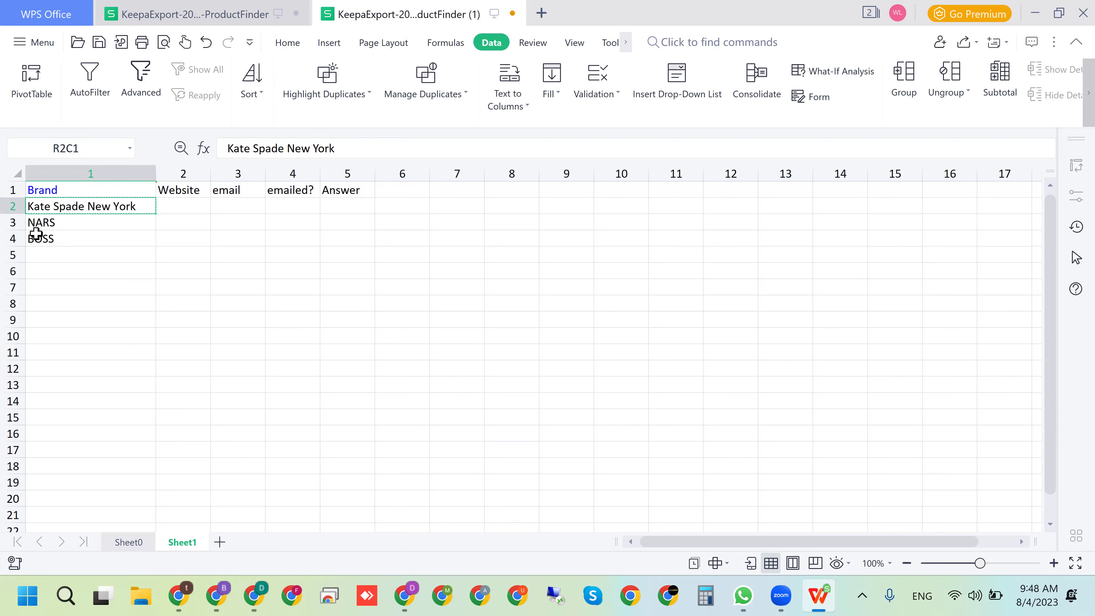
# Copy the NARS brand name, switch to Chrome and load Google results for "google" in place of the Kate Spade website.
pyautogui.click(43, 224)
pyautogui.hotkey('ctrl', 'c')
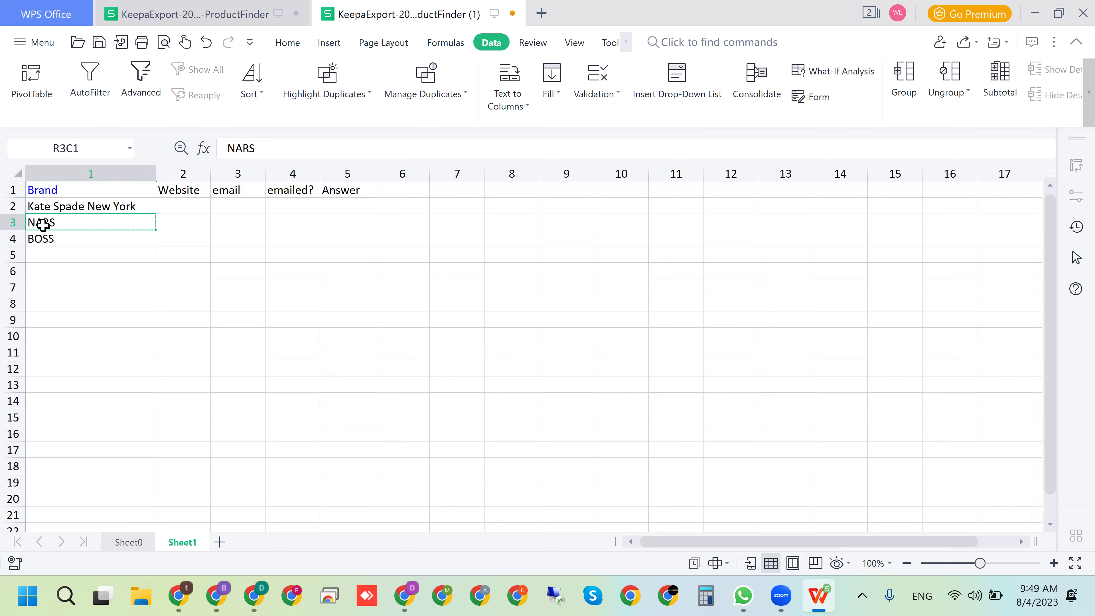
pyautogui.click(1033, 17)
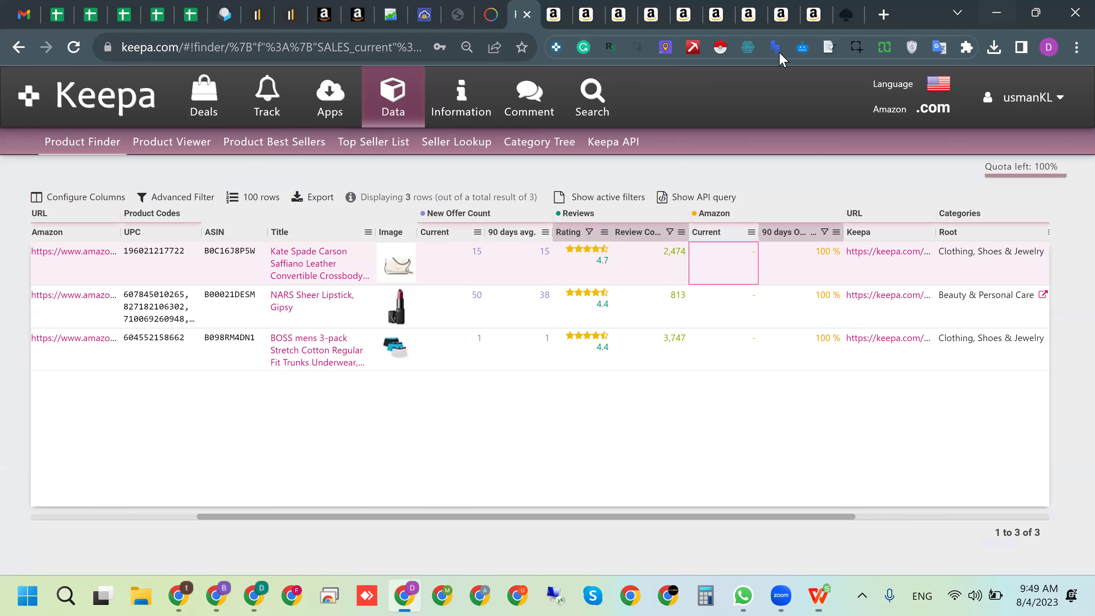
pyautogui.click(841, 15)
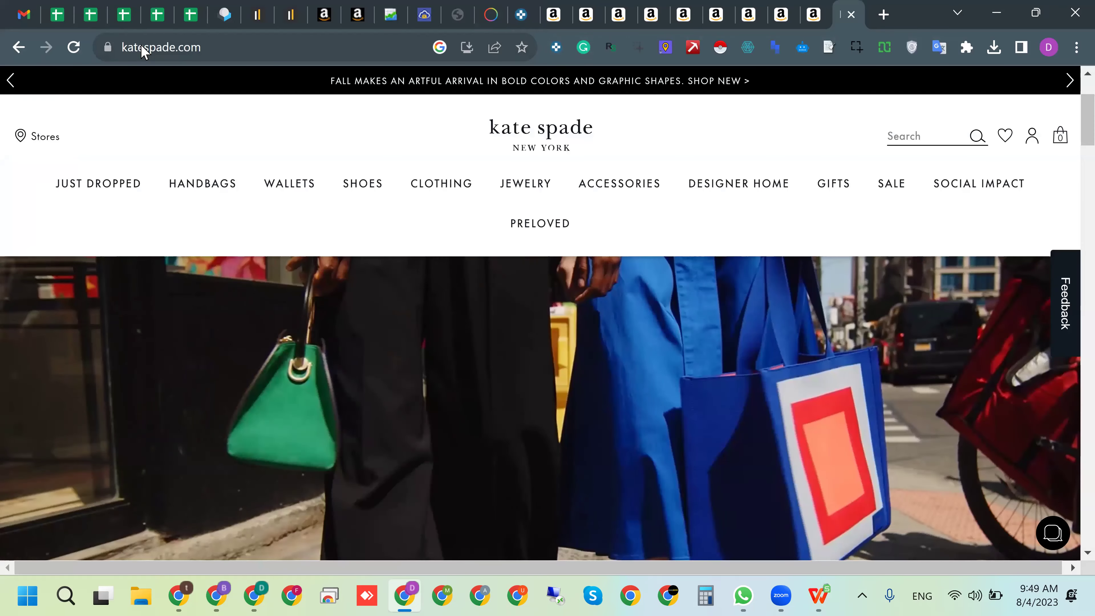
pyautogui.click(142, 48)
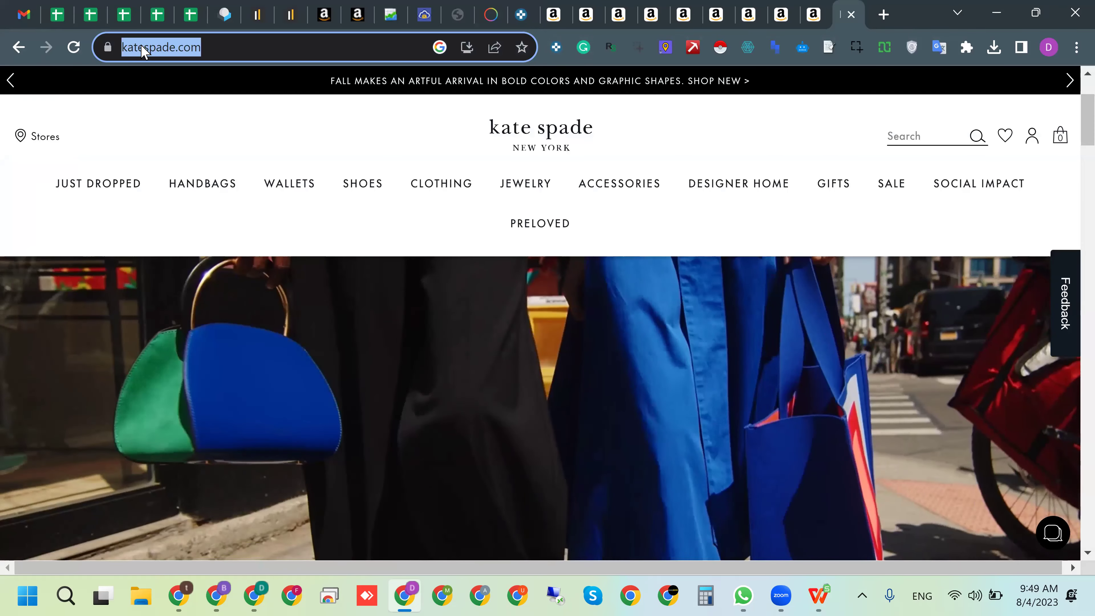
pyautogui.write('google')
pyautogui.press('Return')
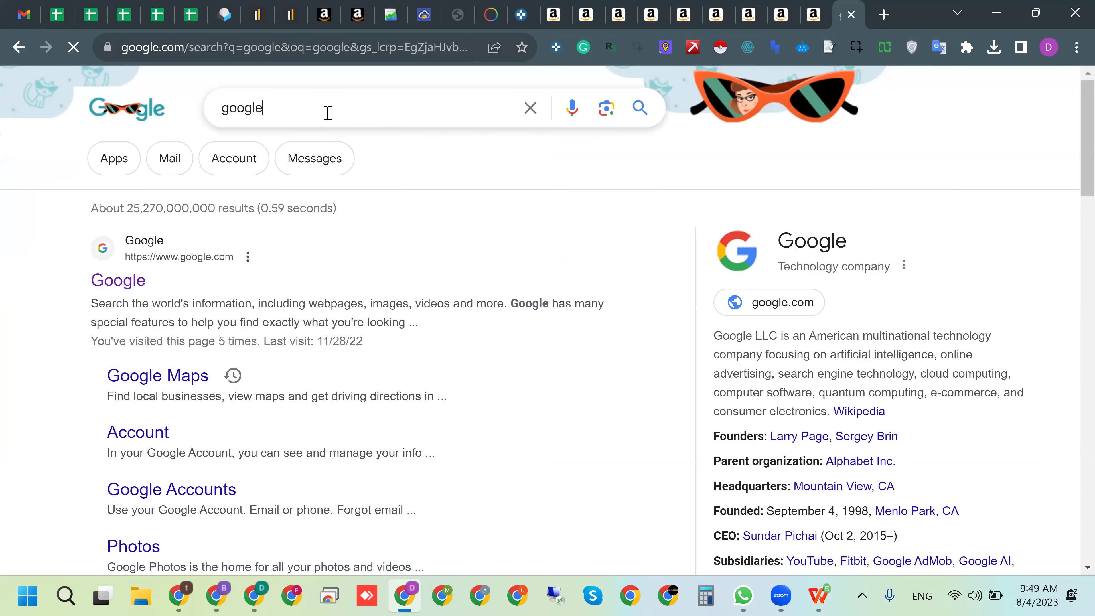
# Search Google for "NARS distributors usa".
pyautogui.doubleClick(285, 109)
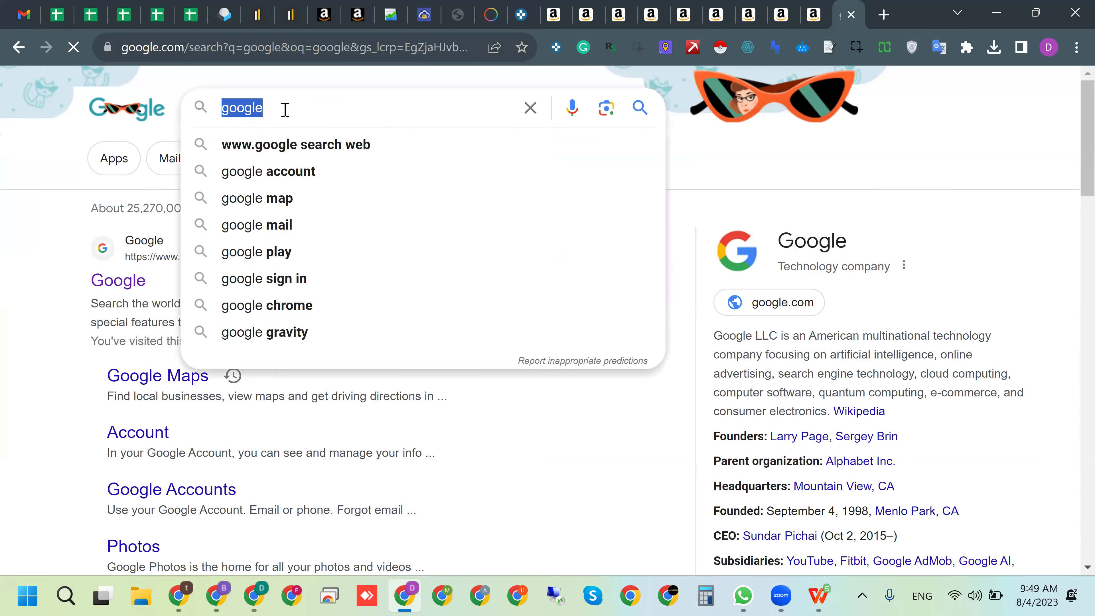
pyautogui.write('NARS')
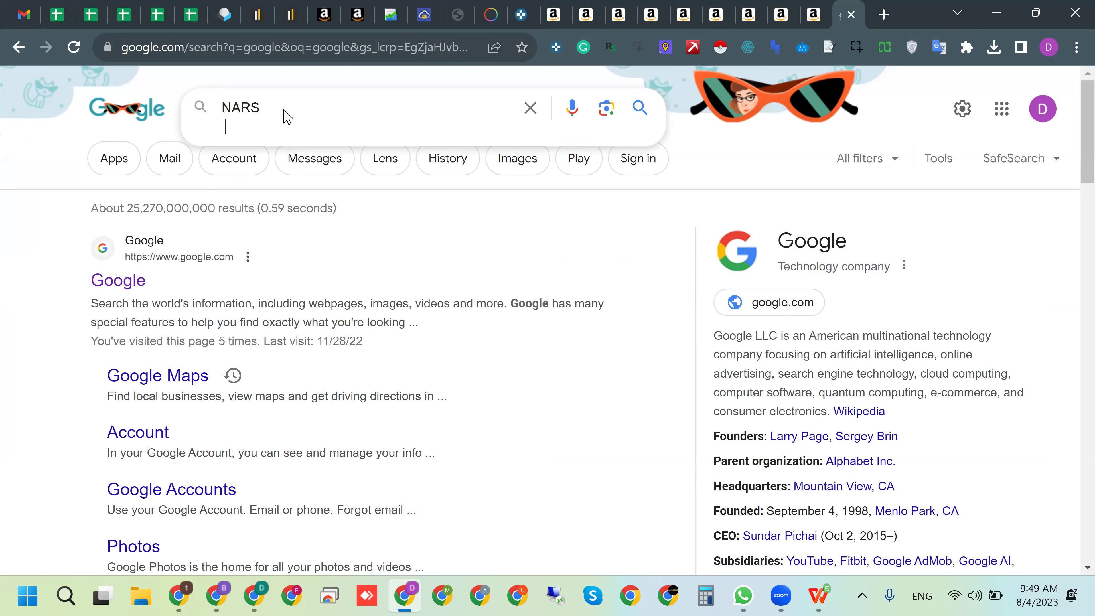
pyautogui.write('distributors')
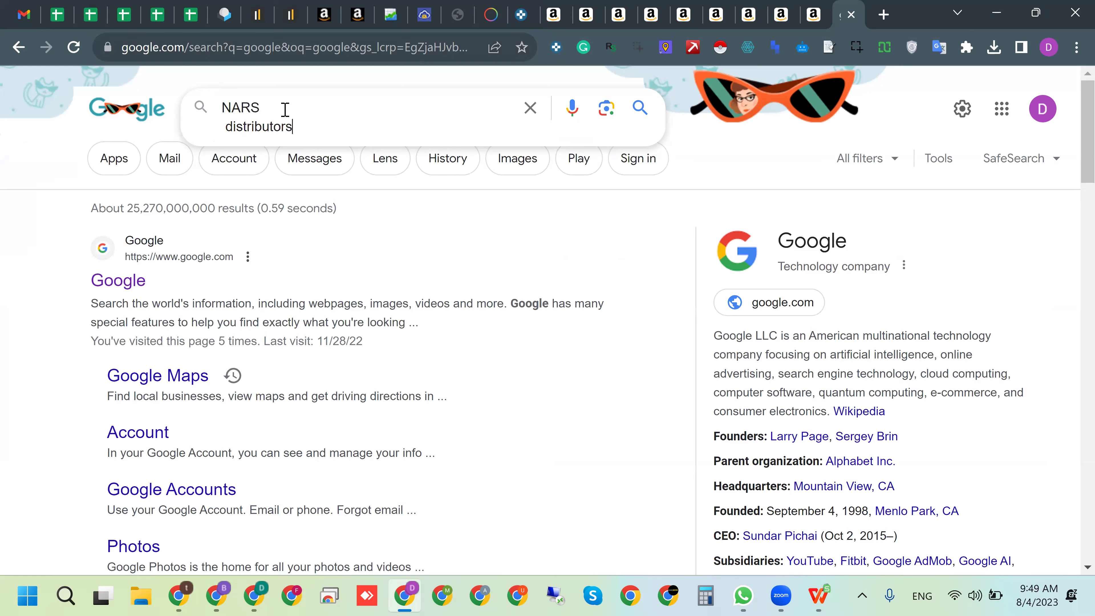
pyautogui.write(' usa')
pyautogui.press('Return')
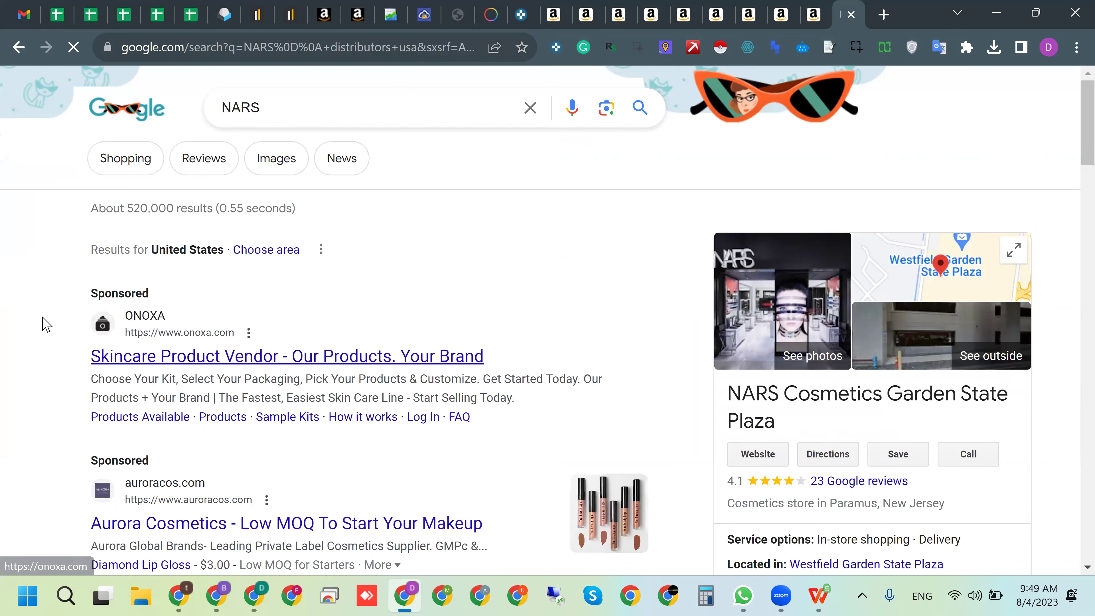
# Look through the distributor search results and open JNI Wholesale's NARS result in a new tab.
pyautogui.scroll(-5, 45, 324)
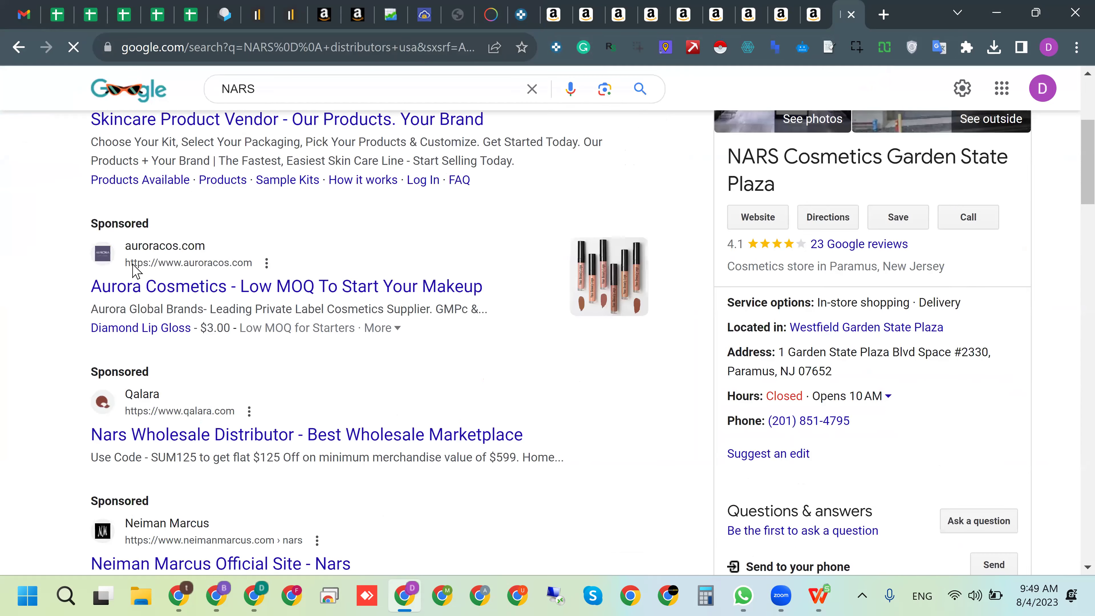
pyautogui.scroll(-5, 73, 352)
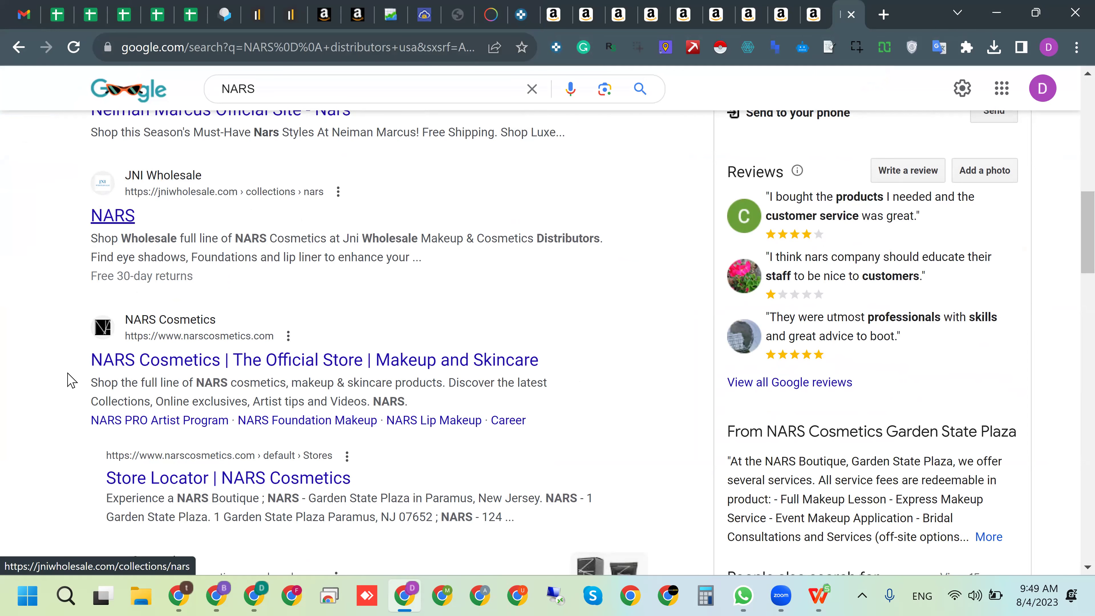
pyautogui.scroll(-1, 63, 397)
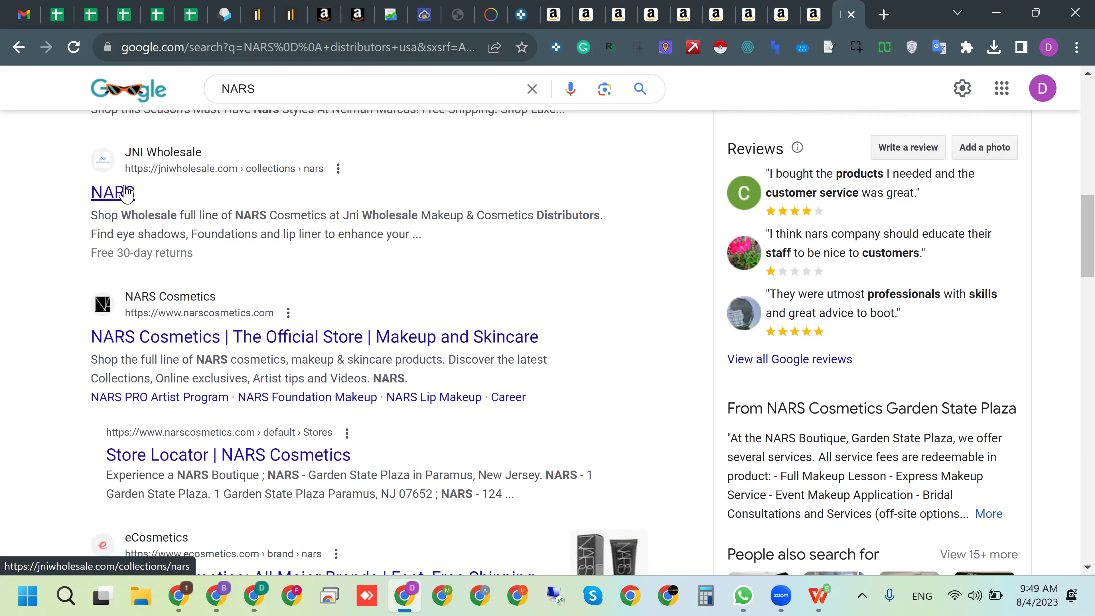
pyautogui.rightClick(124, 190)
pyautogui.click(159, 200)
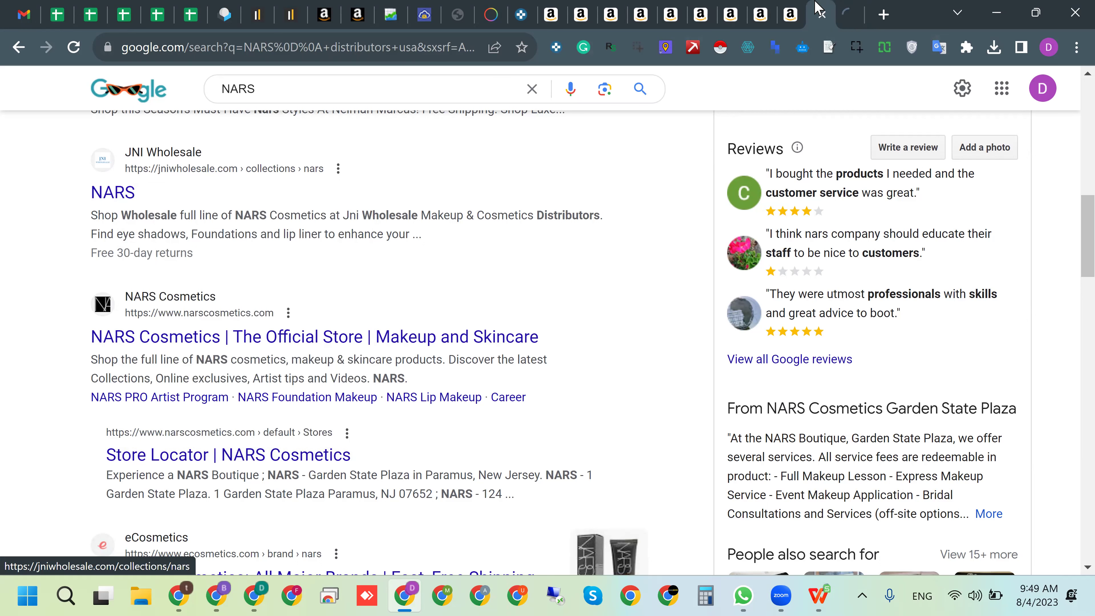
pyautogui.click(851, 8)
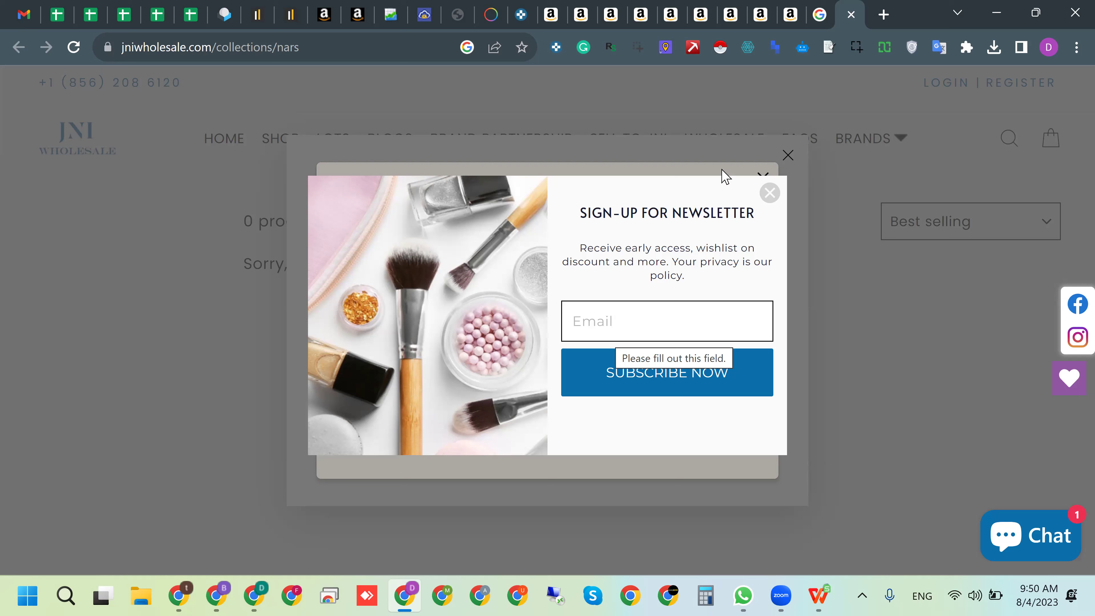
# Dismiss the newsletter sign-up and the other pop-up on JNI Wholesale, and view its NARS collection page.
pyautogui.click(769, 192)
pyautogui.click(763, 178)
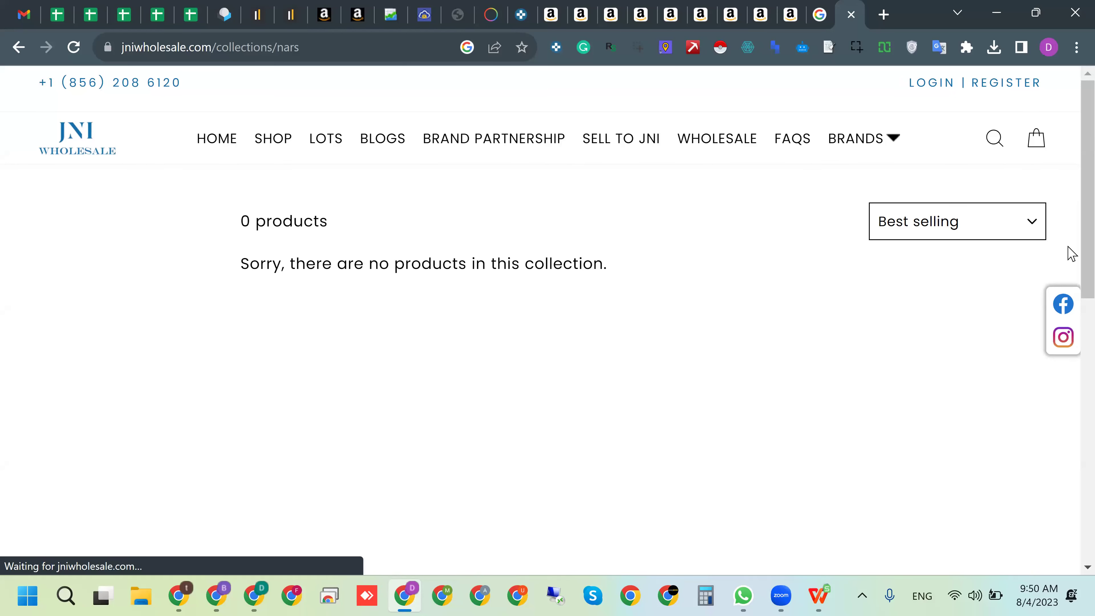
pyautogui.scroll(-1, 1068, 188)
pyautogui.scroll(1, 1068, 188)
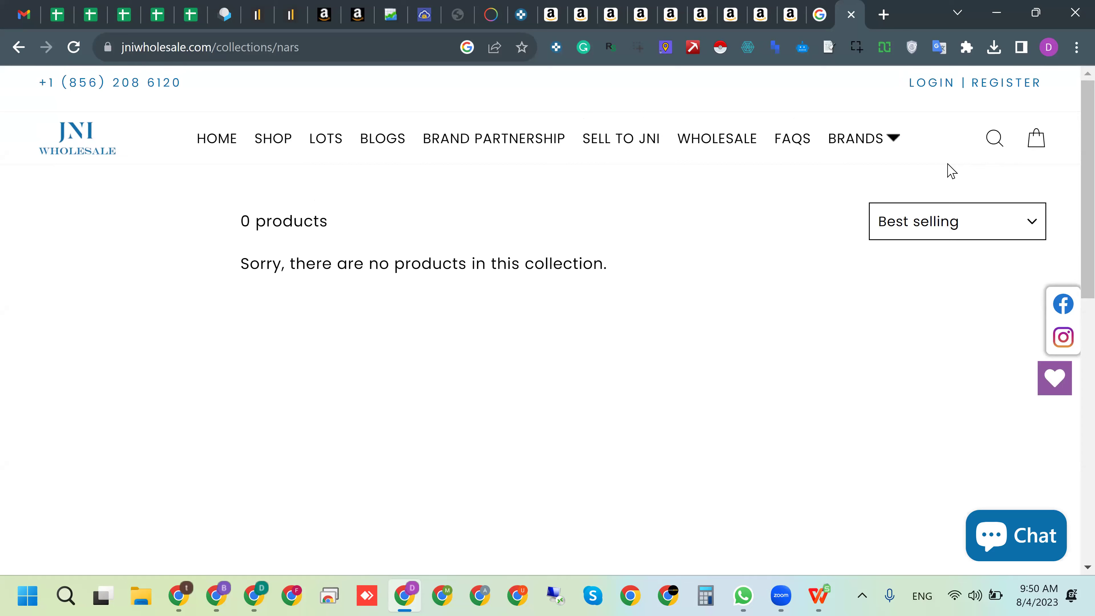